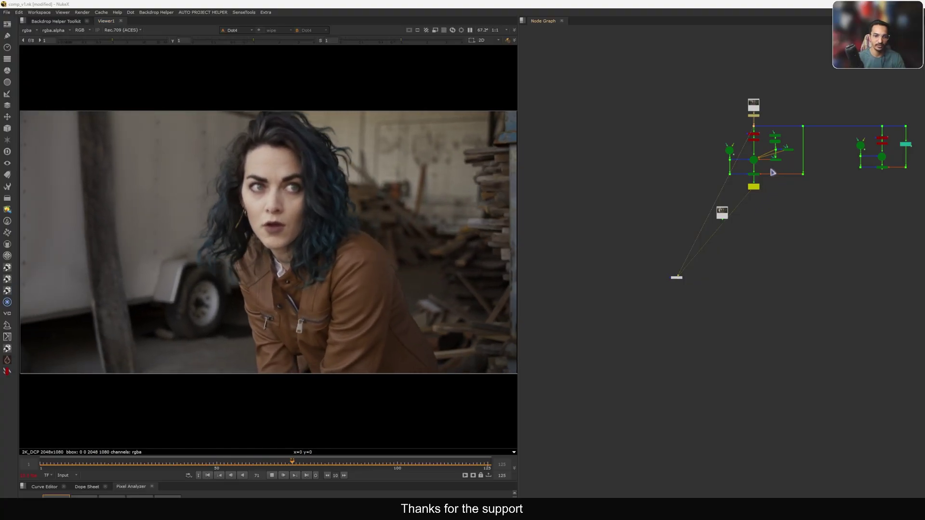
# Shift the Read2 render node slightly sideways in the node graph and show its output in the viewer.
pyautogui.scroll(4, 746, 126)
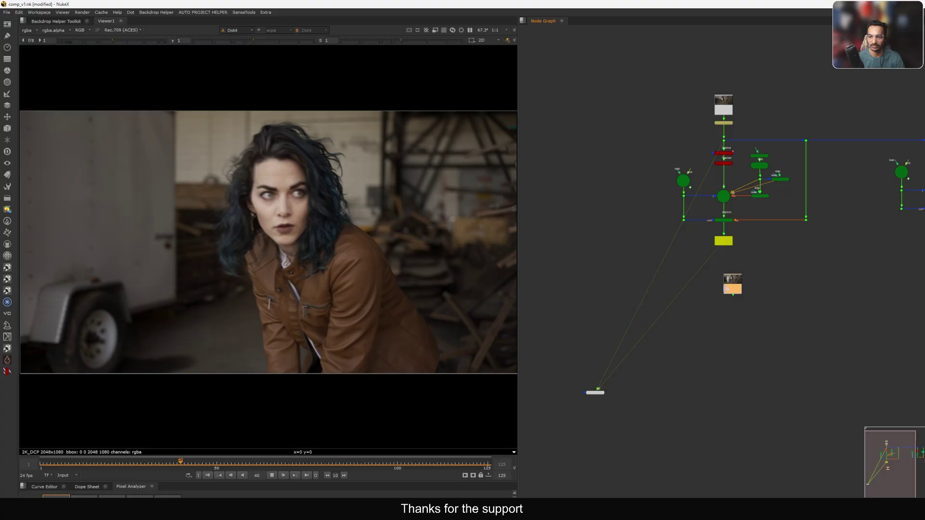
pyautogui.moveTo(728, 289); pyautogui.dragTo(709, 293)
pyautogui.press('1')
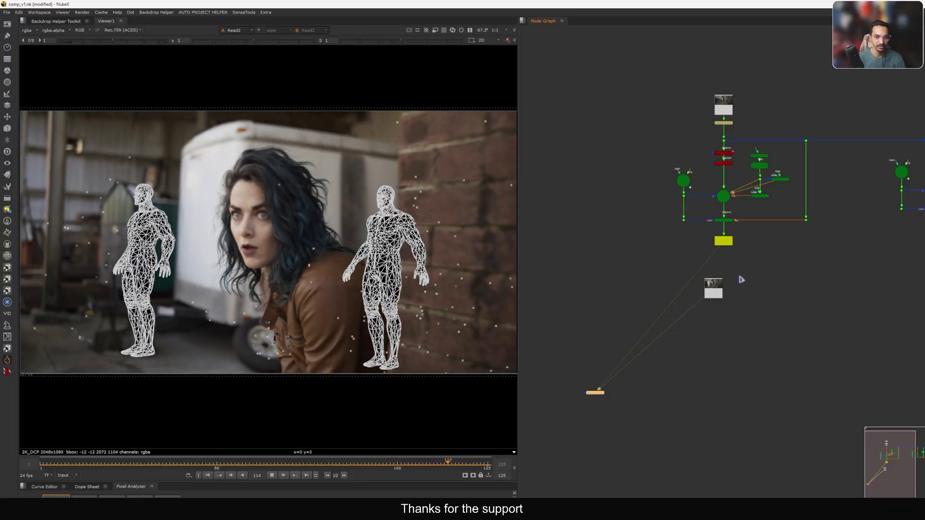
# View the camera tracker point cloud, Scene1 and the ScanlineRender1 output one after another in the viewer.
pyautogui.scroll(7, 679, 241)
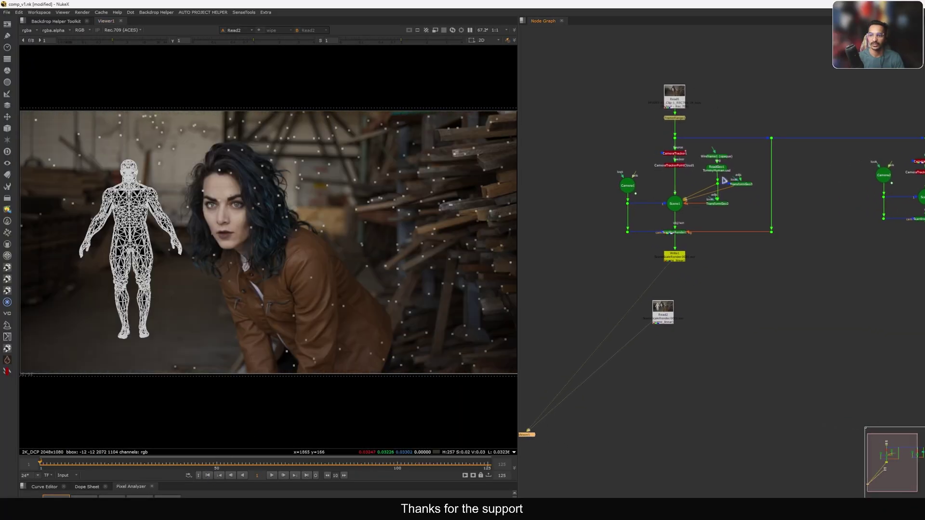
pyautogui.click(692, 165)
pyautogui.press('1')
pyautogui.moveTo(656, 189); pyautogui.dragTo(661, 169, button='middle')
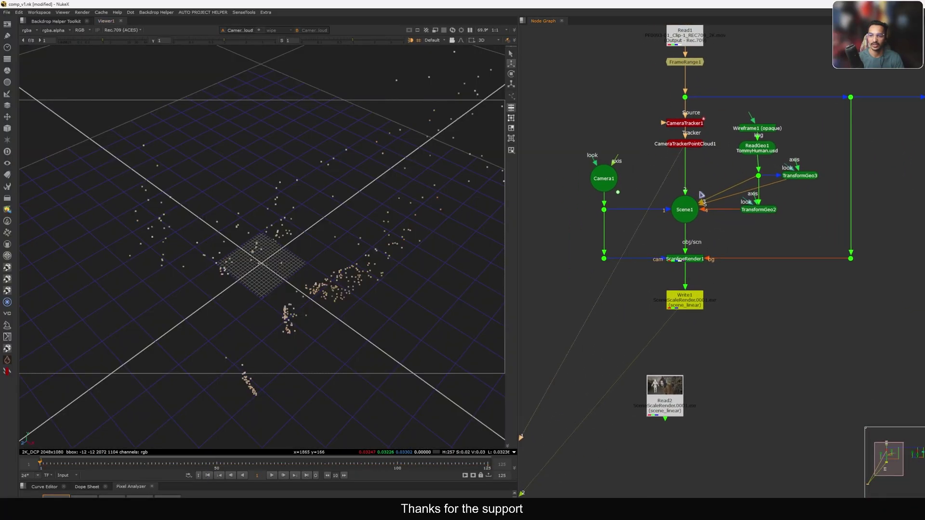
pyautogui.press('1')
pyautogui.click(685, 258)
pyautogui.moveTo(720, 247)
pyautogui.mouseDown(button='middle')
pyautogui.moveTo(719, 233)
pyautogui.moveTo(718, 241)
pyautogui.moveTo(728, 233)
pyautogui.moveTo(723, 246)
pyautogui.mouseUp(button='middle')
pyautogui.press('1')
# Show the TommyHuman.usd geometry from ReadGeo1 in the 3D viewer and inspect the figure up close.
pyautogui.scroll(4, 724, 248)
pyautogui.click(731, 189)
pyautogui.press('1')
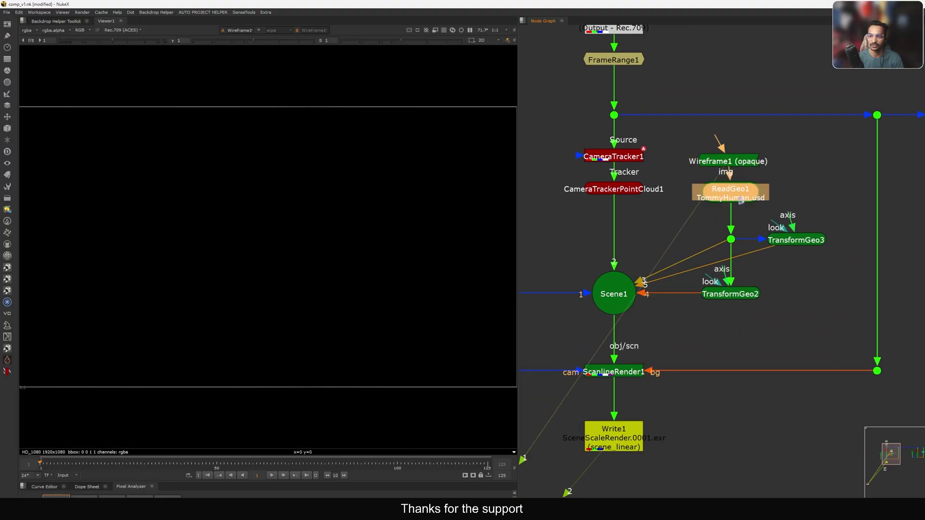
pyautogui.keyDown('ctrl'); pyautogui.moveTo(313, 241); pyautogui.dragTo(267, 212); pyautogui.keyUp('ctrl')
pyautogui.scroll(6, 354, 224)
pyautogui.click(355, 236)
pyautogui.scroll(5, 267, 212)
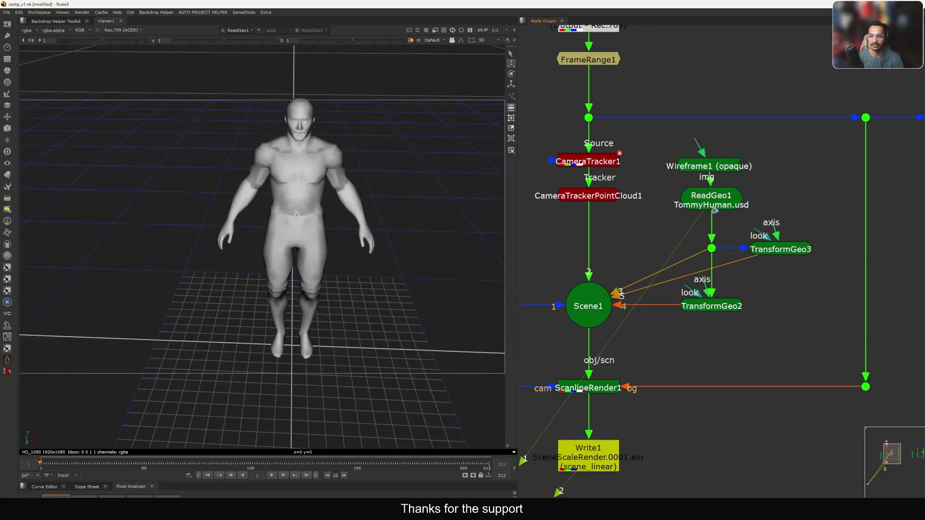
# Highlight the ReadGeo1 node to examine the human model's wireframe, clear the selection and view the figure from farther away.
pyautogui.scroll(4, 714, 209)
pyautogui.moveTo(846, 164); pyautogui.dragTo(591, 256)
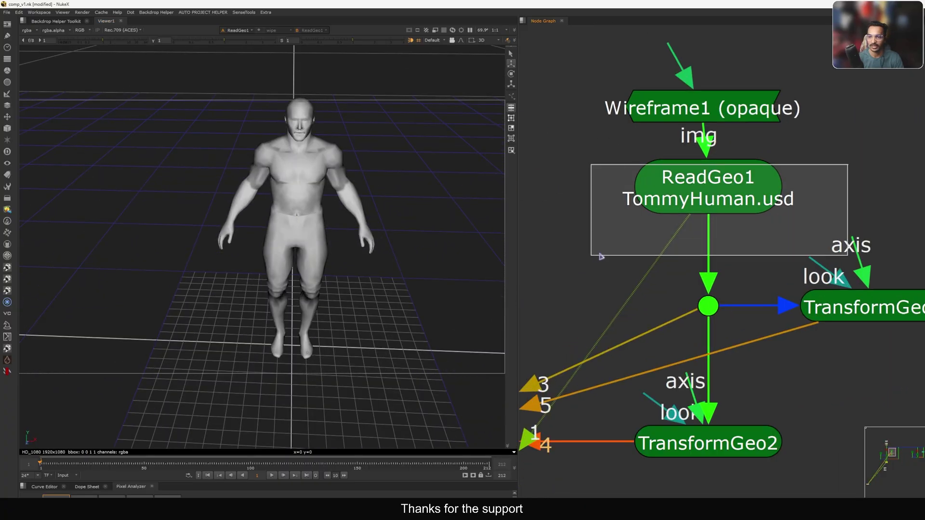
pyautogui.moveTo(593, 230); pyautogui.dragTo(611, 240, button='middle')
pyautogui.moveTo(611, 240); pyautogui.dragTo(851, 167)
pyautogui.moveTo(815, 203); pyautogui.dragTo(816, 200, button='middle')
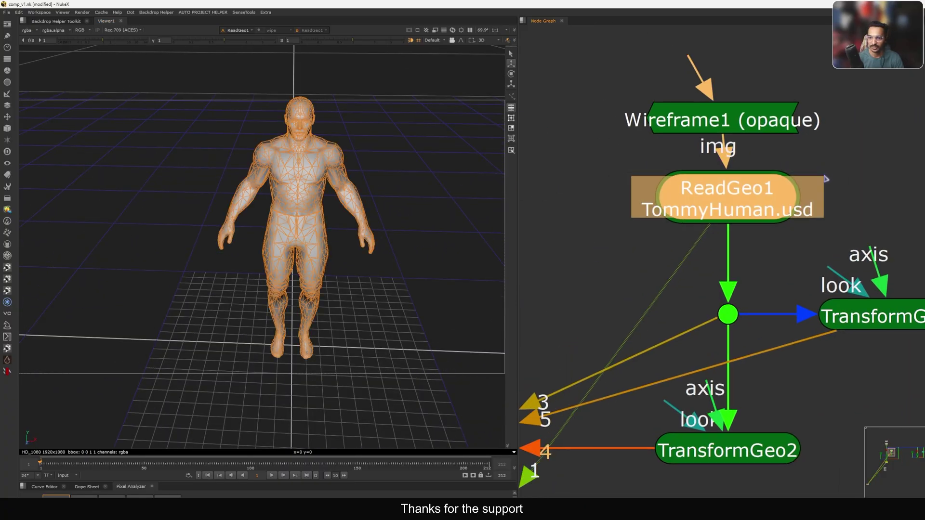
pyautogui.scroll(-5, 816, 200)
pyautogui.moveTo(785, 169); pyautogui.dragTo(790, 162)
pyautogui.click(821, 197)
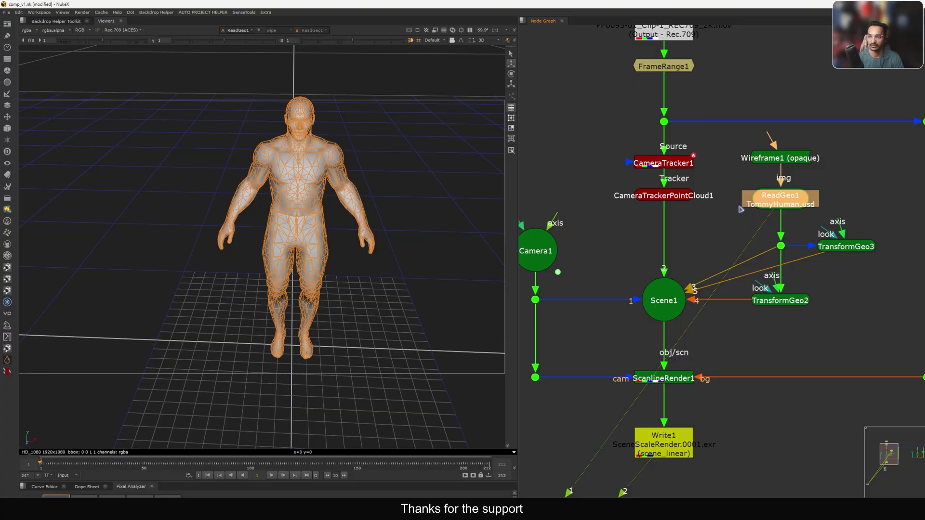
pyautogui.scroll(3, 814, 196)
pyautogui.click(659, 190)
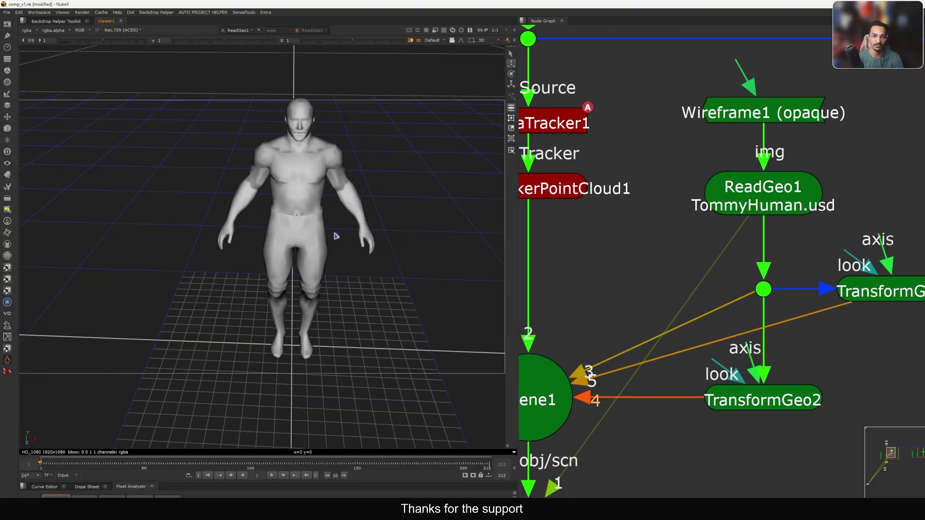
pyautogui.moveTo(336, 235)
pyautogui.keyDown('ctrl'); pyautogui.mouseDown()
pyautogui.moveTo(395, 219)
pyautogui.moveTo(333, 223)
pyautogui.mouseUp(); pyautogui.keyUp('ctrl')
# Show the Read1 source footage in the viewer, then play and scrub through the full clip and its trimmed range.
pyautogui.moveTo(685, 218); pyautogui.dragTo(692, 239, button='middle')
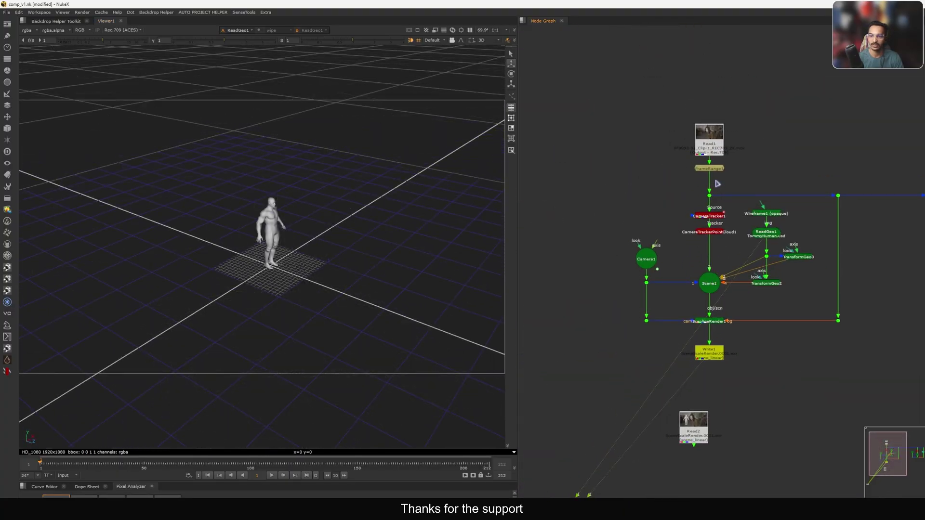
pyautogui.press('1')
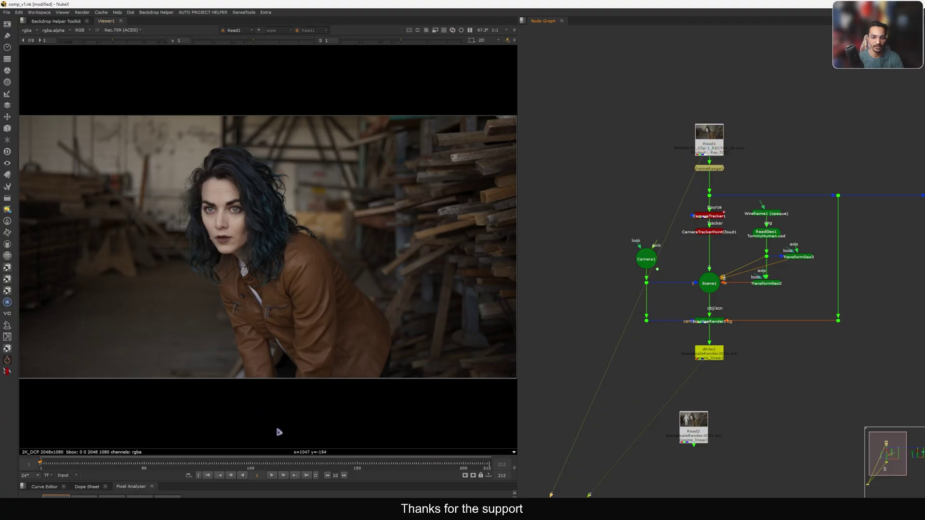
pyautogui.moveTo(84, 458); pyautogui.dragTo(280, 475)
pyautogui.click(271, 476)
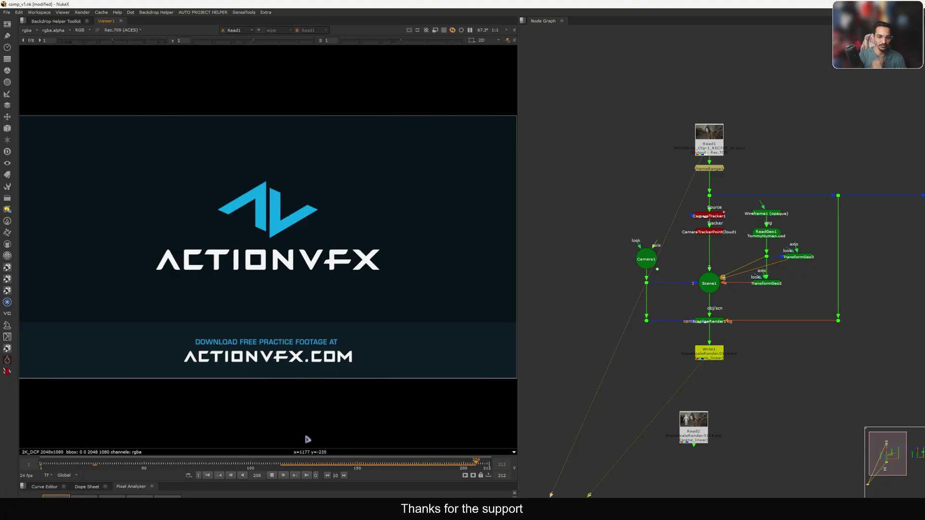
pyautogui.moveTo(283, 464); pyautogui.dragTo(407, 471)
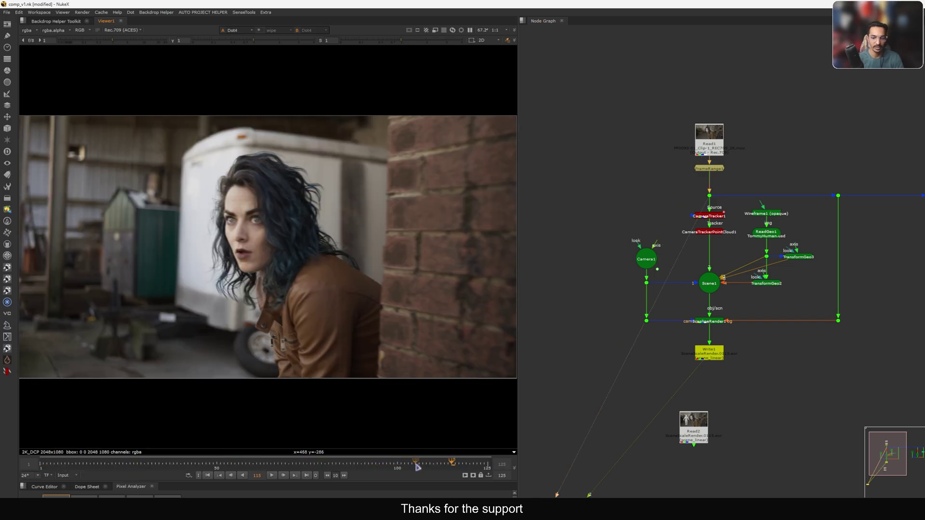
pyautogui.moveTo(473, 468); pyautogui.dragTo(405, 467)
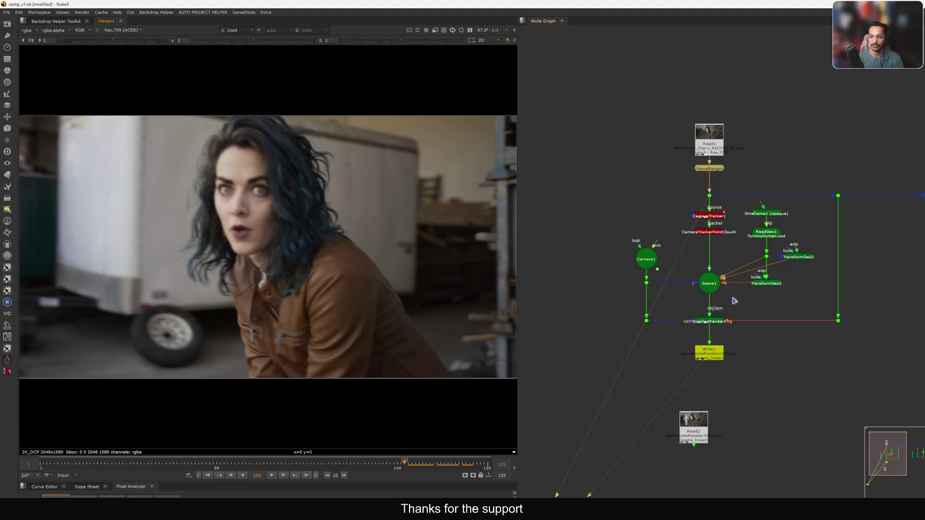
# Add a new CameraTracker node, connect its source through a dot to the plate below FrameRange1, and show it in the viewer.
pyautogui.scroll(-5, 735, 301)
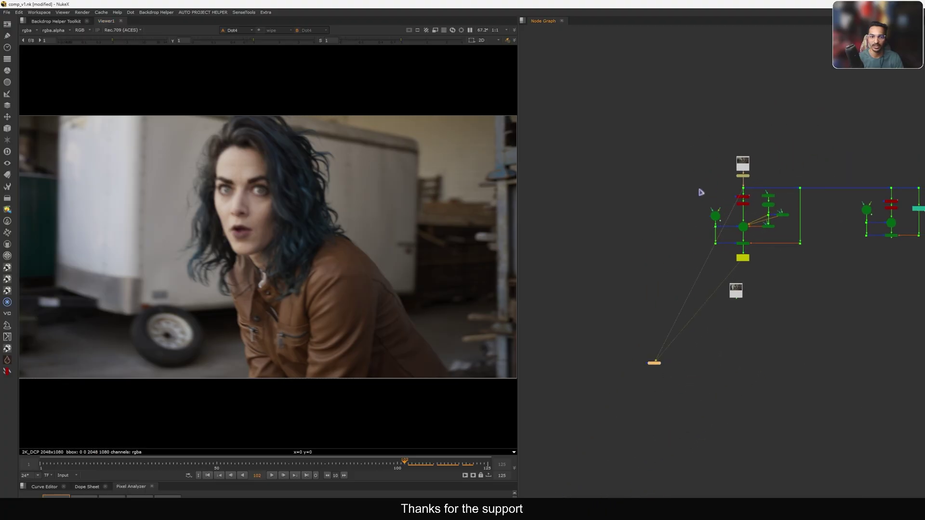
pyautogui.scroll(3, 703, 194)
pyautogui.scroll(2, 712, 204)
pyautogui.press('Tab')
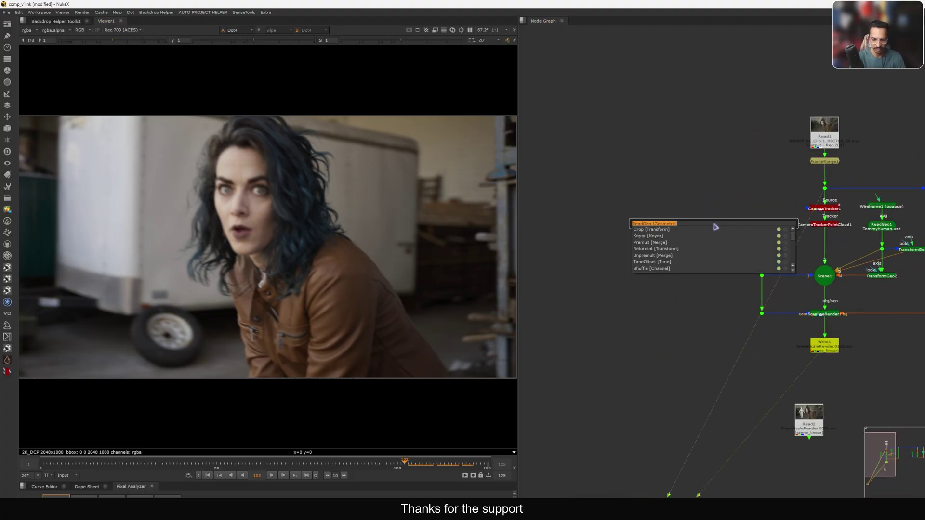
pyautogui.press('Down')
pyautogui.press('Return')
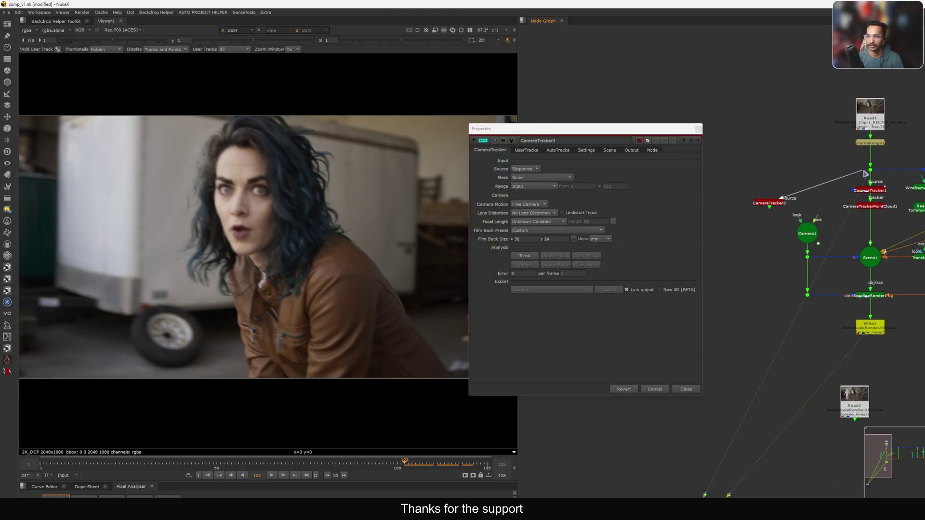
pyautogui.moveTo(866, 174); pyautogui.dragTo(868, 172)
pyautogui.scroll(-4, 862, 174)
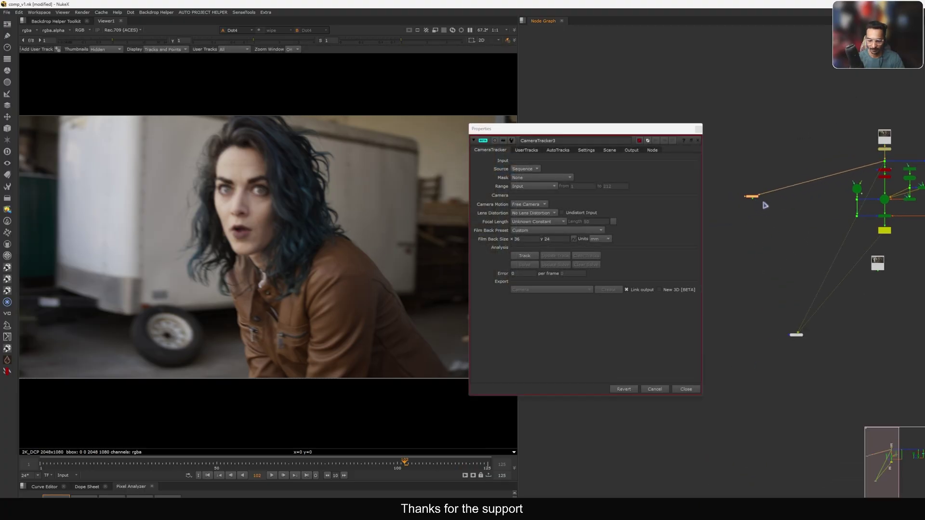
pyautogui.scroll(2, 741, 188)
pyautogui.scroll(3, 772, 205)
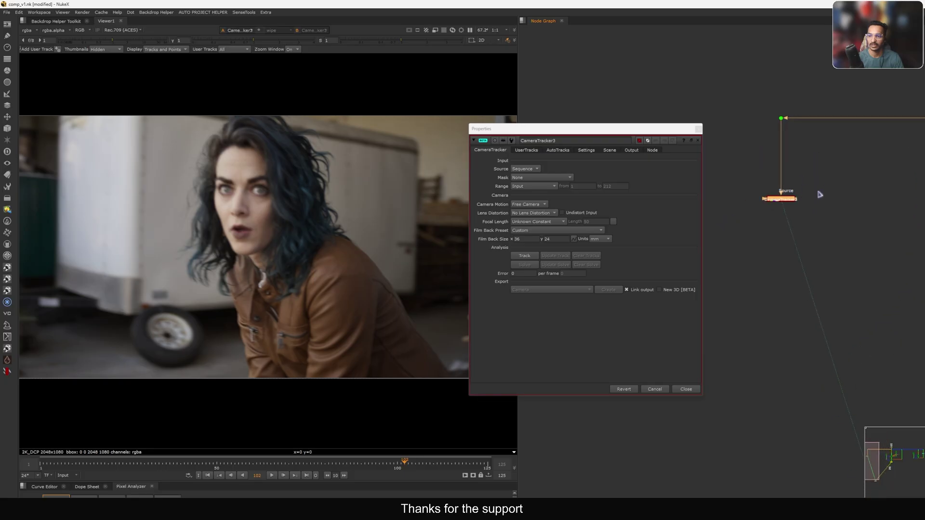
pyautogui.click(820, 195)
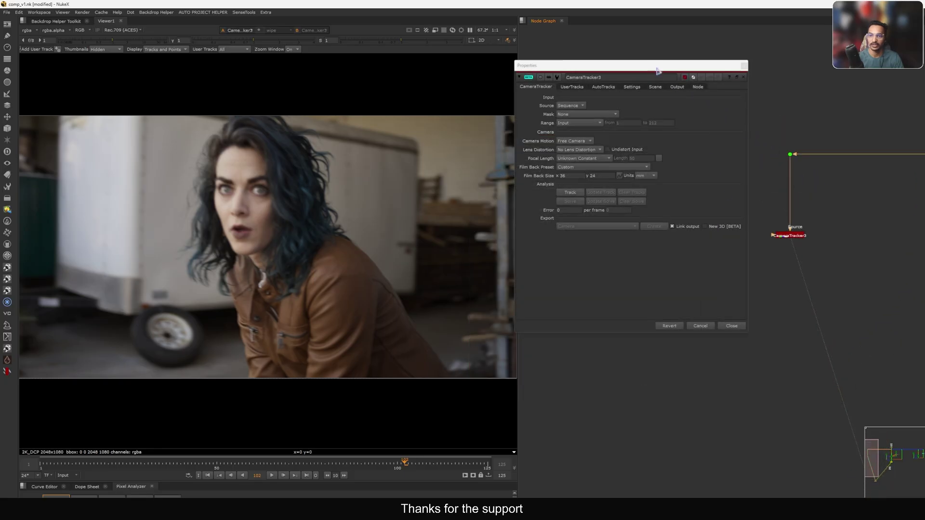
# Open the Read1 clip's metadata and place the new CameraTracker's properties beside it for comparison.
pyautogui.moveTo(657, 68); pyautogui.dragTo(582, 54)
pyautogui.moveTo(789, 142); pyautogui.dragTo(682, 180, button='middle')
pyautogui.scroll(-4, 777, 186)
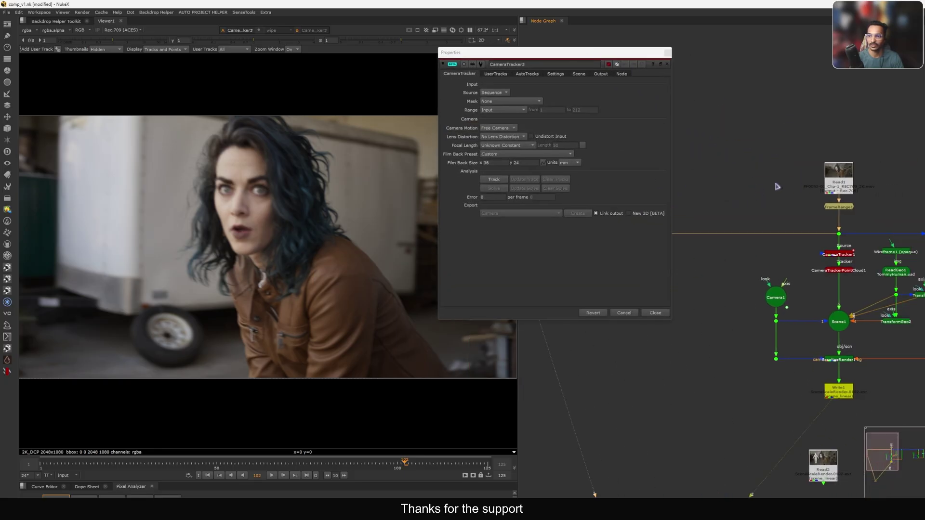
pyautogui.scroll(5, 798, 184)
pyautogui.doubleClick(834, 185)
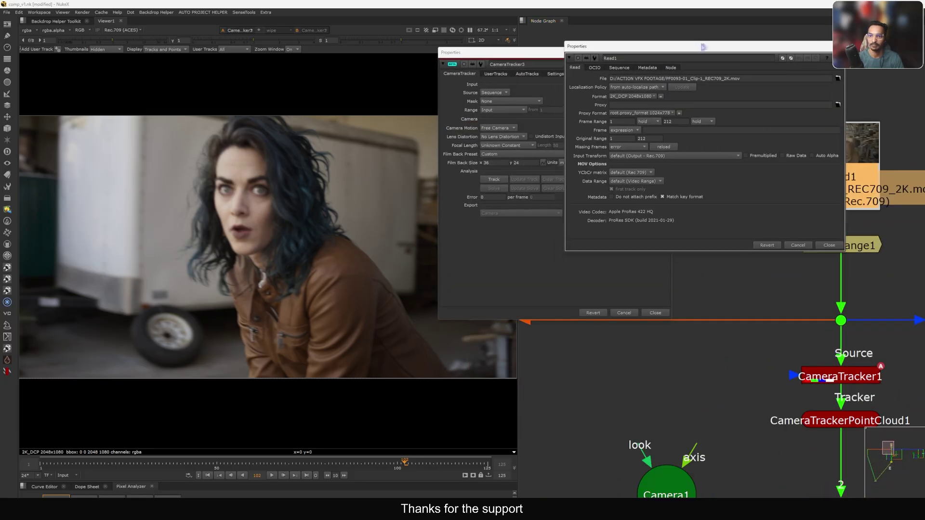
pyautogui.click(649, 67)
pyautogui.moveTo(545, 54); pyautogui.dragTo(380, 61)
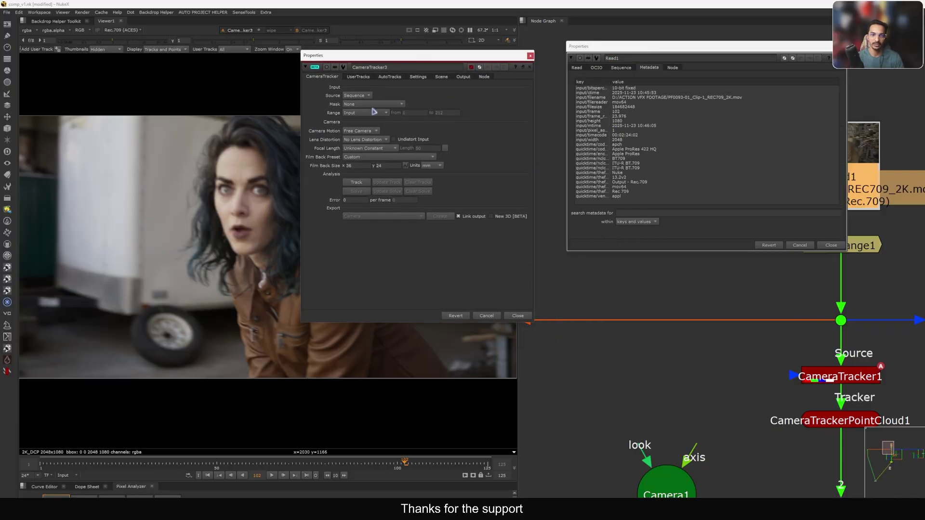
pyautogui.moveTo(411, 62); pyautogui.dragTo(413, 61)
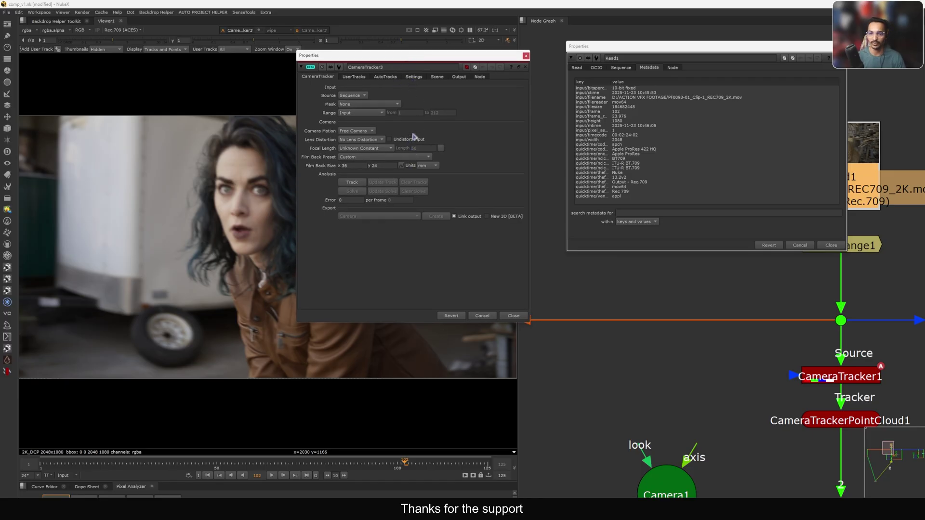
# Look through the Read1 metadata entries for camera and lens information, then close the clip's properties.
pyautogui.moveTo(630, 89); pyautogui.dragTo(637, 155)
pyautogui.click(625, 173)
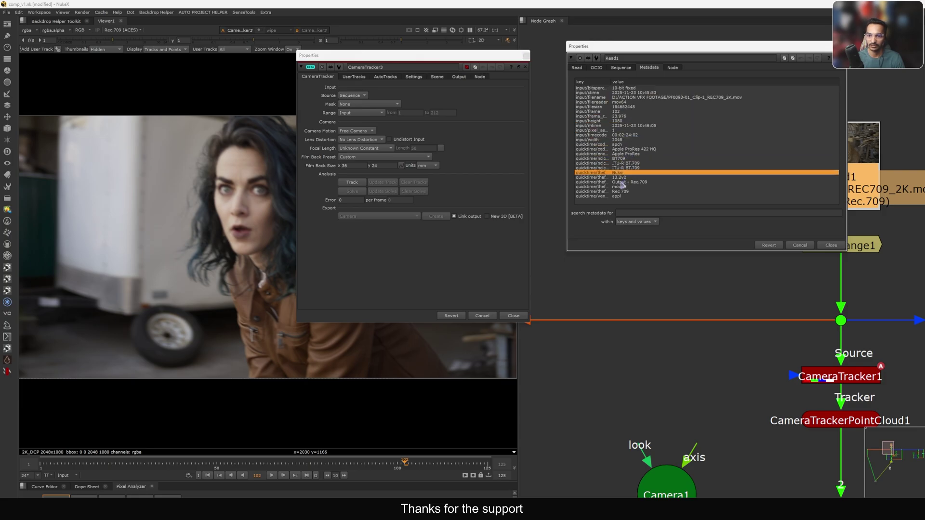
pyautogui.click(619, 183)
pyautogui.click(621, 178)
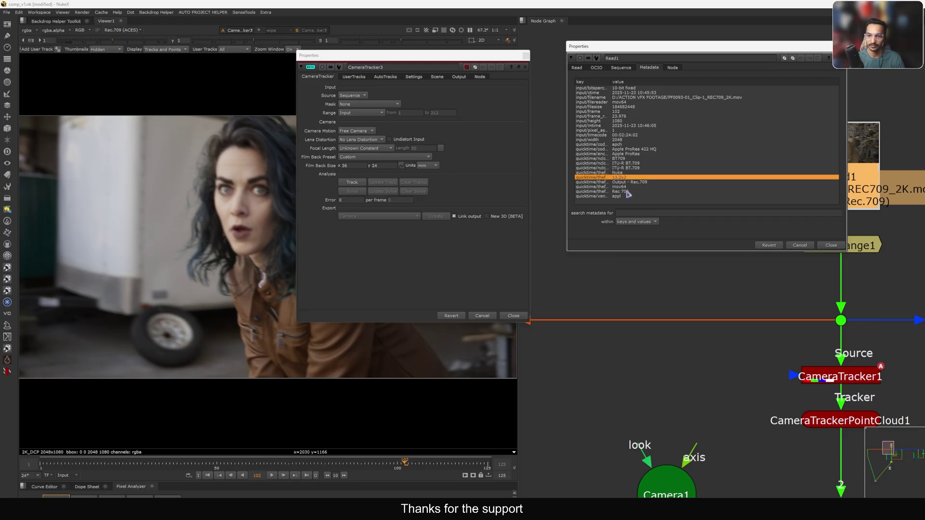
pyautogui.click(624, 188)
pyautogui.click(620, 196)
pyautogui.click(624, 173)
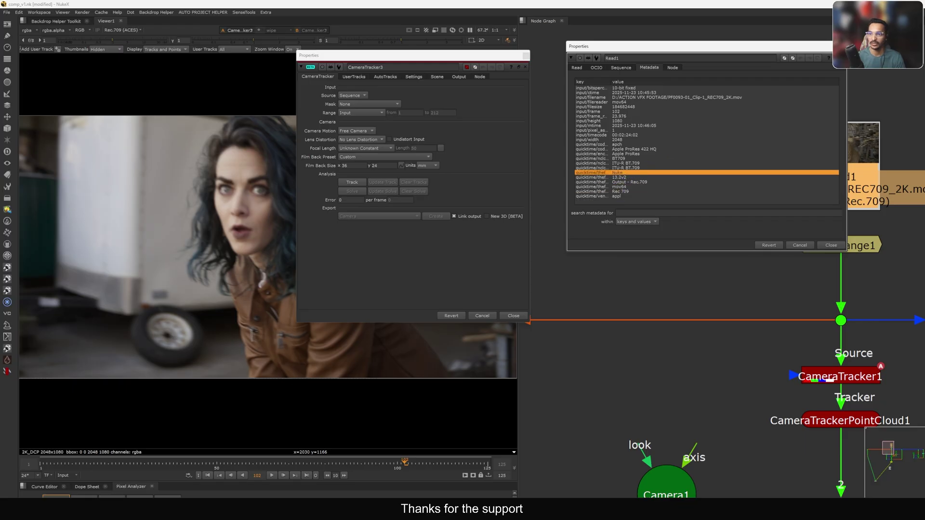
pyautogui.click(843, 58)
# Switch to the browser and open the "Woman Takes Out Armed Guard" scene in the ActionVFX practice footage library.
pyautogui.moveTo(771, 202); pyautogui.dragTo(747, 192, button='middle')
pyautogui.press('1')
pyautogui.click(628, 326)
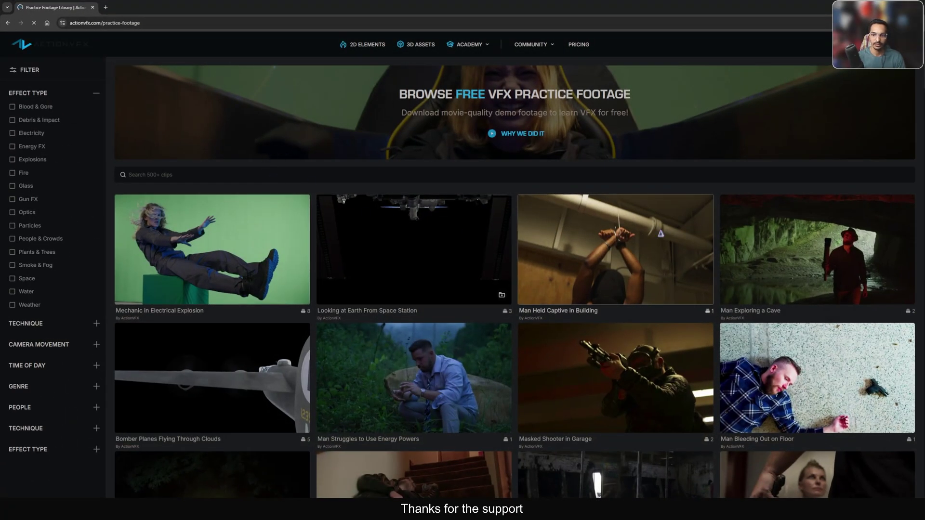
pyautogui.scroll(-7, 589, 265)
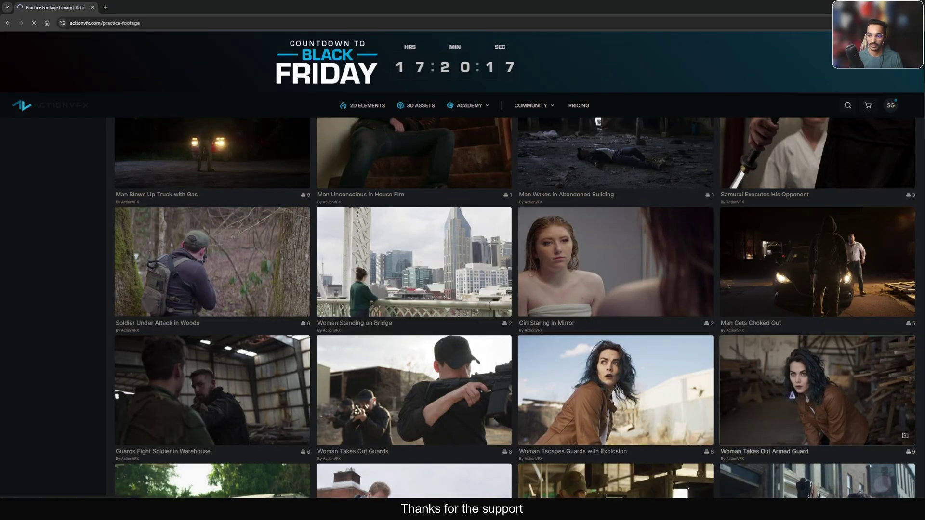
pyautogui.click(785, 386)
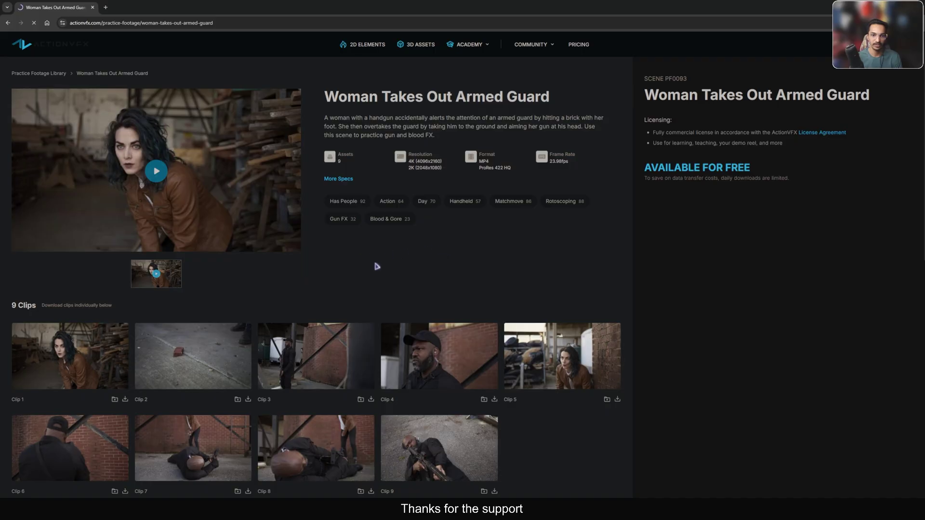
# Open Clip 1, expand its full specifications and examine the camera model, sensor and focal length.
pyautogui.click(81, 347)
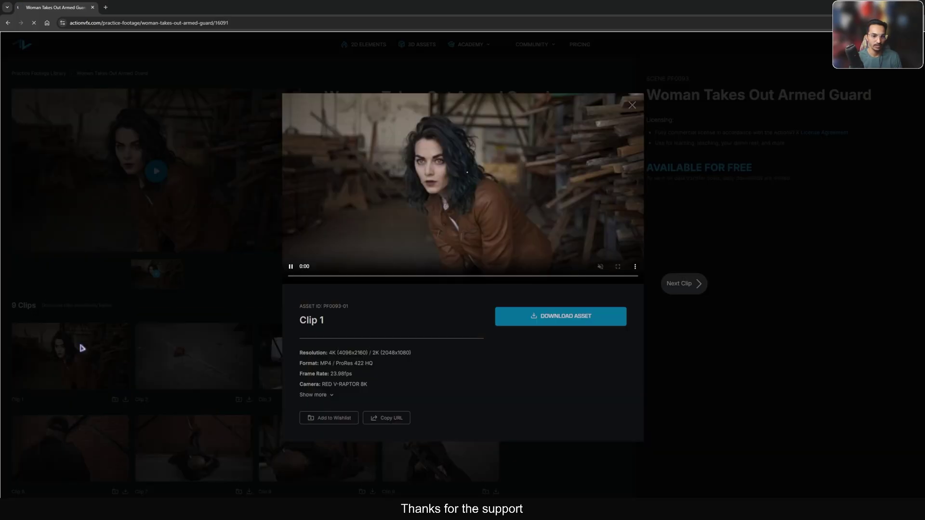
pyautogui.click(329, 397)
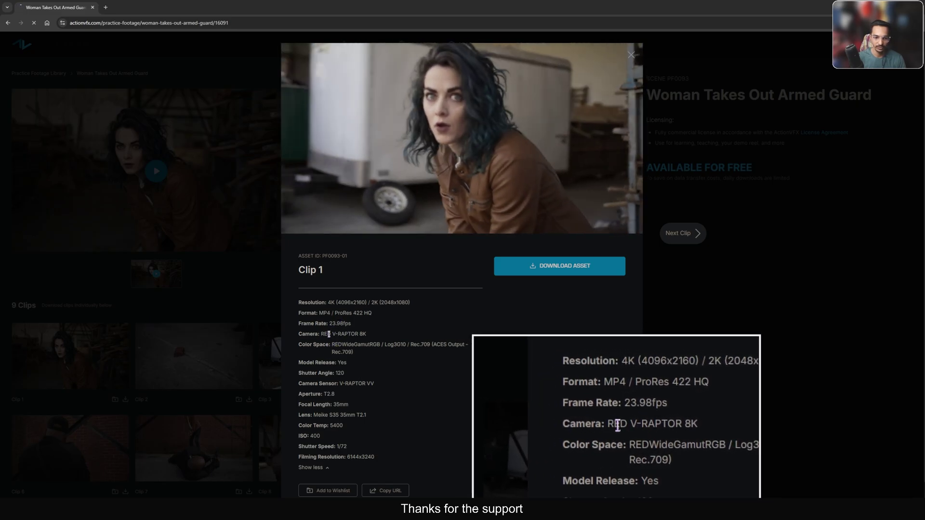
pyautogui.moveTo(325, 334); pyautogui.dragTo(365, 334)
pyautogui.click(379, 343)
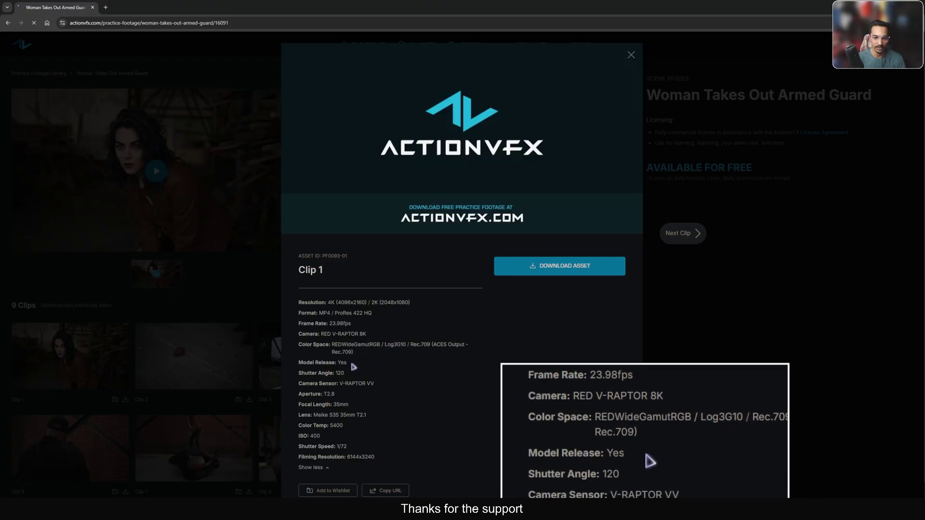
pyautogui.moveTo(338, 374); pyautogui.dragTo(363, 400)
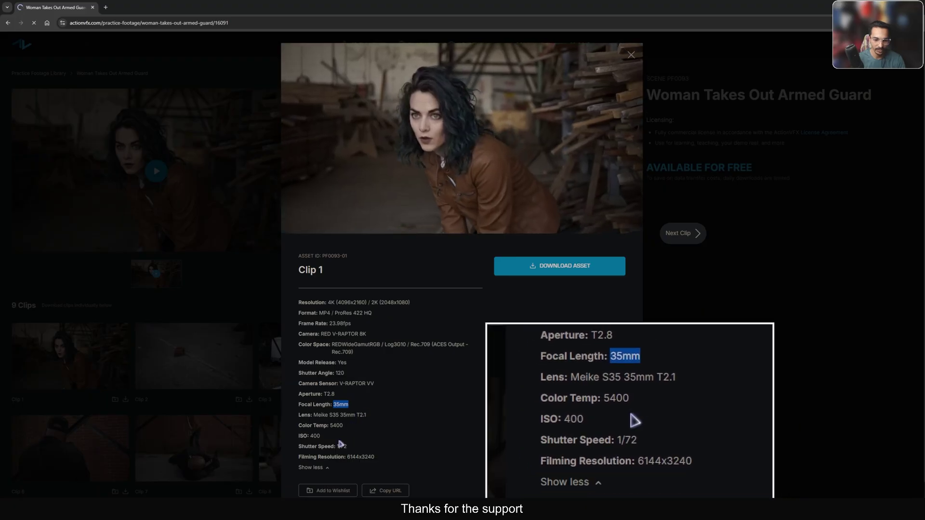
# Check the camera model, filming resolution and focal length in Clip 1's specifications.
pyautogui.moveTo(369, 384); pyautogui.dragTo(372, 384)
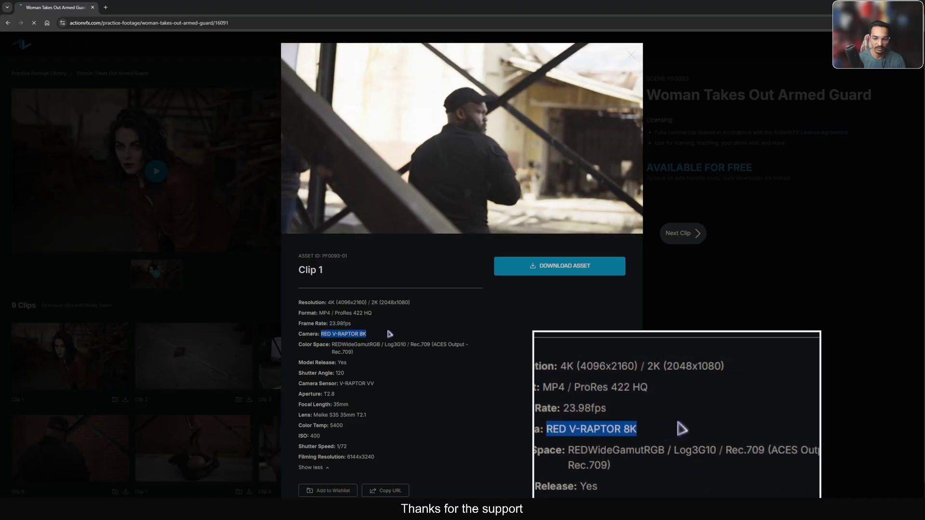
pyautogui.click(333, 335)
pyautogui.moveTo(321, 335); pyautogui.dragTo(355, 335)
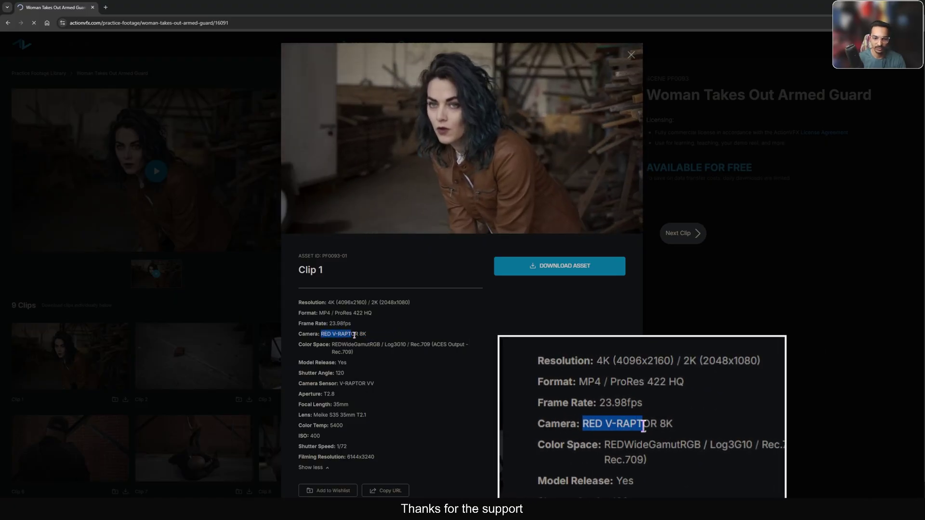
pyautogui.click(381, 366)
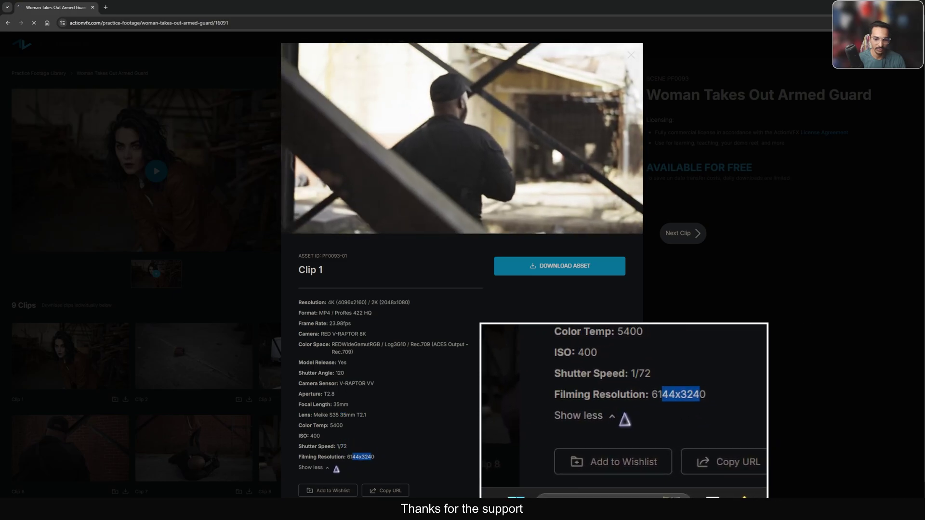
pyautogui.moveTo(363, 426); pyautogui.dragTo(384, 421)
pyautogui.click(352, 404)
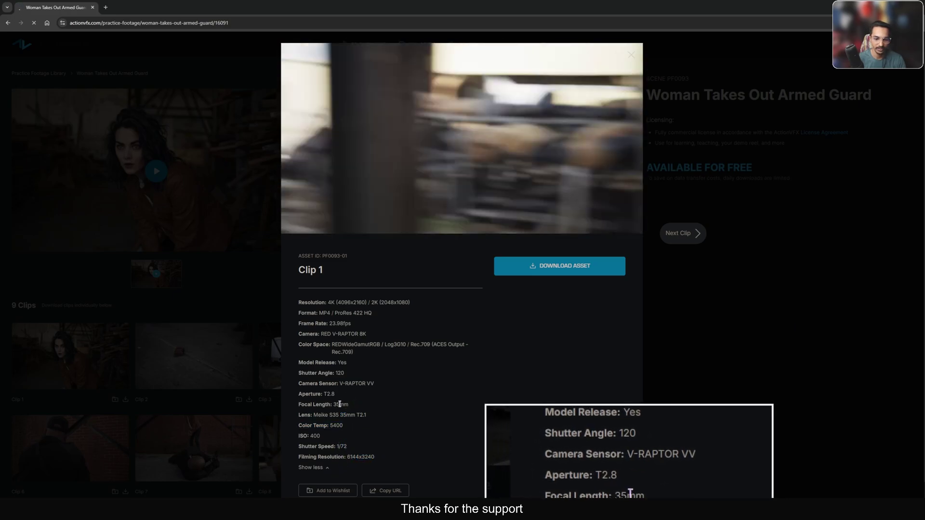
pyautogui.doubleClick(343, 405)
# Switch back to Nuke and set the new CameraTracker's focal length to Known with a length of 35.
pyautogui.click(736, 312)
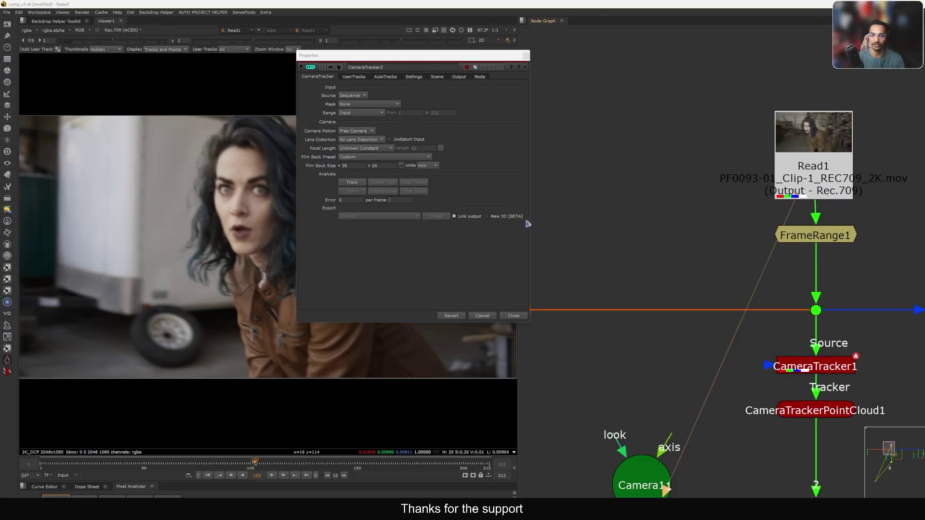
pyautogui.moveTo(469, 57); pyautogui.dragTo(612, 51)
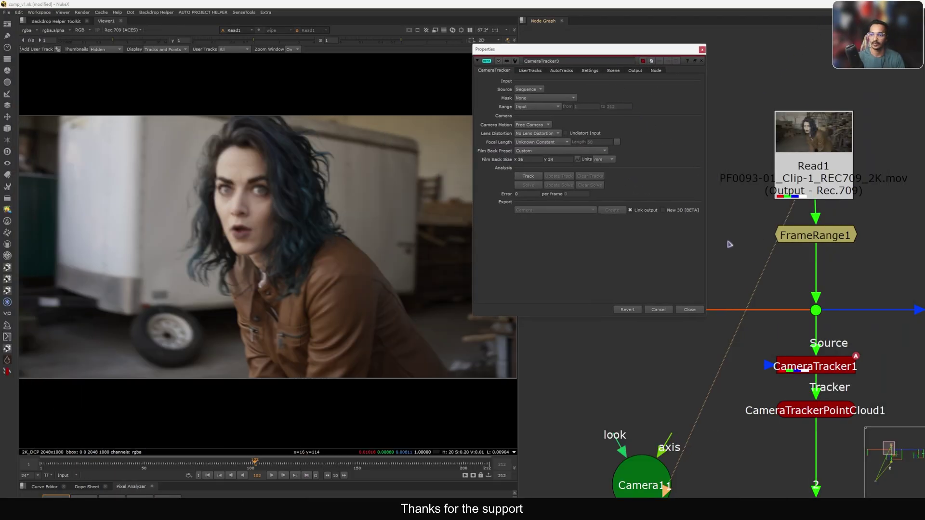
pyautogui.click(545, 143)
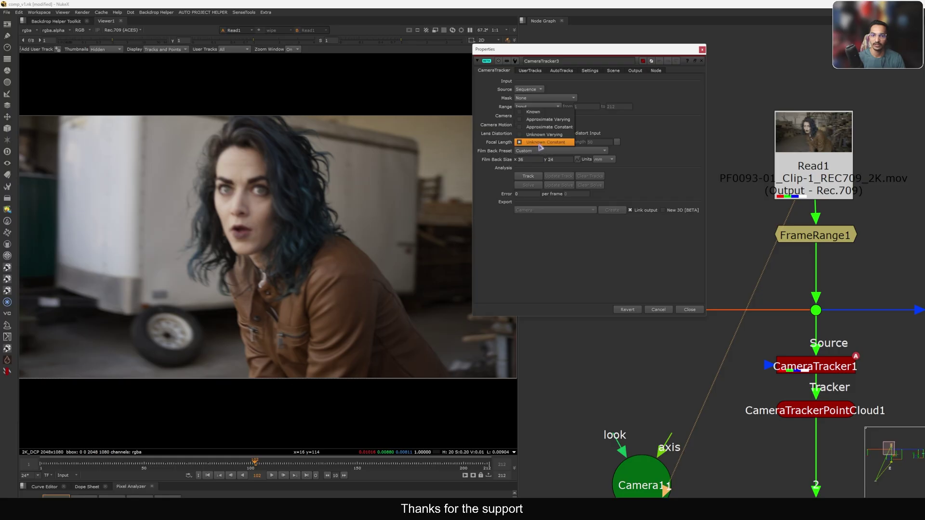
pyautogui.click(546, 113)
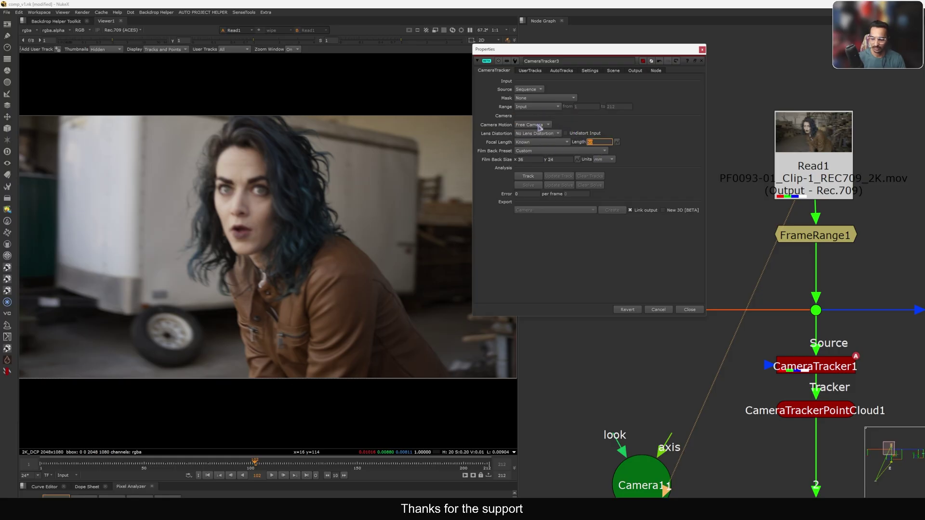
pyautogui.press('Tab')
pyautogui.press('Tab')
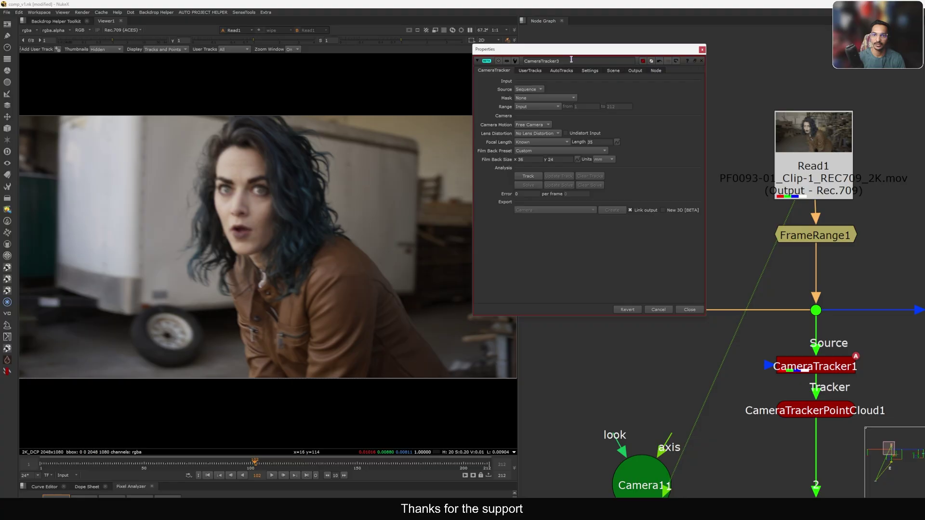
pyautogui.moveTo(598, 50); pyautogui.dragTo(562, 49)
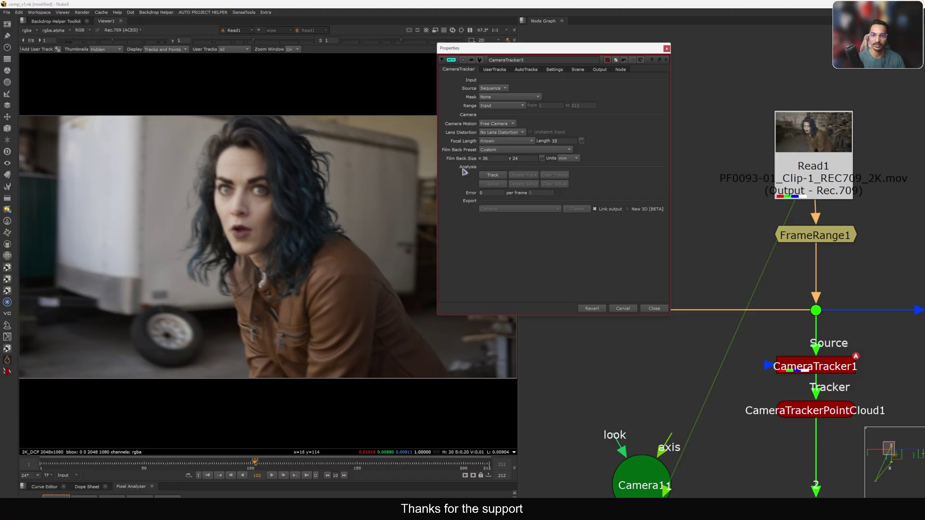
# From the first frame, enable Refine Feature Locations and Preview Features in the tracker settings and set the number of features to 300.
pyautogui.click(520, 70)
pyautogui.click(554, 70)
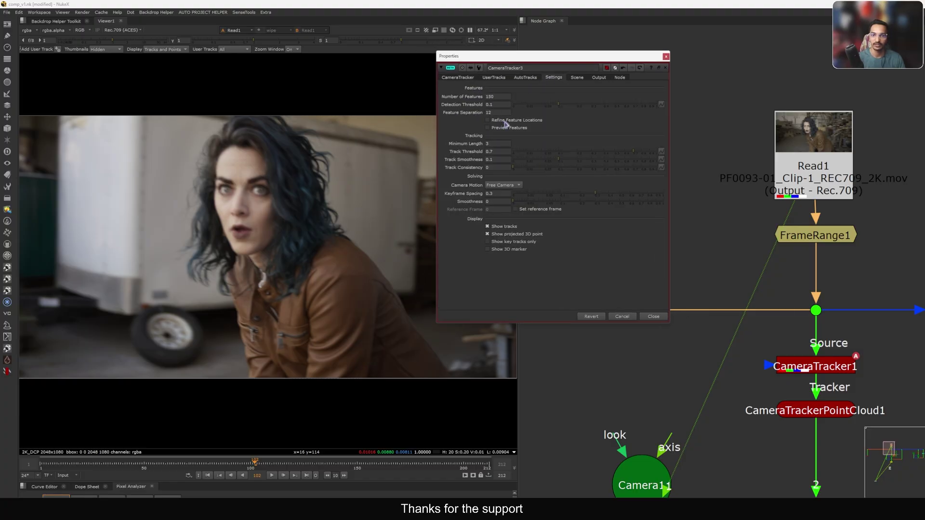
pyautogui.click(208, 476)
pyautogui.moveTo(511, 56); pyautogui.dragTo(562, 52)
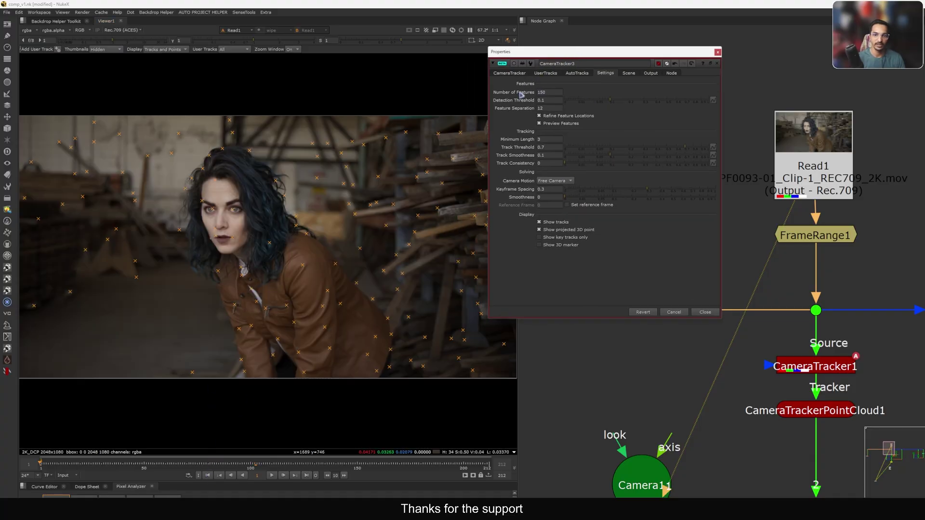
pyautogui.click(552, 117)
pyautogui.doubleClick(549, 93)
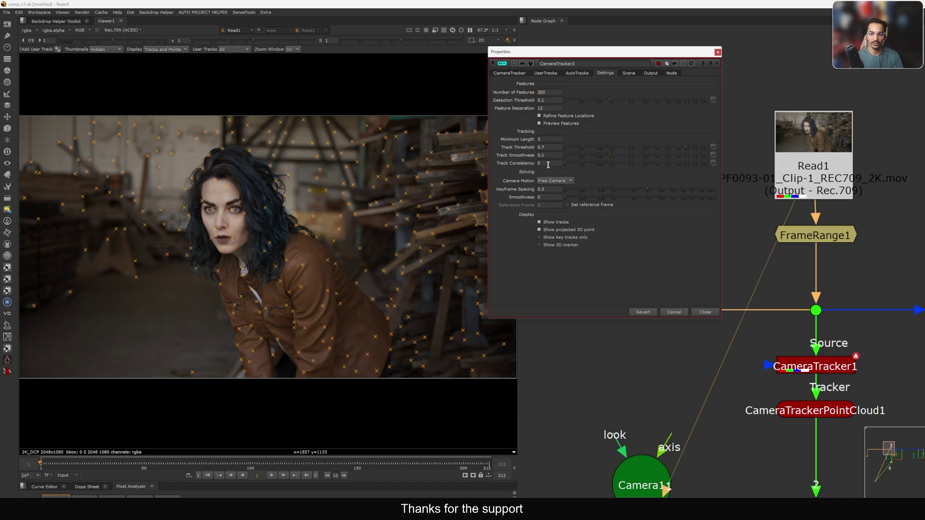
# Track the clip's features over the input range and scrub through the resulting tracks.
pyautogui.click(577, 73)
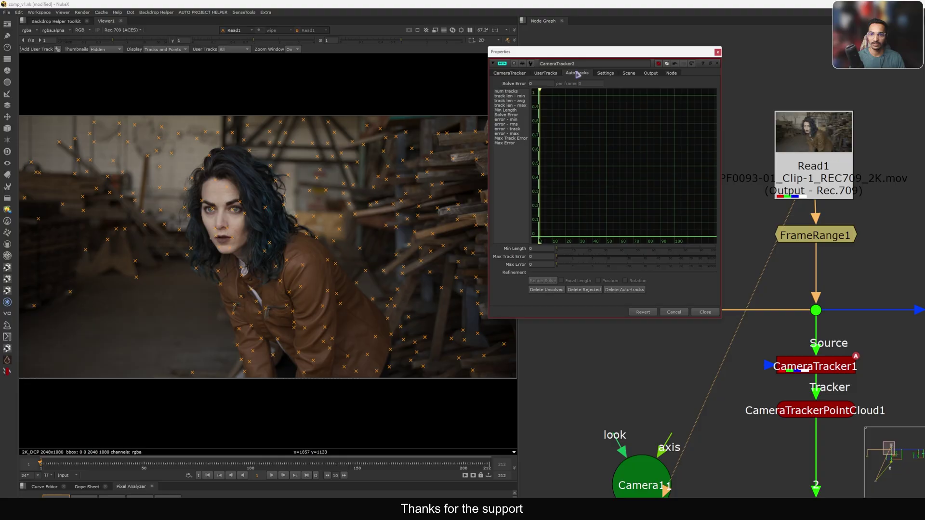
pyautogui.click(546, 74)
pyautogui.moveTo(587, 56); pyautogui.dragTo(577, 54)
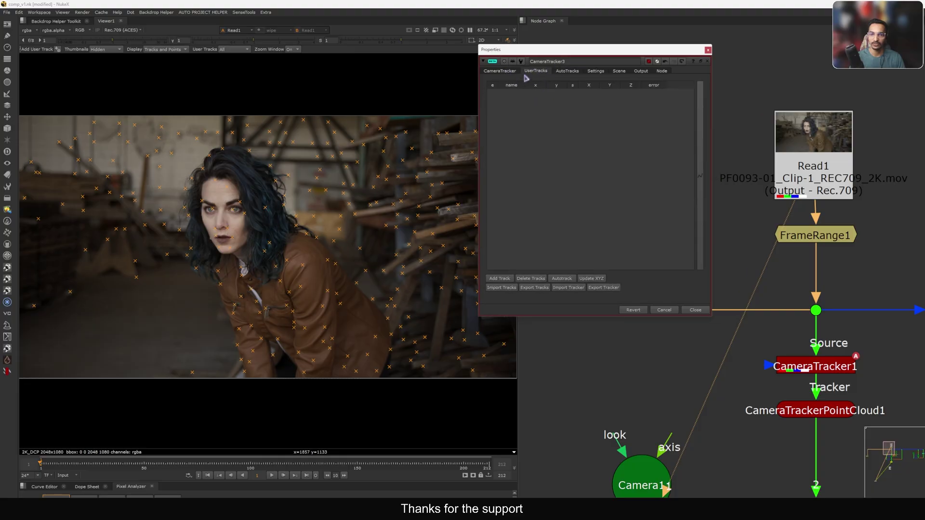
pyautogui.click(500, 71)
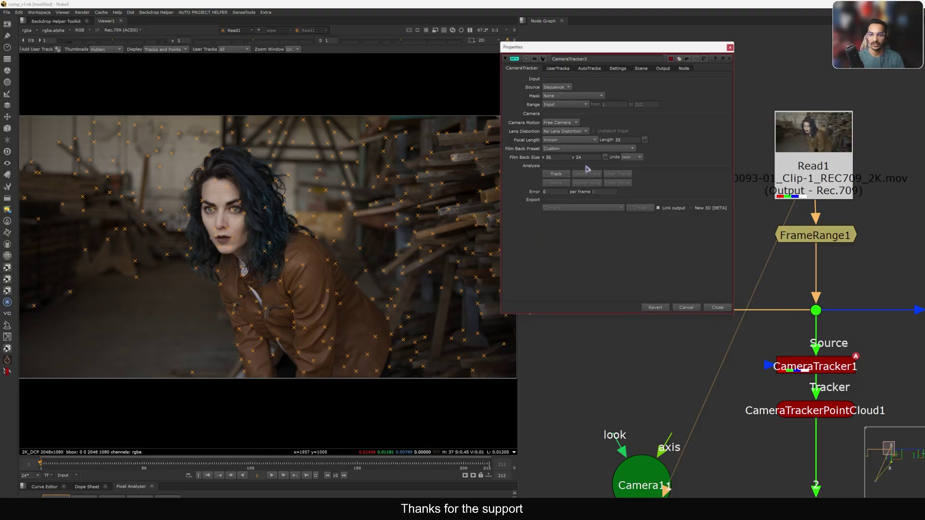
pyautogui.click(559, 174)
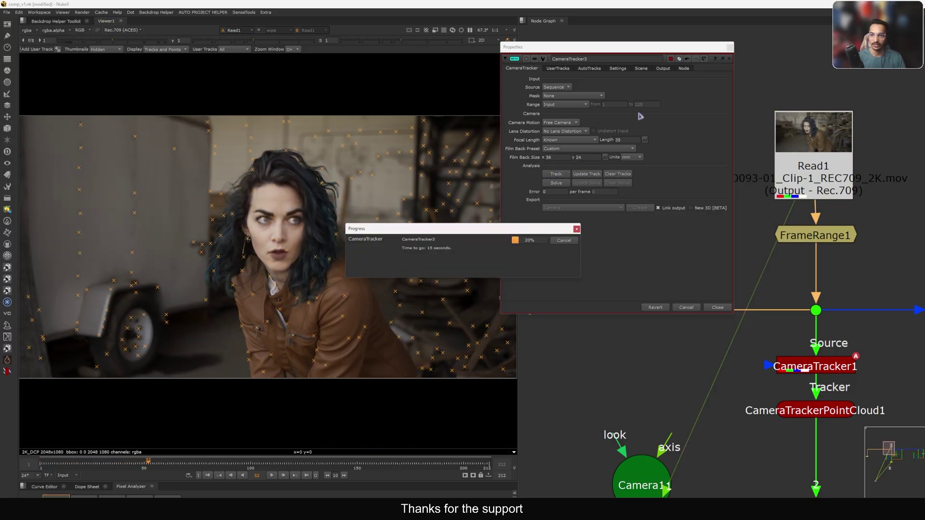
pyautogui.moveTo(459, 231); pyautogui.dragTo(613, 133)
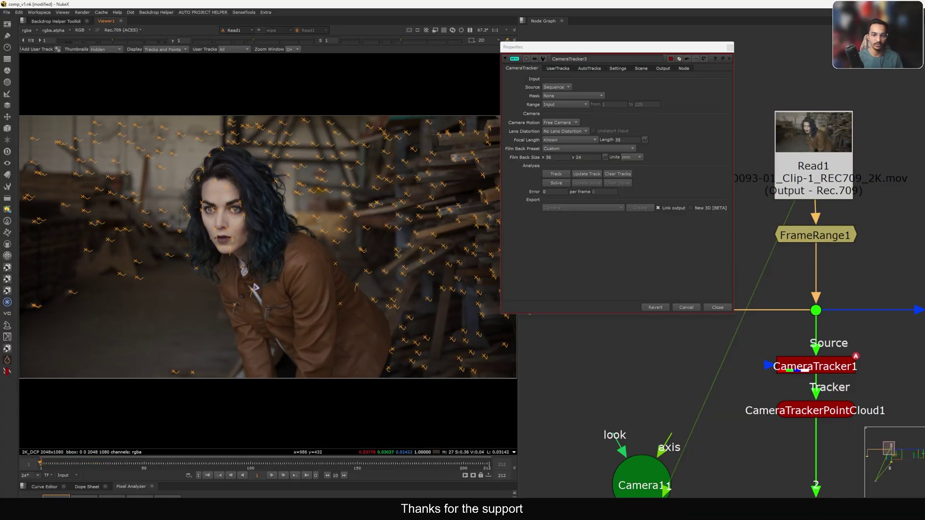
pyautogui.moveTo(81, 464)
pyautogui.mouseDown()
pyautogui.moveTo(56, 466)
pyautogui.moveTo(85, 468)
pyautogui.mouseUp()
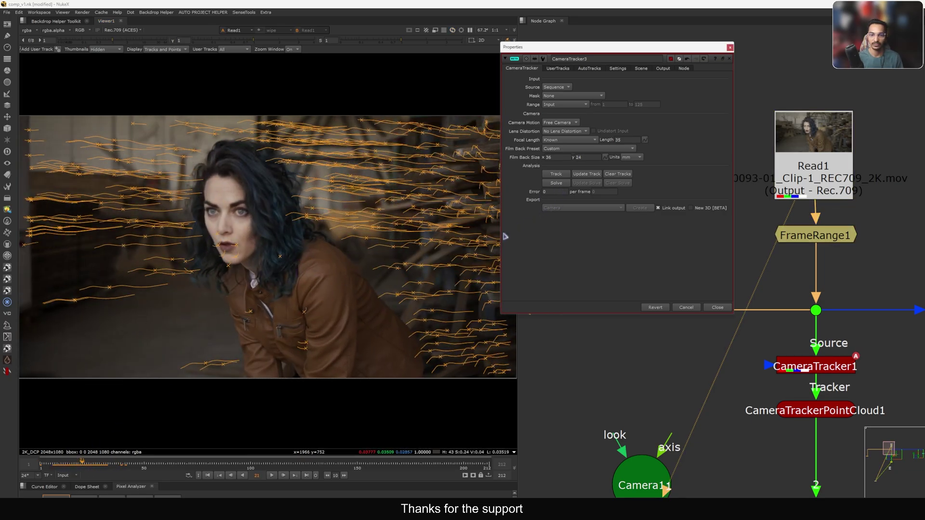
# Solve the camera from the tracks and inspect the solved points up to frame 125.
pyautogui.click(556, 183)
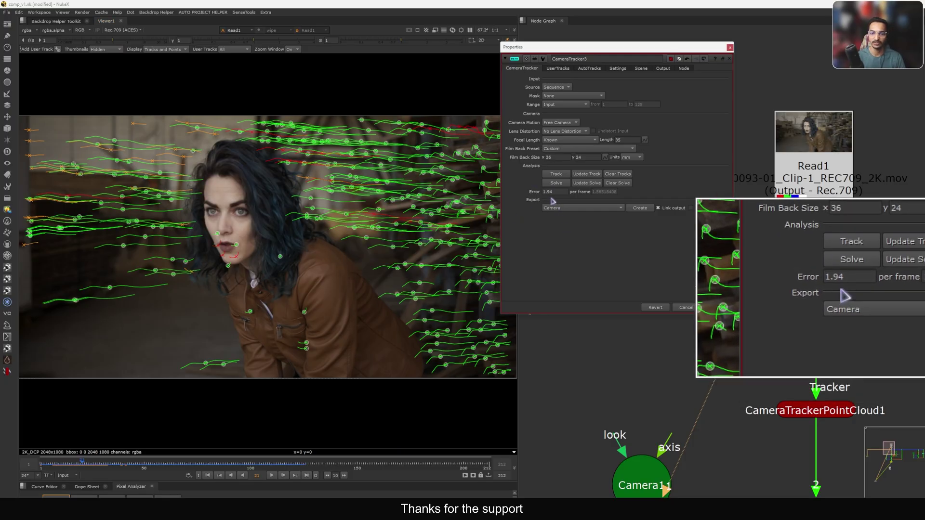
pyautogui.moveTo(632, 48); pyautogui.dragTo(678, 40)
pyautogui.moveTo(92, 466); pyautogui.dragTo(307, 474)
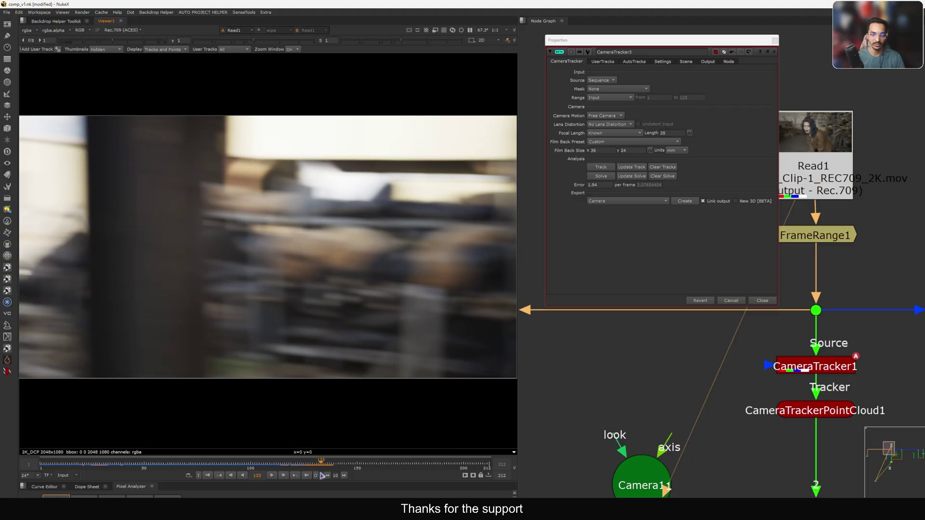
pyautogui.click(307, 476)
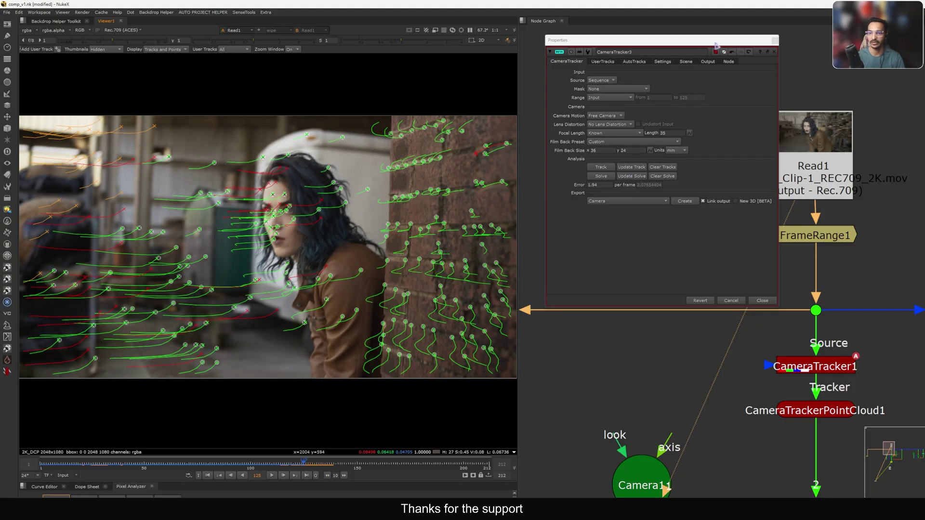
# Keep the playback range on Input, show the new CameraTracker in the viewer and reopen its properties to review the solved tracks.
pyautogui.moveTo(716, 45); pyautogui.dragTo(708, 45)
pyautogui.click(64, 476)
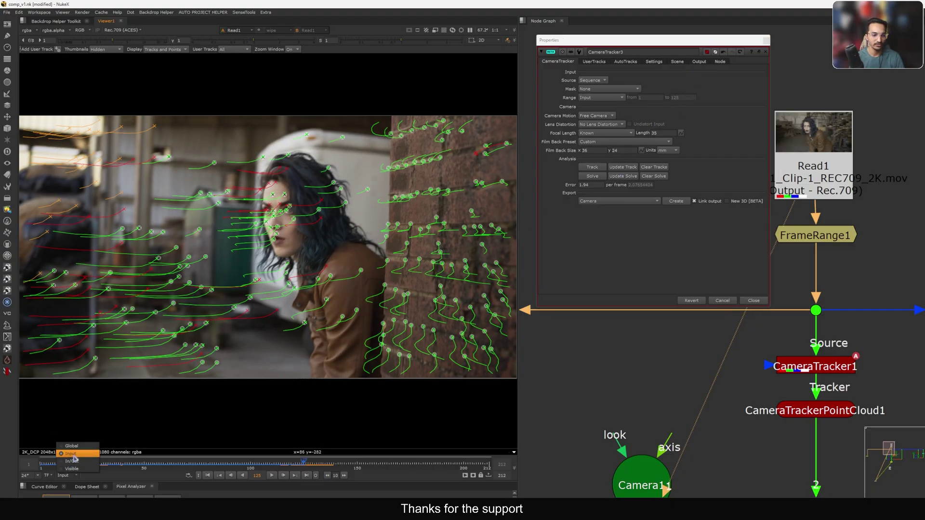
pyautogui.click(72, 455)
pyautogui.click(754, 301)
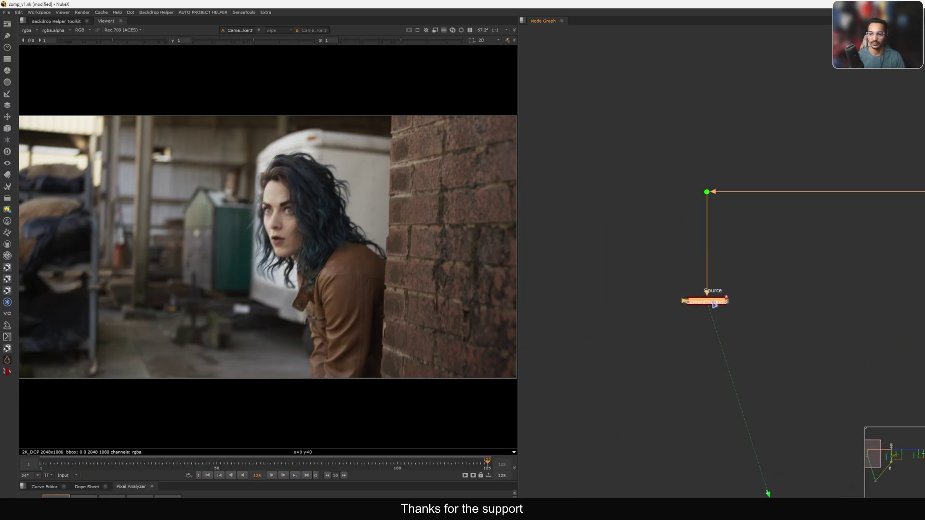
pyautogui.doubleClick(714, 302)
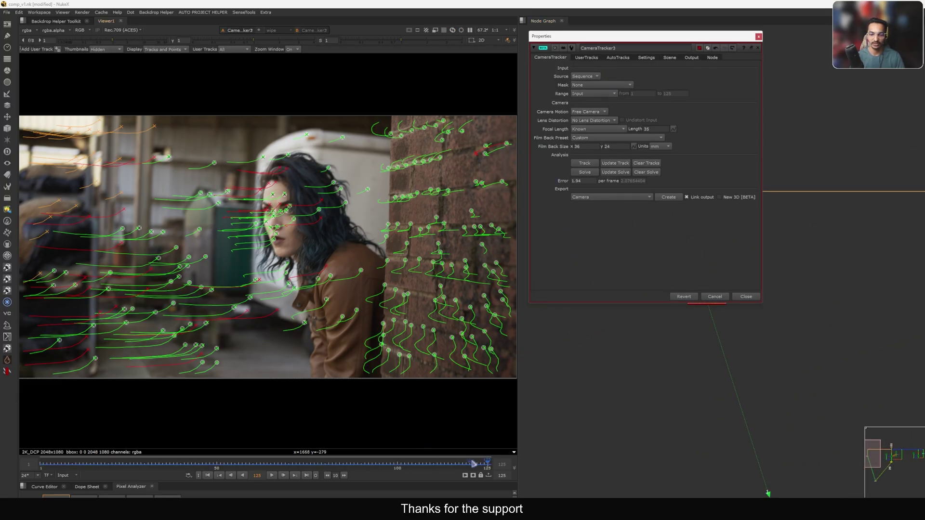
pyautogui.moveTo(473, 464); pyautogui.dragTo(387, 464)
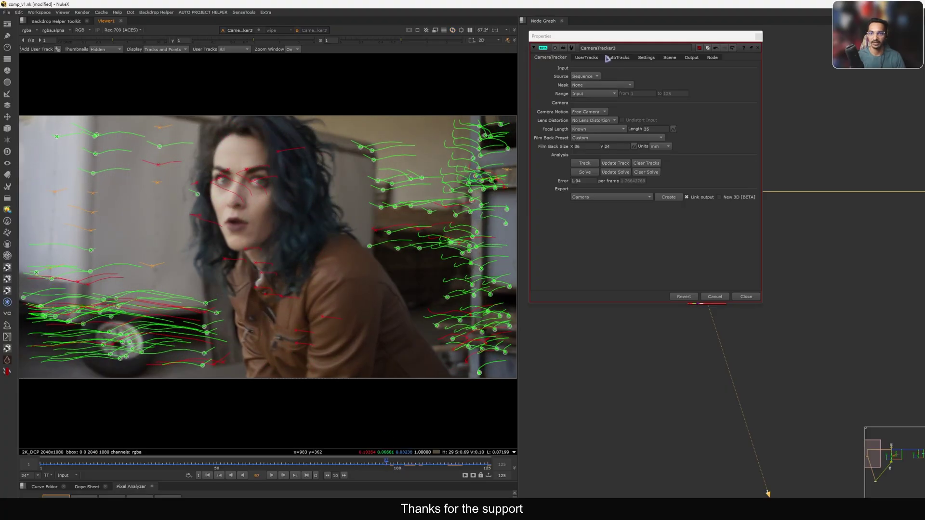
# Examine the overall and per-frame solve error in the AutoTracks data at different frames.
pyautogui.moveTo(641, 41); pyautogui.dragTo(609, 46)
pyautogui.click(629, 61)
pyautogui.click(602, 60)
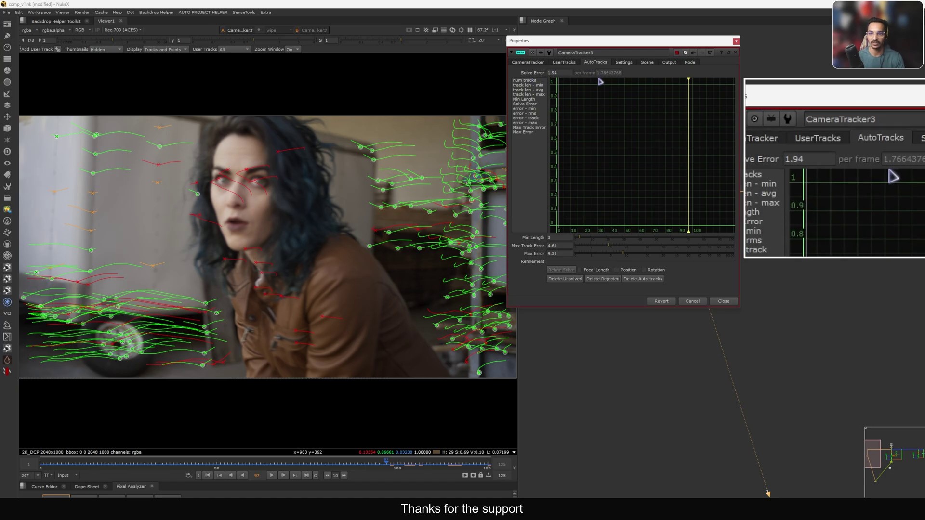
pyautogui.moveTo(583, 42); pyautogui.dragTo(545, 46)
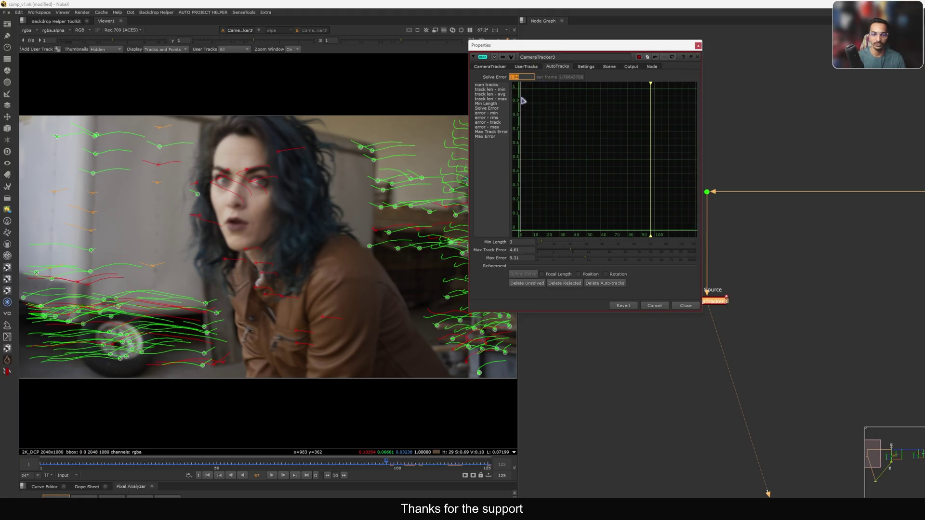
pyautogui.moveTo(348, 467); pyautogui.dragTo(336, 466)
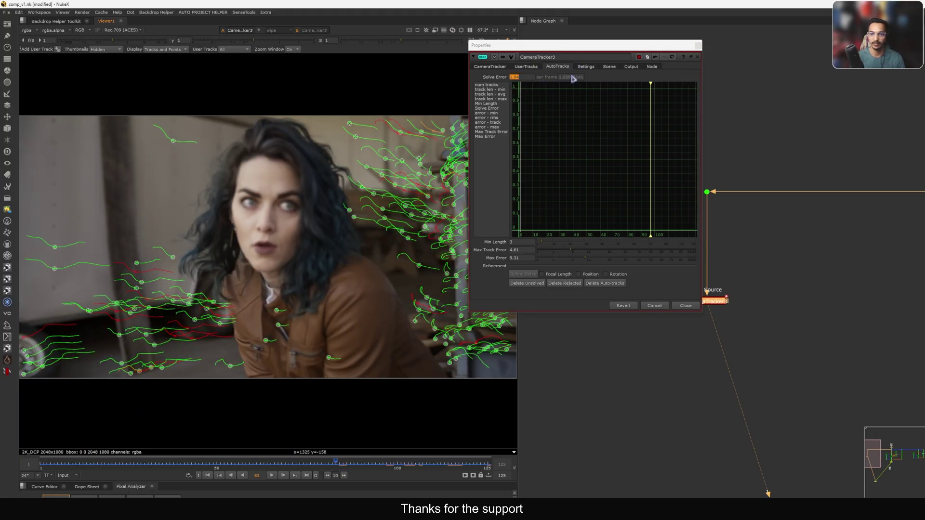
pyautogui.moveTo(614, 46); pyautogui.dragTo(694, 34)
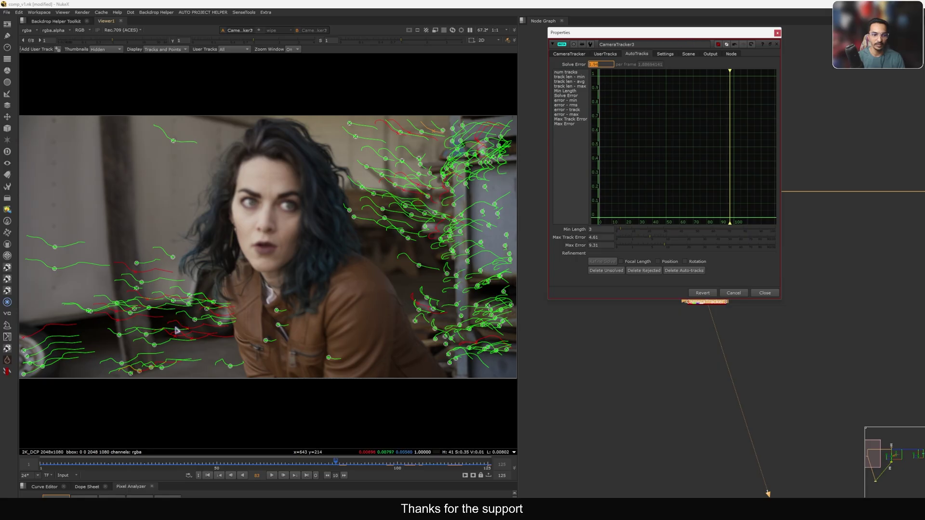
# Permanently delete the unsolved tracks and the rejected tracks from the CameraTracker.
pyautogui.click(610, 272)
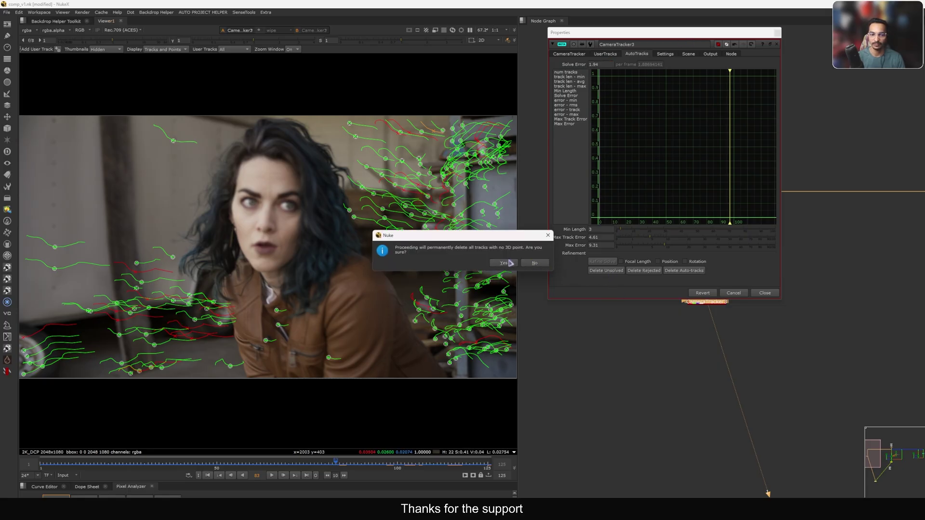
pyautogui.click(511, 263)
pyautogui.click(645, 270)
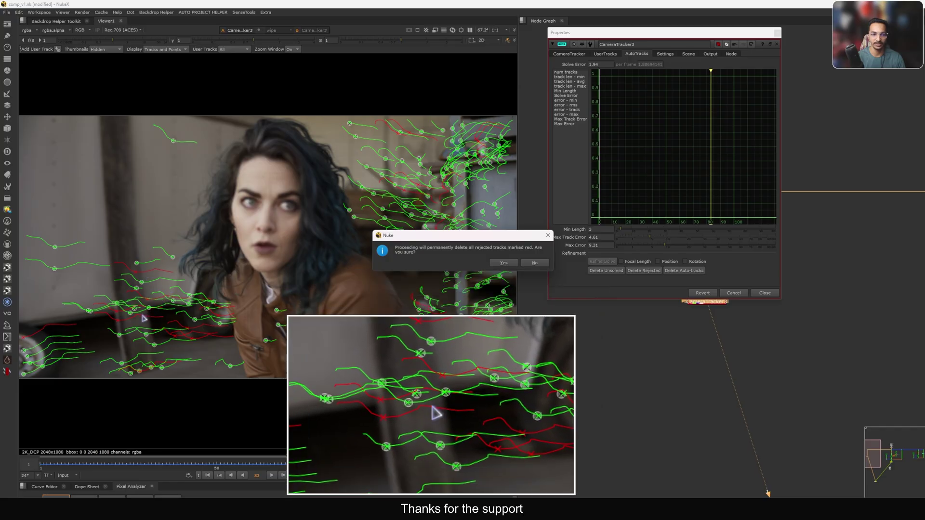
pyautogui.click(504, 264)
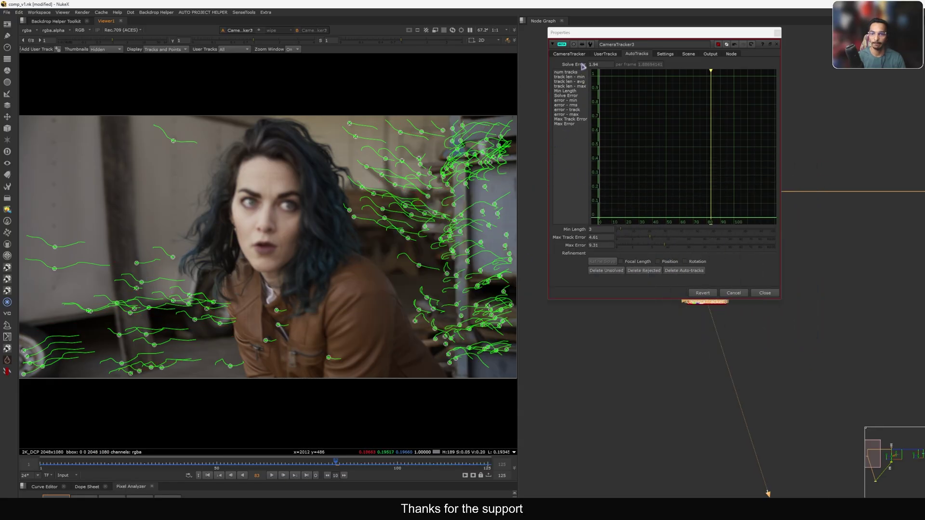
# Solve the camera again using only the remaining tracks.
pyautogui.click(569, 54)
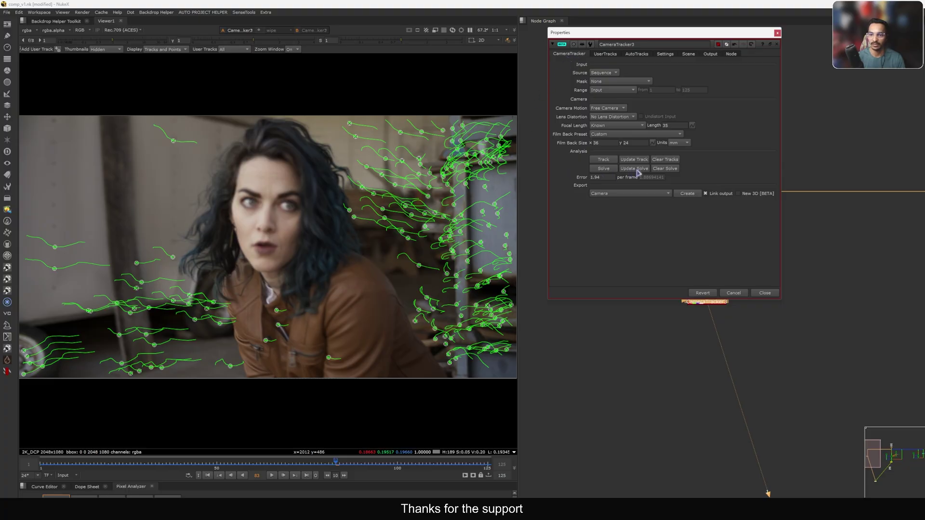
pyautogui.click(593, 170)
pyautogui.click(455, 279)
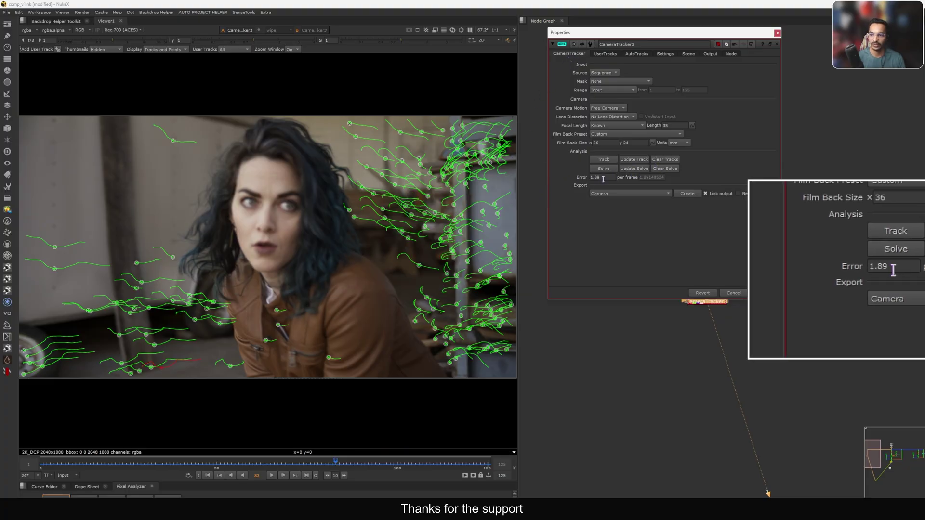
# Check the solve error and set the minimum length of the automatic tracks to 10.
pyautogui.moveTo(605, 177); pyautogui.dragTo(590, 180)
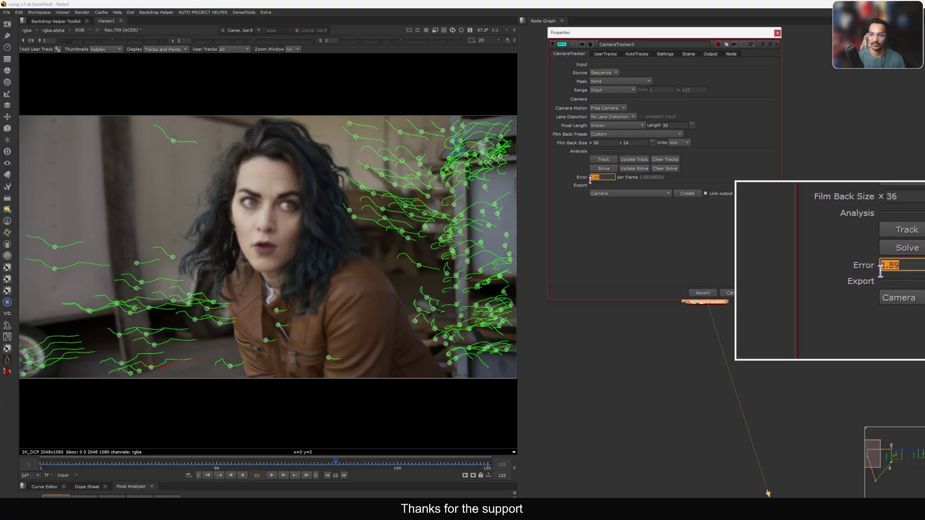
pyautogui.click(636, 54)
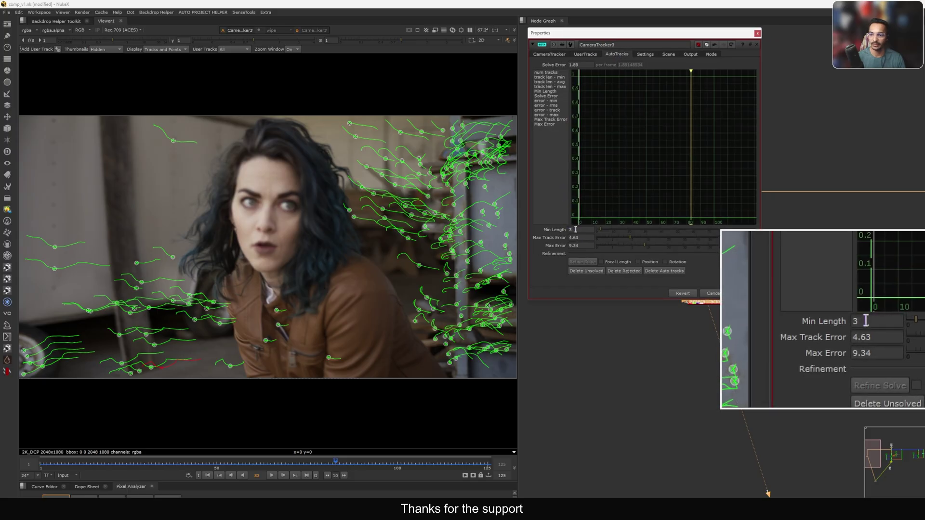
pyautogui.moveTo(576, 229); pyautogui.dragTo(548, 228)
pyautogui.moveTo(649, 33); pyautogui.dragTo(544, 46)
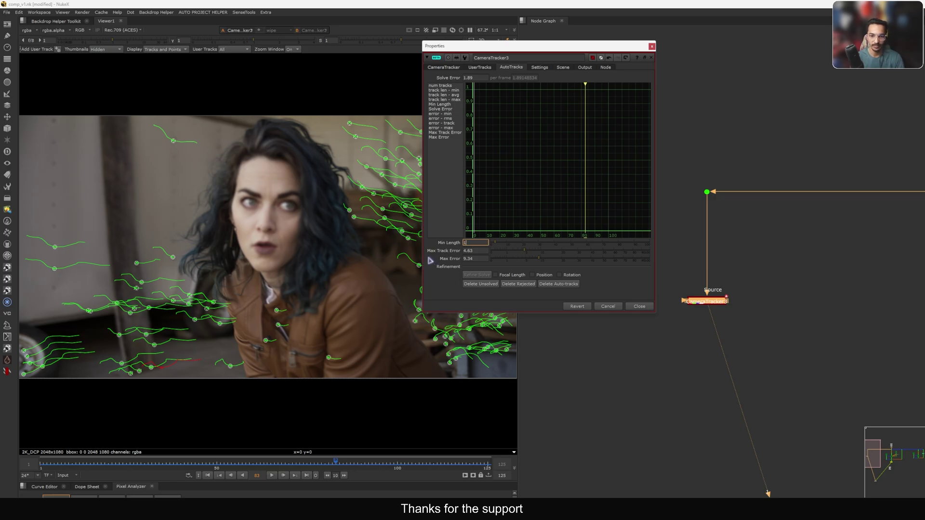
pyautogui.write('10')
pyautogui.press('Return')
pyautogui.moveTo(539, 45); pyautogui.dragTo(677, 29)
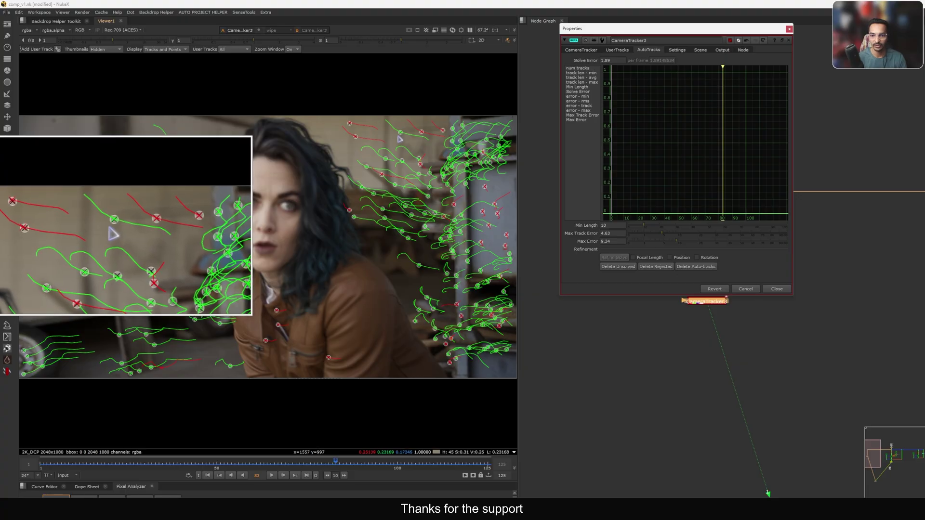
# Permanently delete the tracks rejected for being too short and update the camera solve over frames 1-125.
pyautogui.moveTo(423, 135)
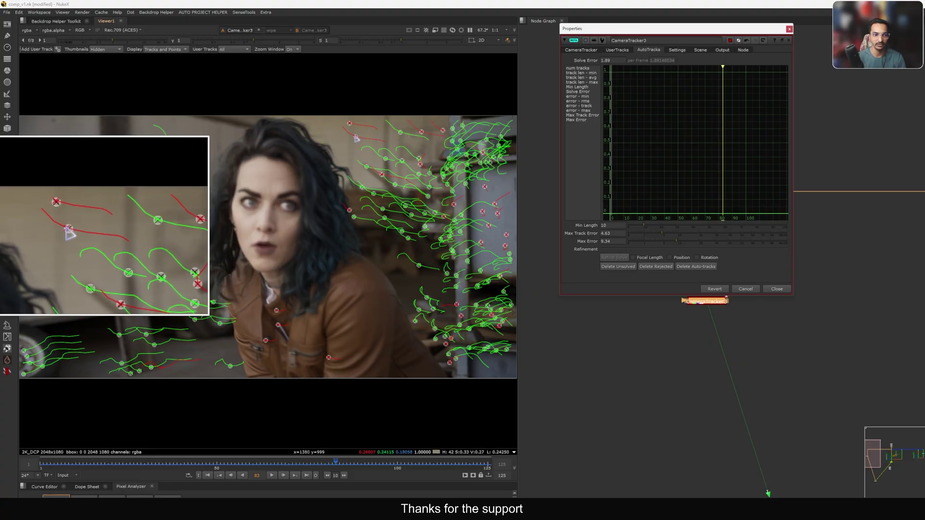
pyautogui.moveTo(357, 139)
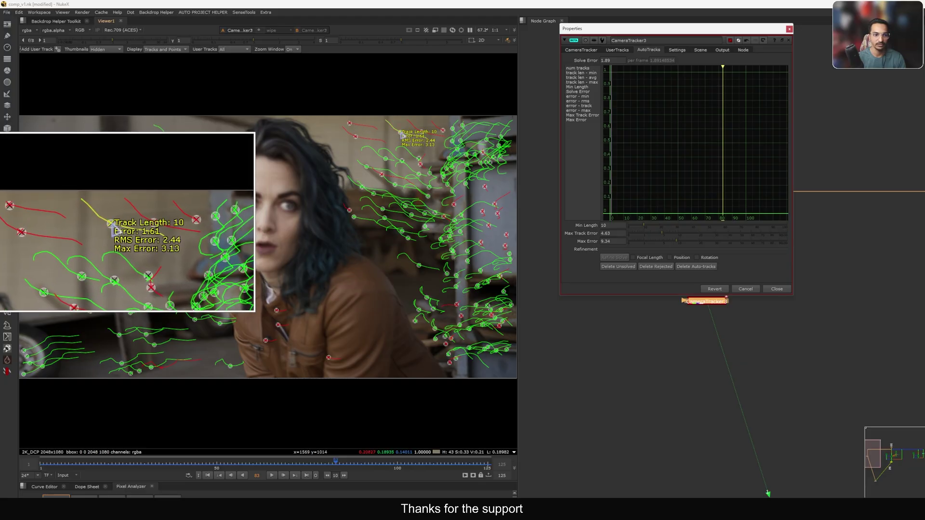
pyautogui.moveTo(419, 176)
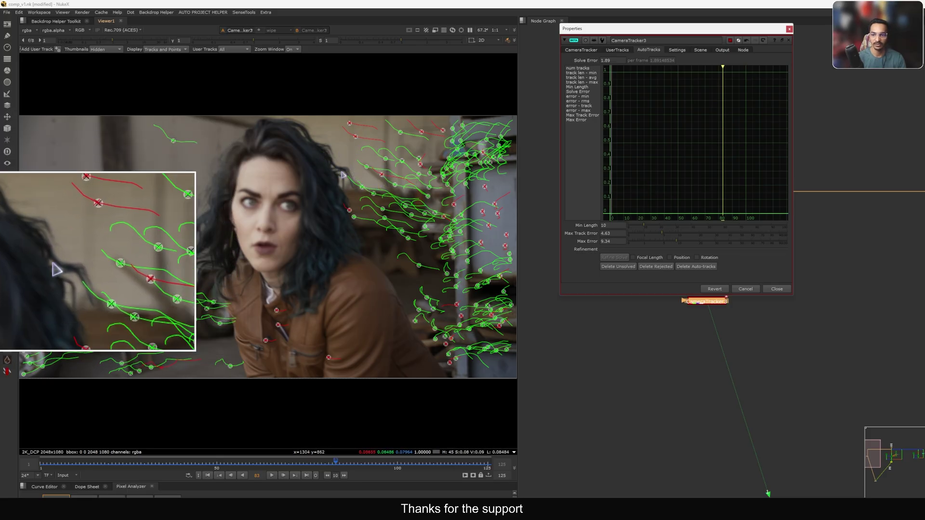
pyautogui.click(656, 267)
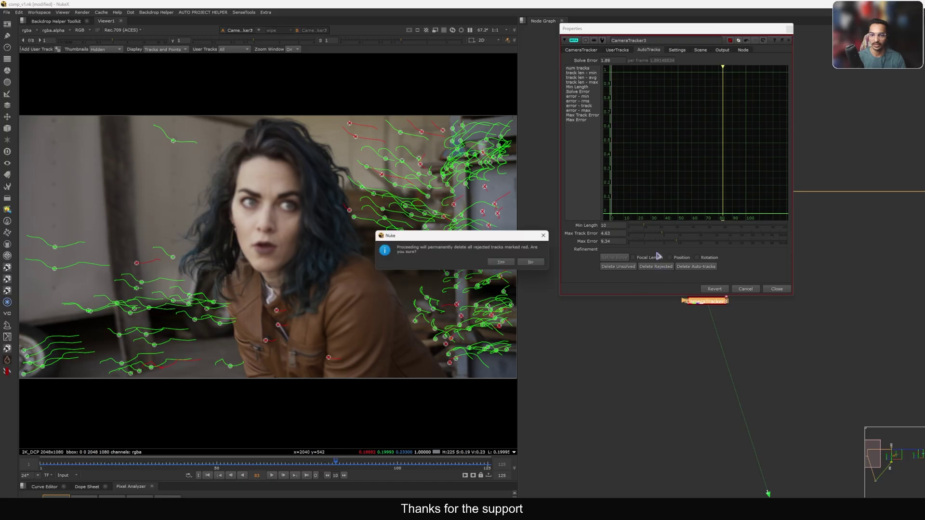
pyautogui.click(503, 260)
pyautogui.click(521, 257)
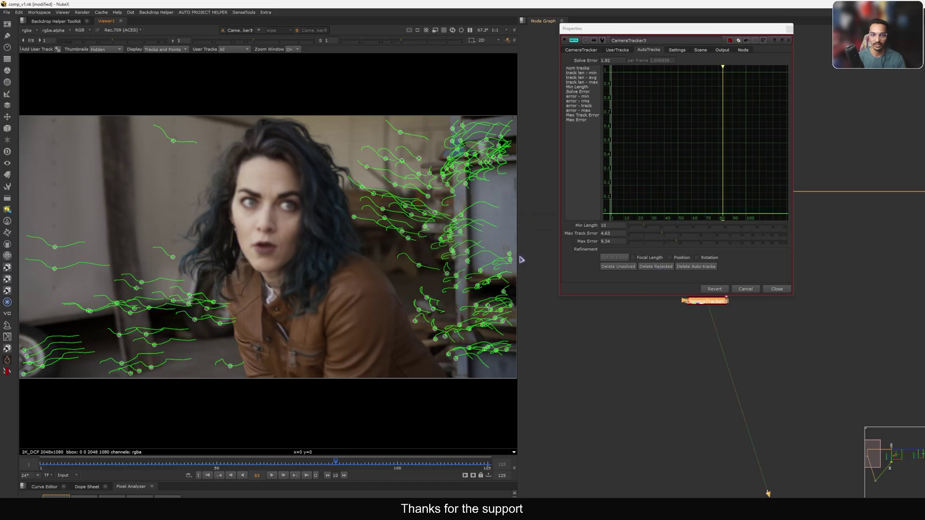
pyautogui.click(579, 51)
pyautogui.click(647, 165)
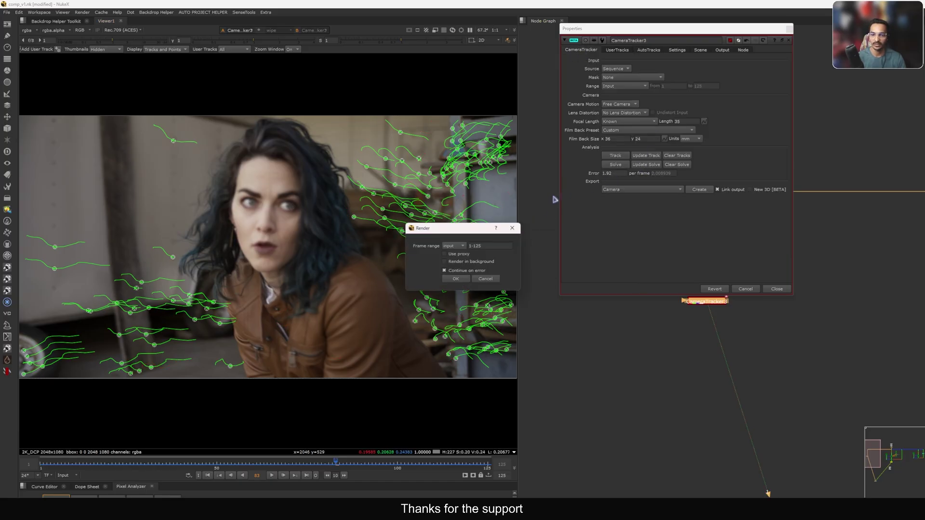
pyautogui.click(456, 278)
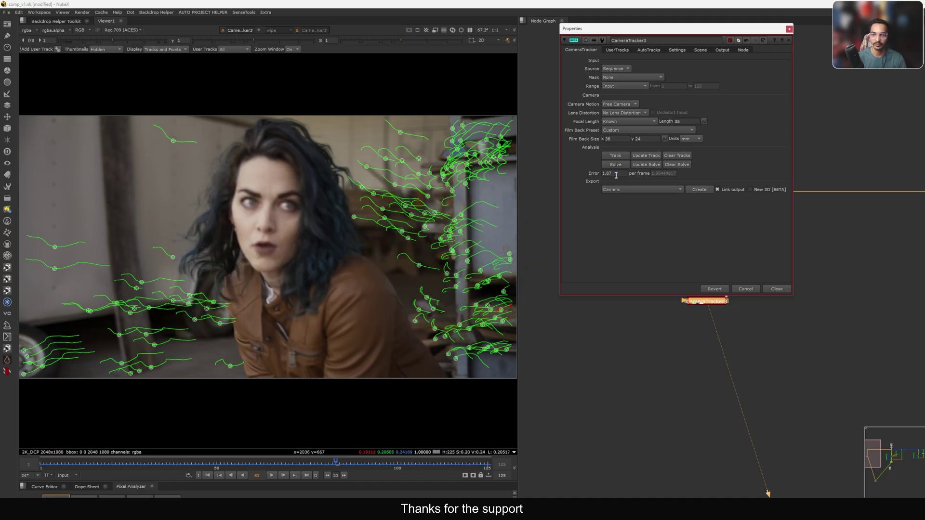
# Set the automatic tracks' Max Track Error to 3 and Max Error to 6.
pyautogui.click(618, 50)
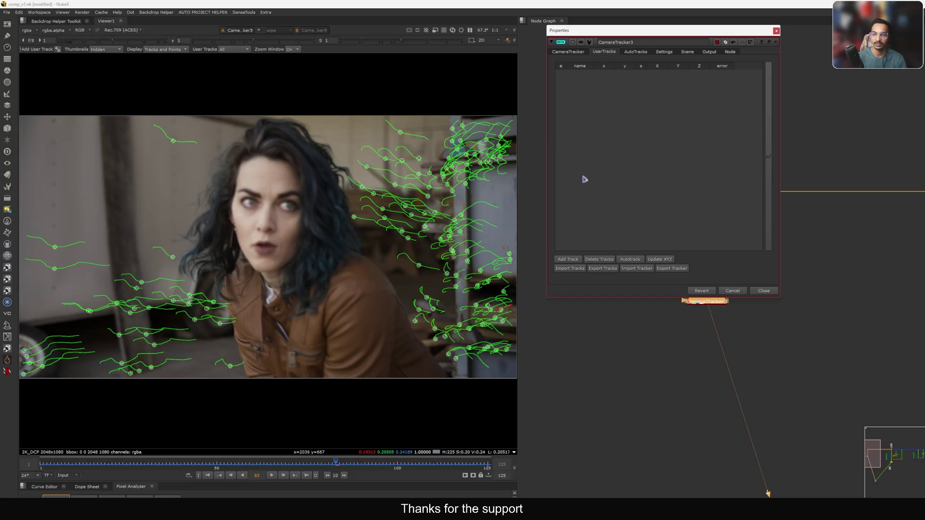
pyautogui.click(635, 52)
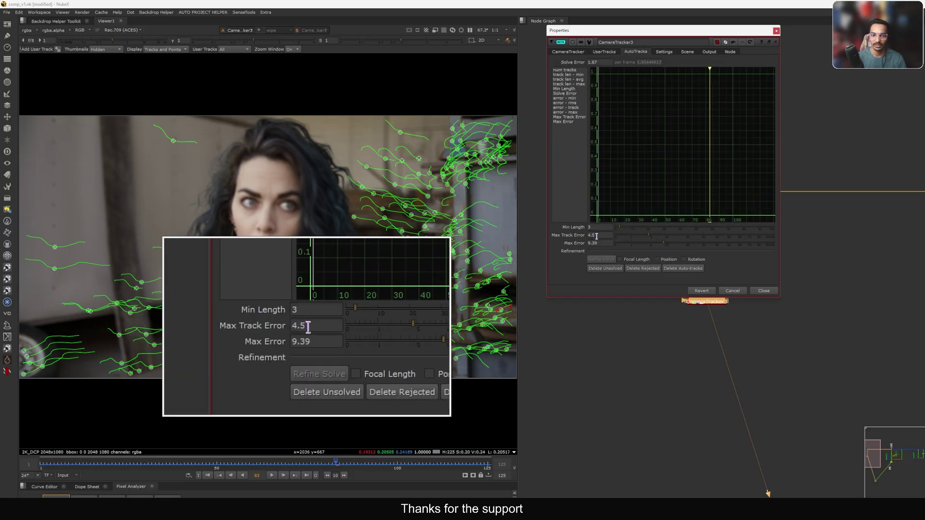
pyautogui.click(648, 237)
pyautogui.moveTo(649, 240); pyautogui.dragTo(644, 238)
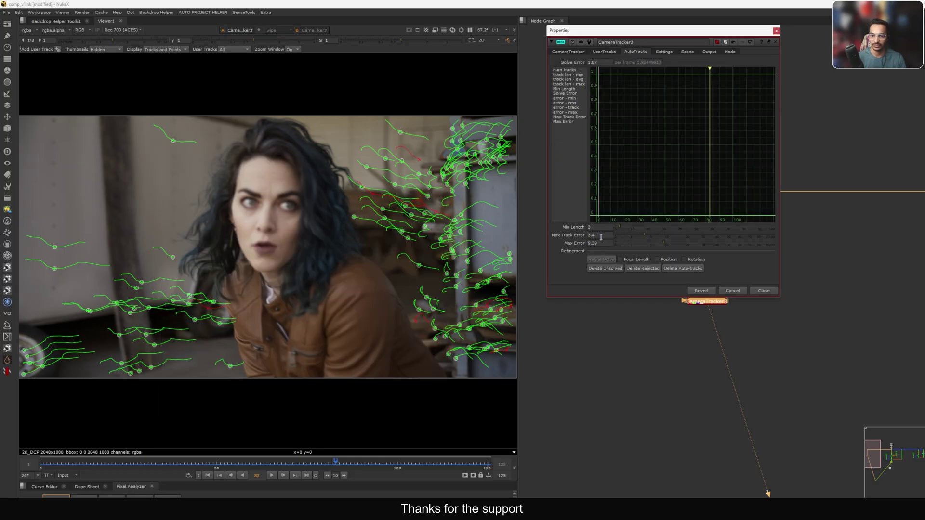
pyautogui.press('Return')
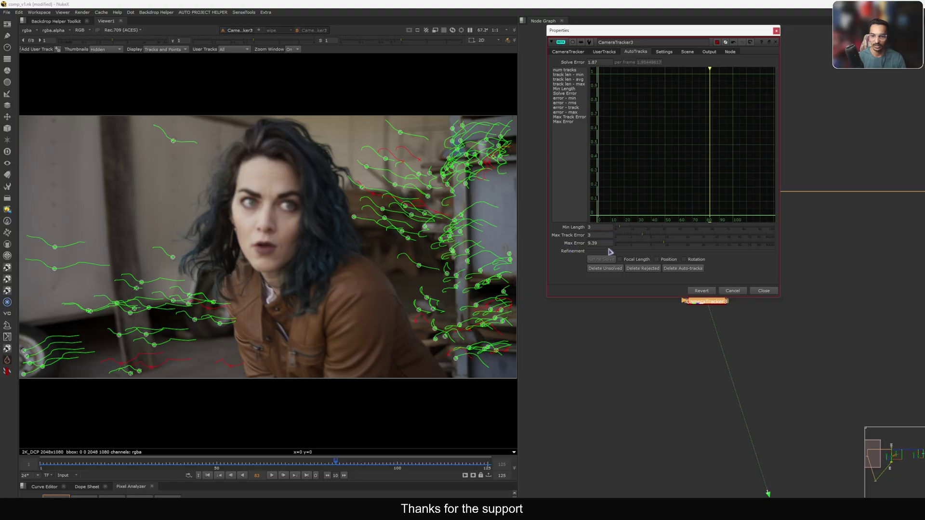
pyautogui.moveTo(668, 248); pyautogui.dragTo(642, 249)
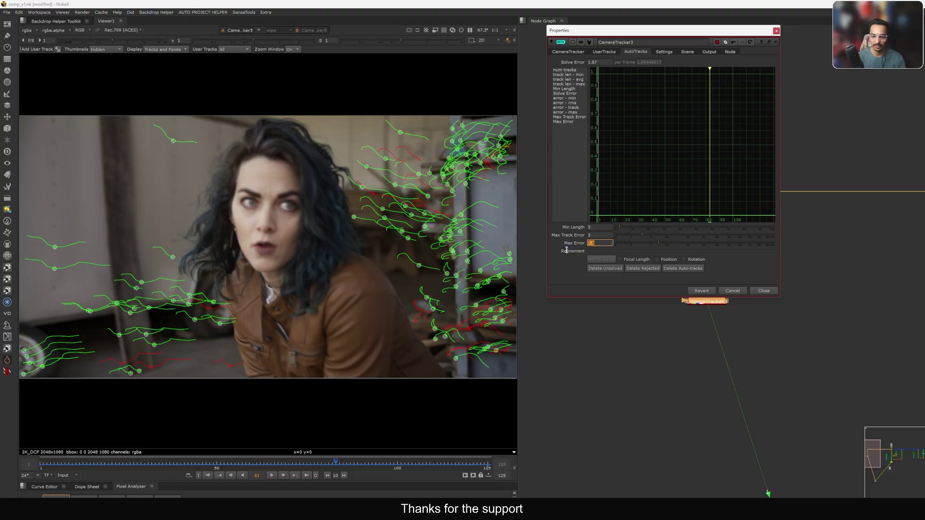
pyautogui.write('6')
pyautogui.press('Return')
# Permanently delete the tracks exceeding the error limits and update the camera solve over the 1-125 input range.
pyautogui.click(643, 268)
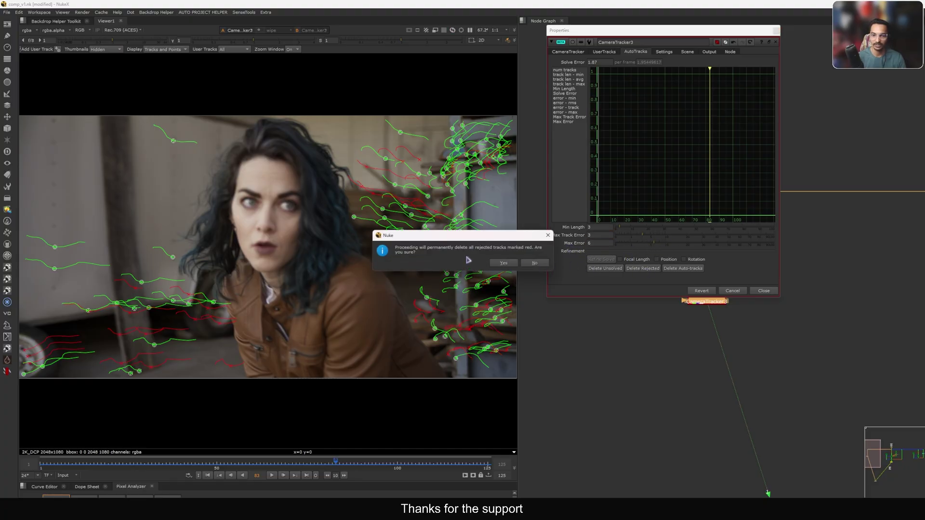
pyautogui.click(502, 263)
pyautogui.click(569, 53)
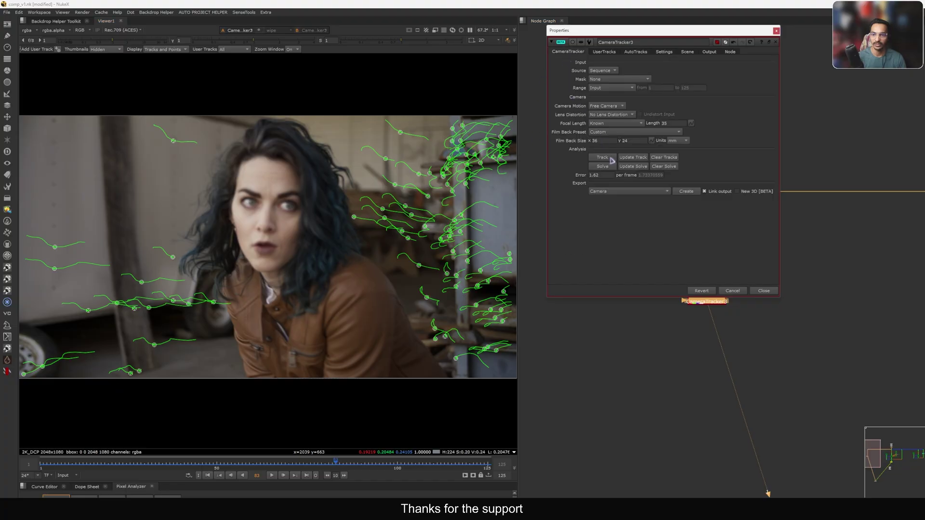
pyautogui.click(632, 167)
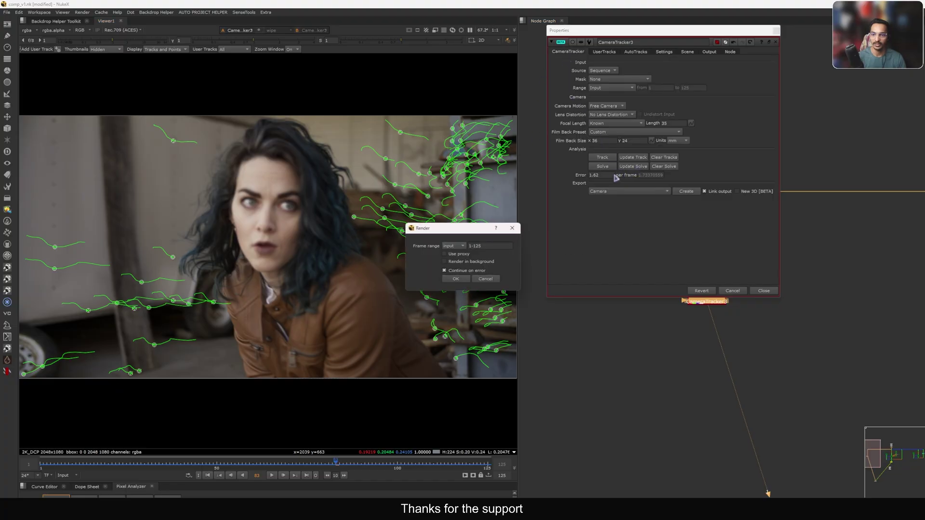
pyautogui.click(462, 278)
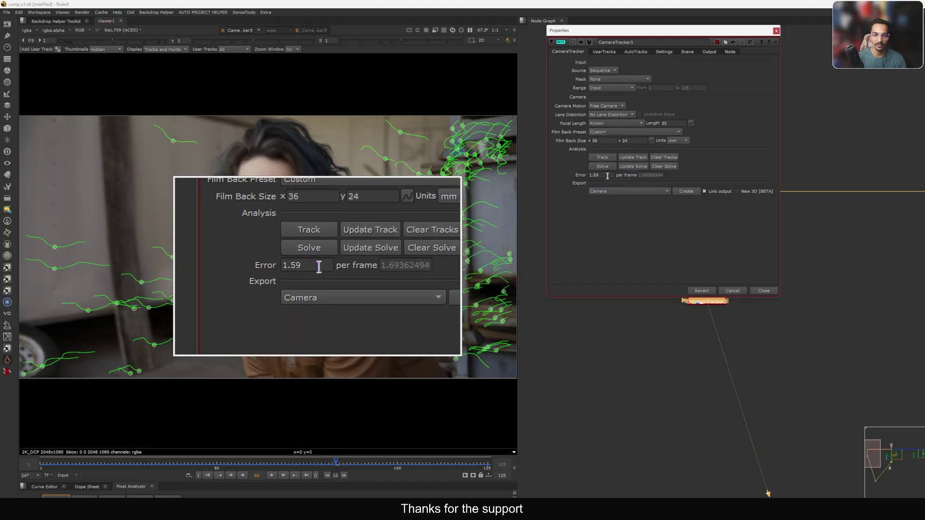
# Examine the per-frame solve error in the AutoTracks data at several frames of the clip.
pyautogui.click(639, 53)
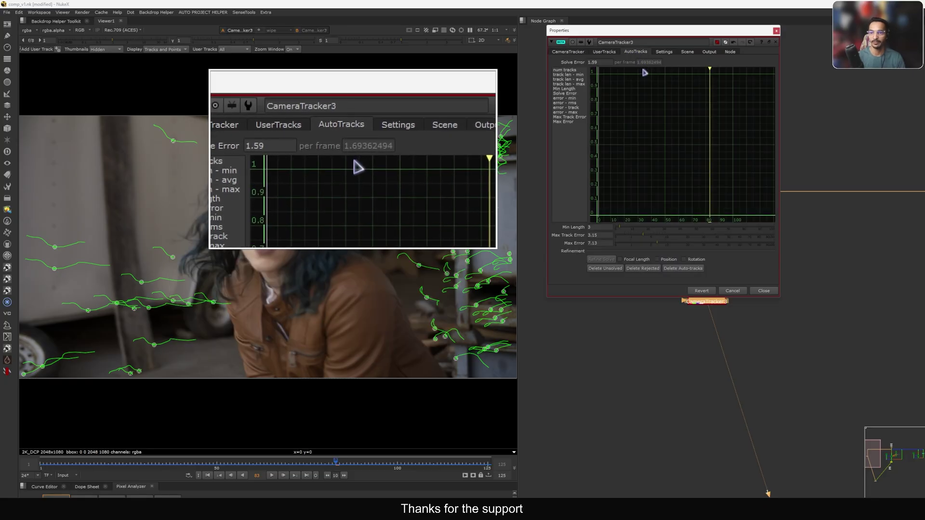
pyautogui.moveTo(373, 464); pyautogui.dragTo(396, 466)
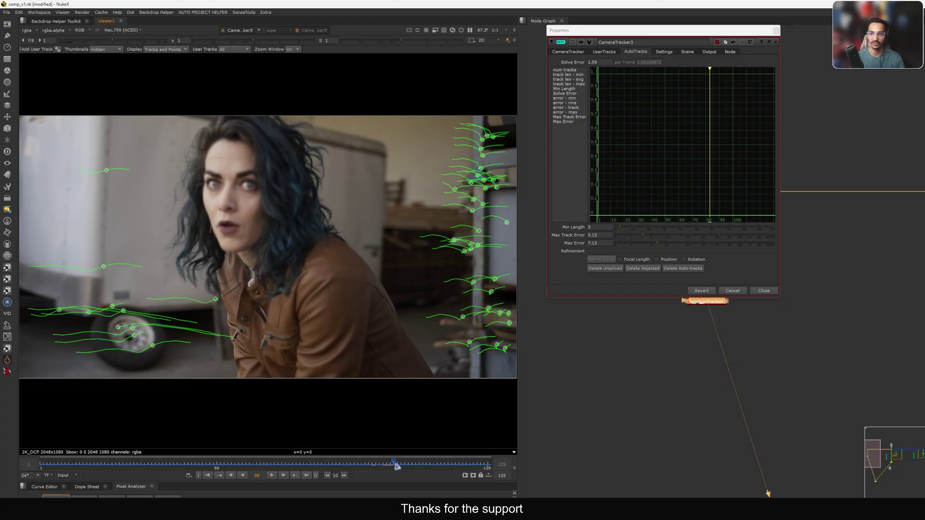
pyautogui.moveTo(175, 464); pyautogui.dragTo(160, 464)
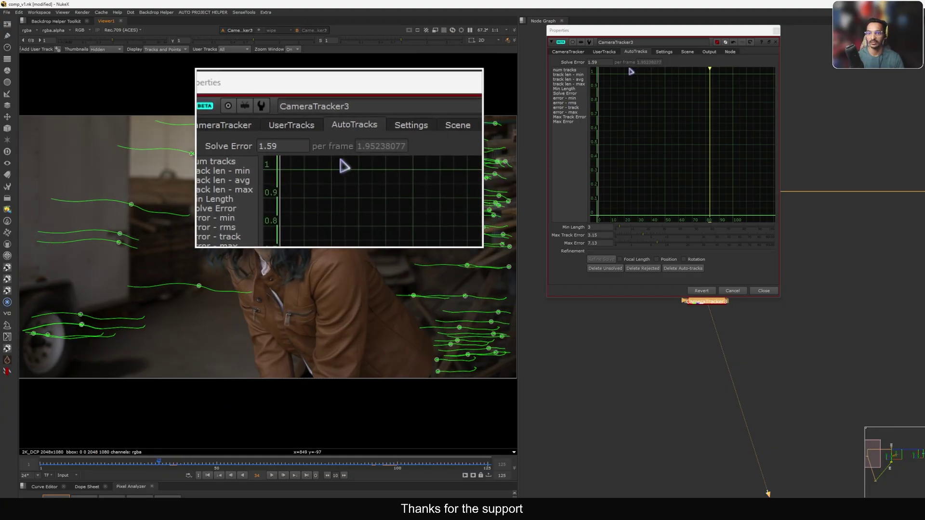
# Review the export types the CameraTracker offers, from Camera and Scene+ to SphericalTransform, keeping Camera selected.
pyautogui.click(581, 51)
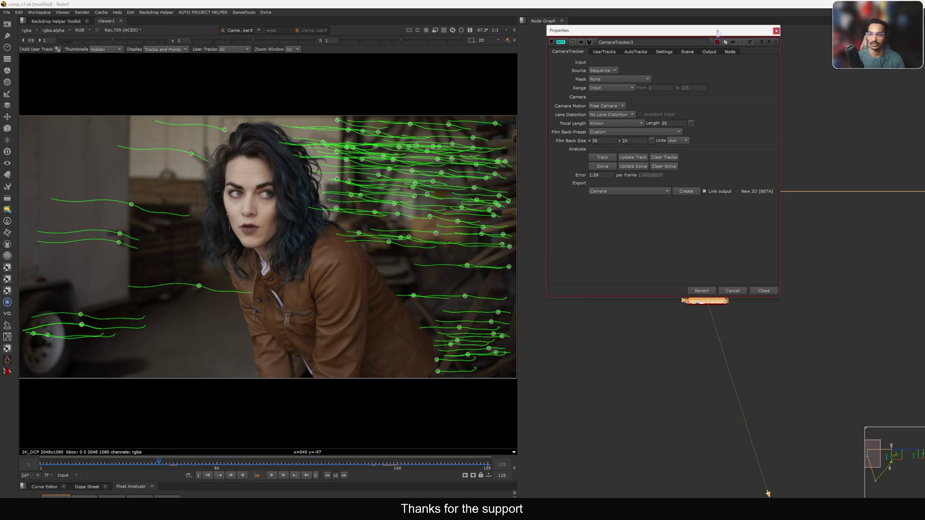
pyautogui.moveTo(718, 32); pyautogui.dragTo(620, 44)
pyautogui.moveTo(763, 244); pyautogui.dragTo(812, 227, button='middle')
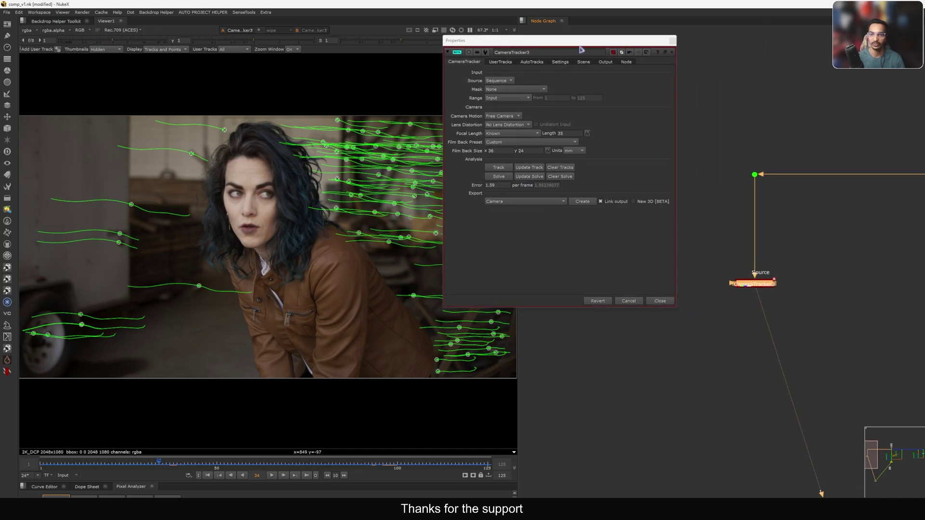
pyautogui.moveTo(582, 50); pyautogui.dragTo(668, 42)
pyautogui.moveTo(675, 42); pyautogui.dragTo(634, 43)
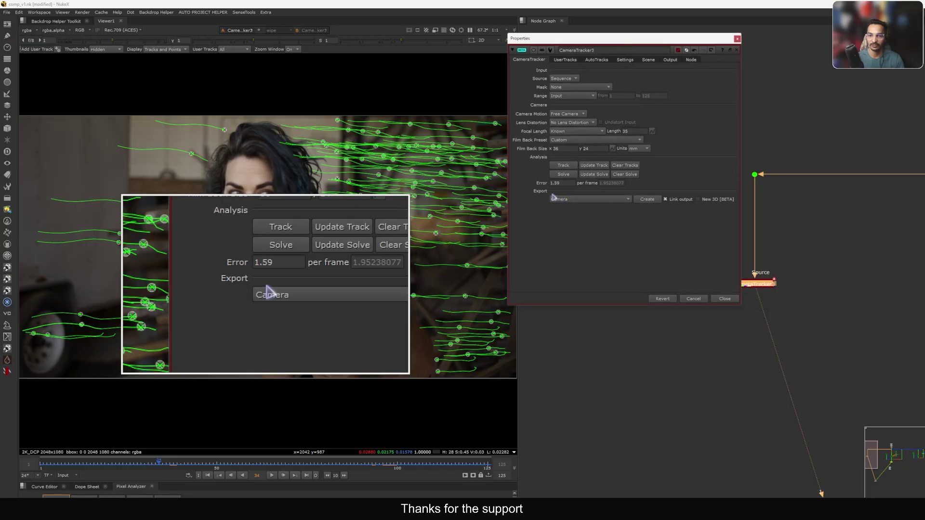
pyautogui.click(616, 203)
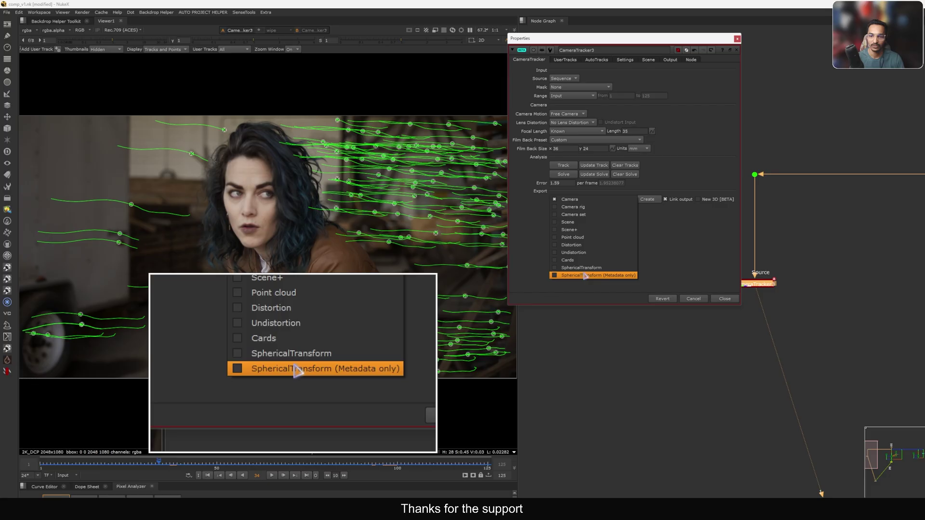
pyautogui.click(597, 200)
pyautogui.click(597, 199)
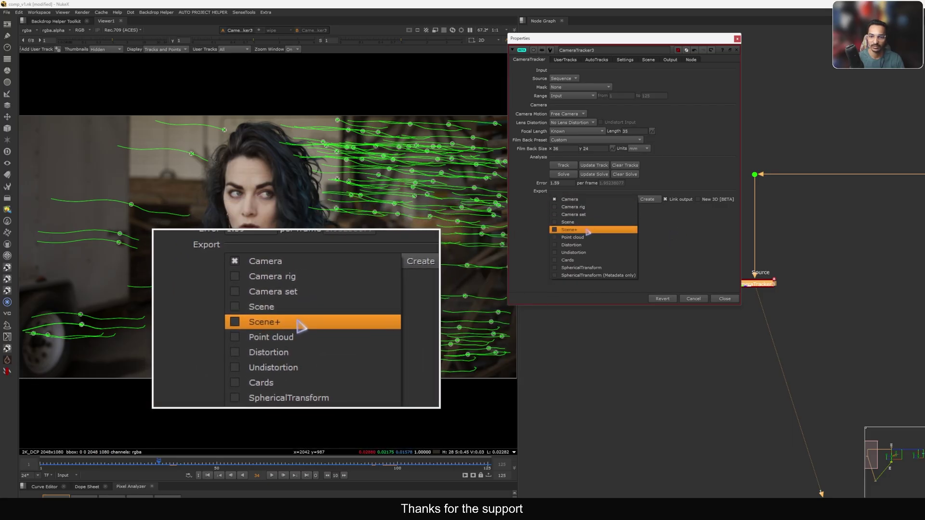
pyautogui.click(584, 200)
# Export the solve as a camera with Link output off, place it beside the CameraTracker and open its properties.
pyautogui.click(678, 201)
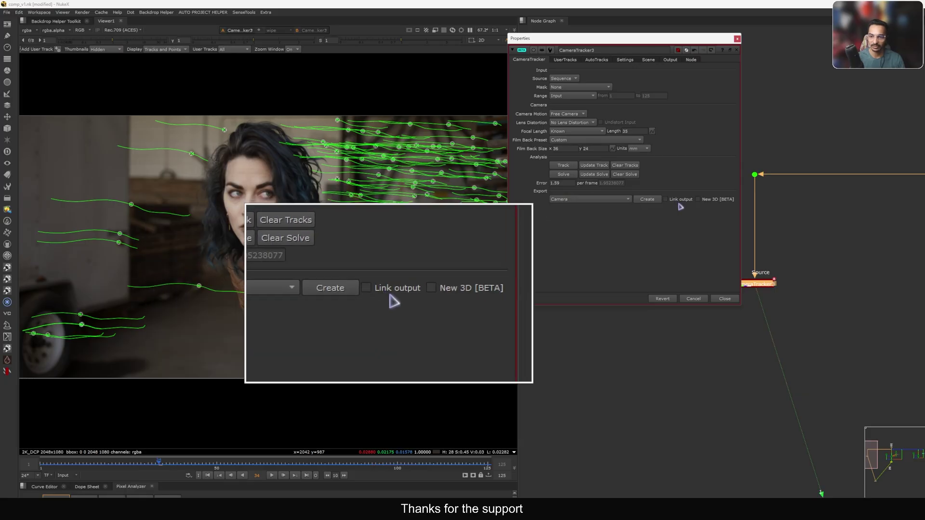
pyautogui.click(678, 201)
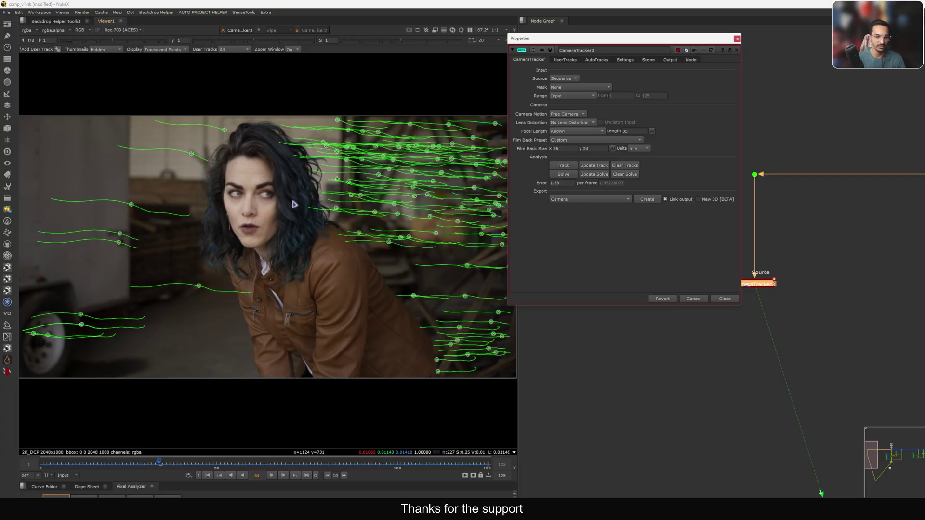
pyautogui.moveTo(631, 42); pyautogui.dragTo(614, 42)
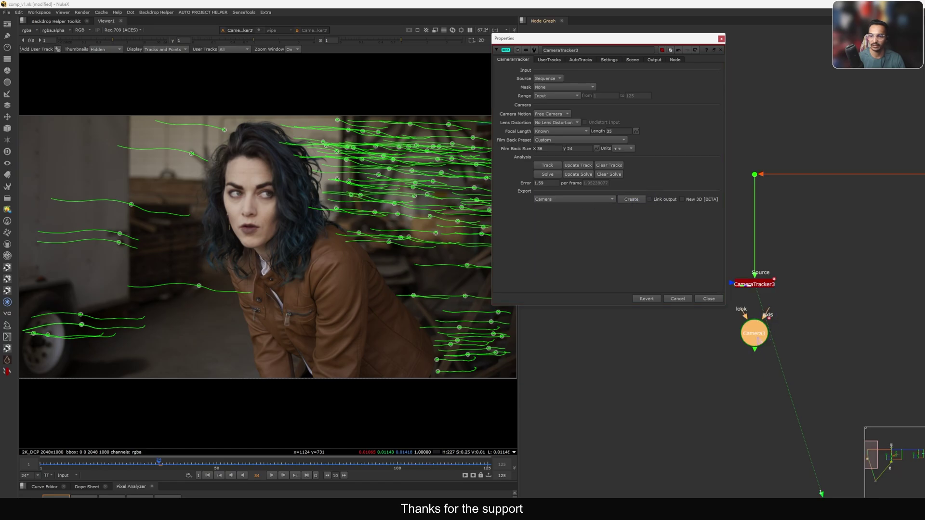
pyautogui.click(710, 300)
pyautogui.moveTo(750, 335); pyautogui.dragTo(634, 280)
pyautogui.doubleClick(635, 281)
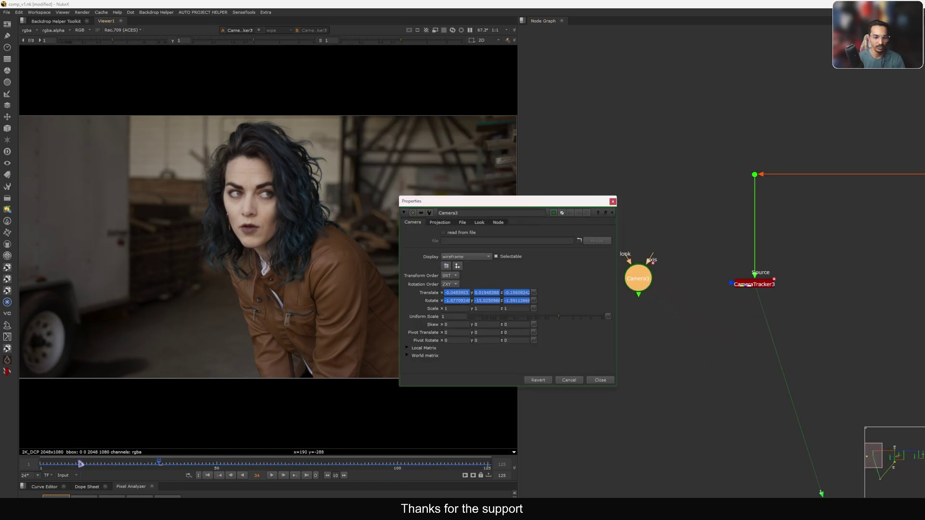
# Scrub the timeline to check the unlinked camera's animation and delete the camera.
pyautogui.moveTo(81, 464); pyautogui.dragTo(155, 465)
pyautogui.moveTo(640, 281); pyautogui.dragTo(657, 290)
pyautogui.press('Delete')
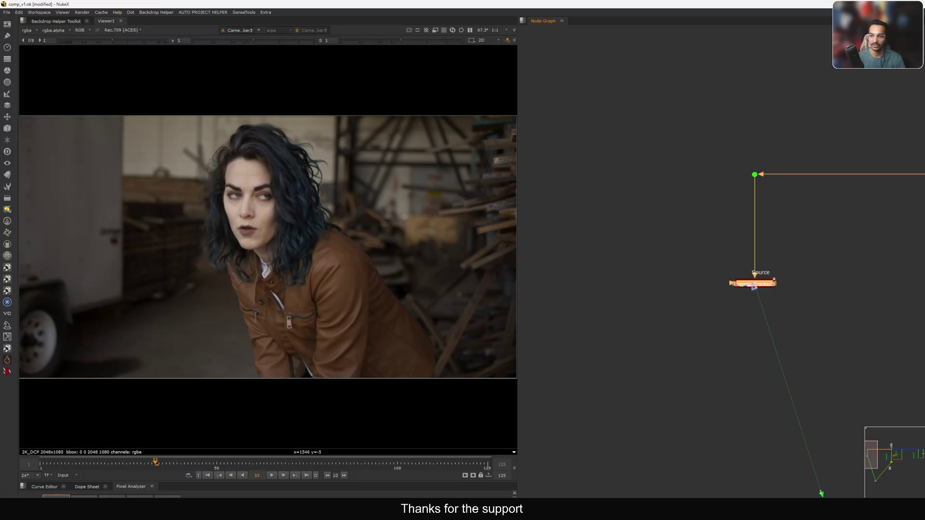
# Reopen the CameraTracker's properties and enable Link output for the Camera export.
pyautogui.doubleClick(754, 284)
pyautogui.moveTo(642, 39); pyautogui.dragTo(606, 48)
pyautogui.click(614, 208)
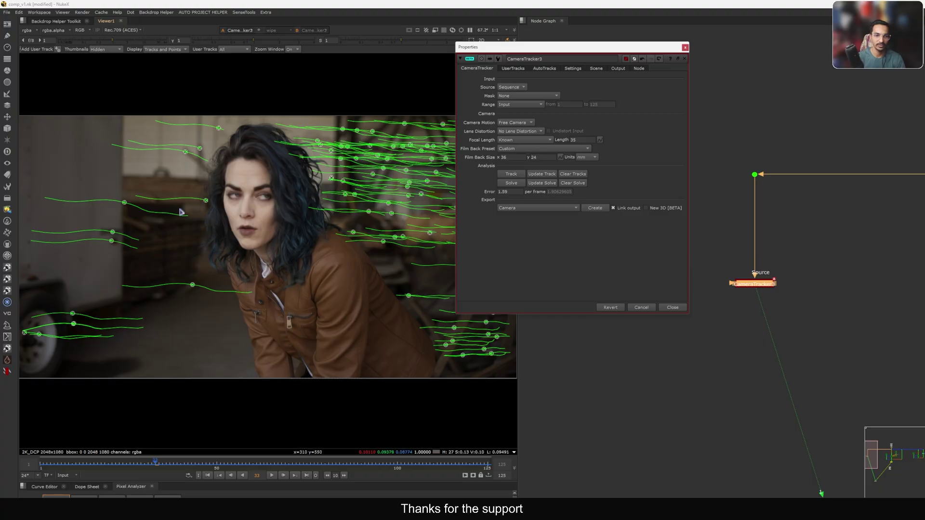
pyautogui.moveTo(590, 47)
pyautogui.mouseDown()
pyautogui.moveTo(614, 40)
pyautogui.moveTo(578, 47)
pyautogui.mouseUp()
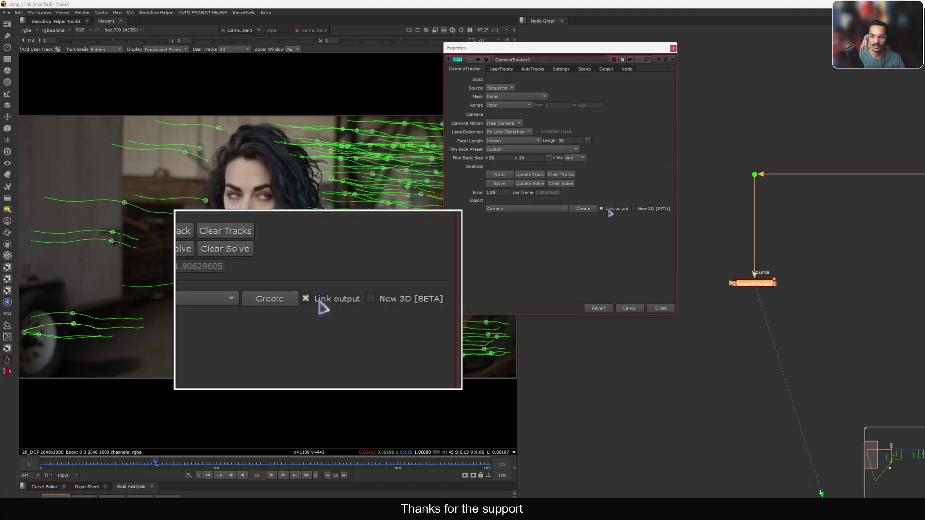
# Export the solve as Scene+ with Link output on, then close the CameraTracker properties.
pyautogui.click(544, 212)
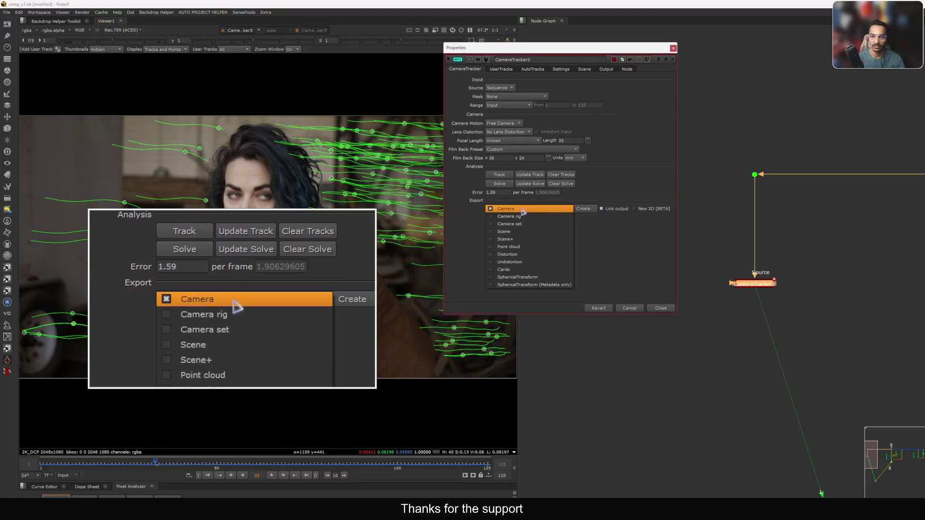
pyautogui.click(516, 239)
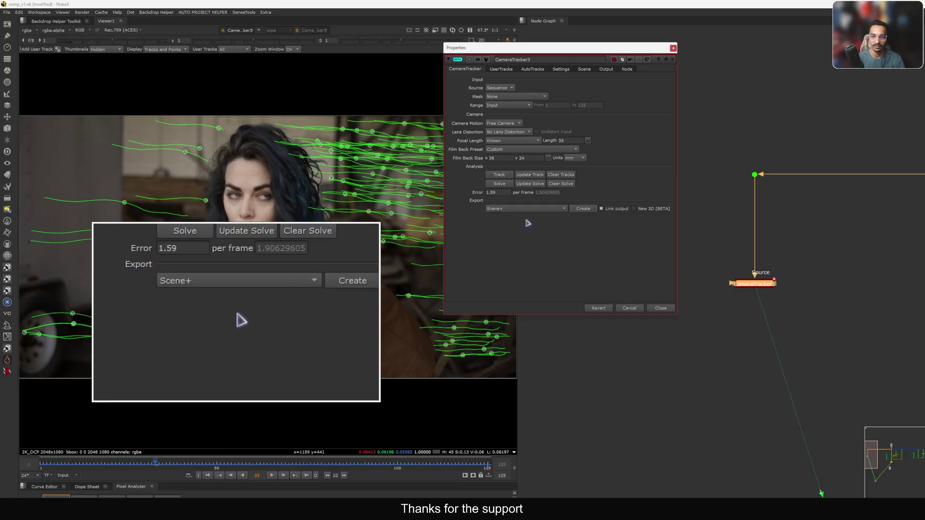
pyautogui.click(580, 211)
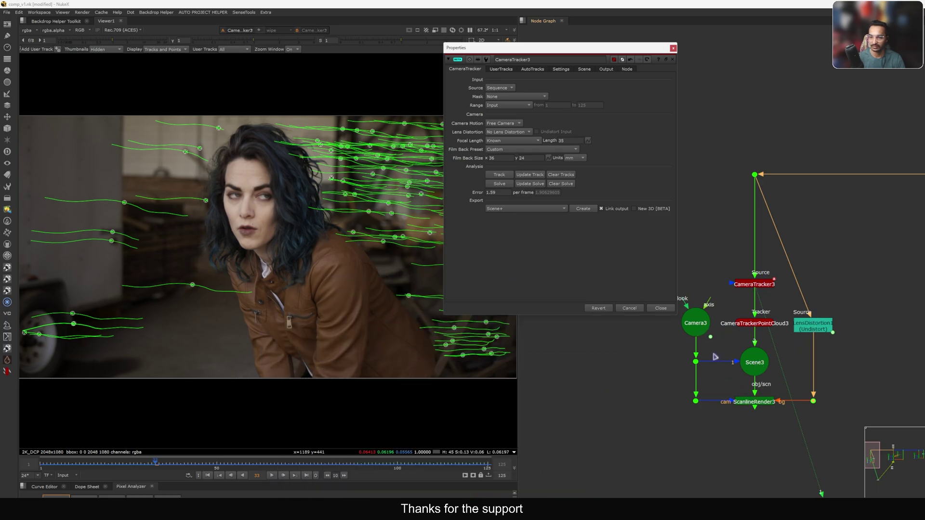
pyautogui.click(659, 309)
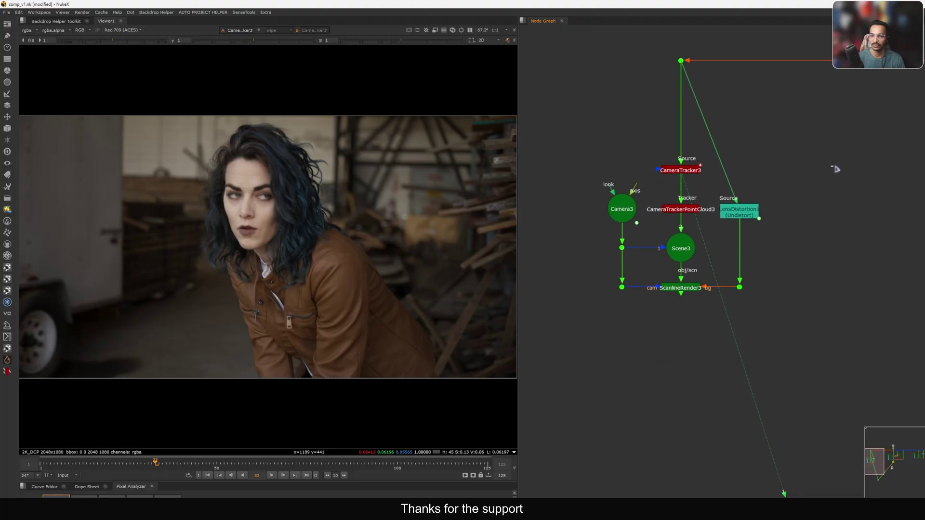
# Spread Camera3 and the LensDistortion branch away from the scene nodes and view the LensDistortion output.
pyautogui.moveTo(731, 237); pyautogui.dragTo(752, 230, button='middle')
pyautogui.keyDown('ctrl'); pyautogui.moveTo(644, 280); pyautogui.dragTo(628, 280); pyautogui.keyUp('ctrl')
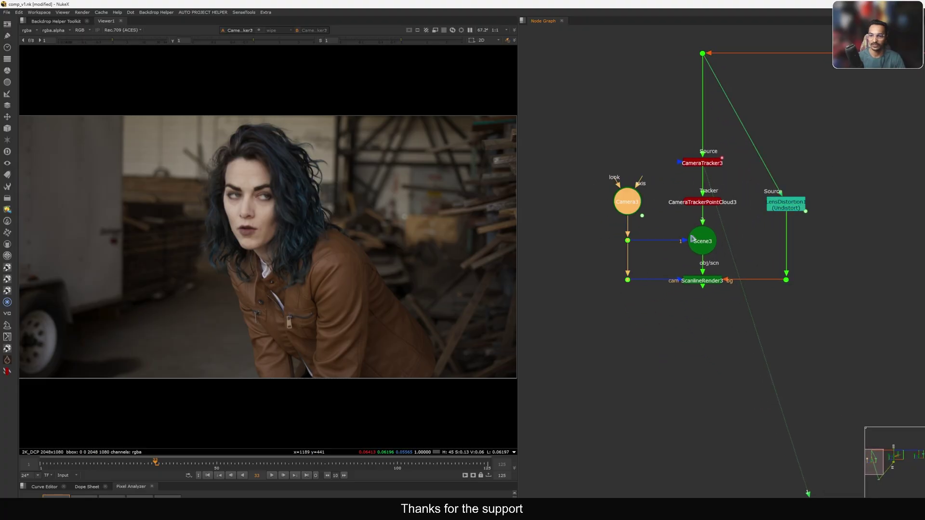
pyautogui.click(756, 226)
pyautogui.moveTo(756, 225); pyautogui.dragTo(722, 244, button='middle')
pyautogui.scroll(-1, 257, 264)
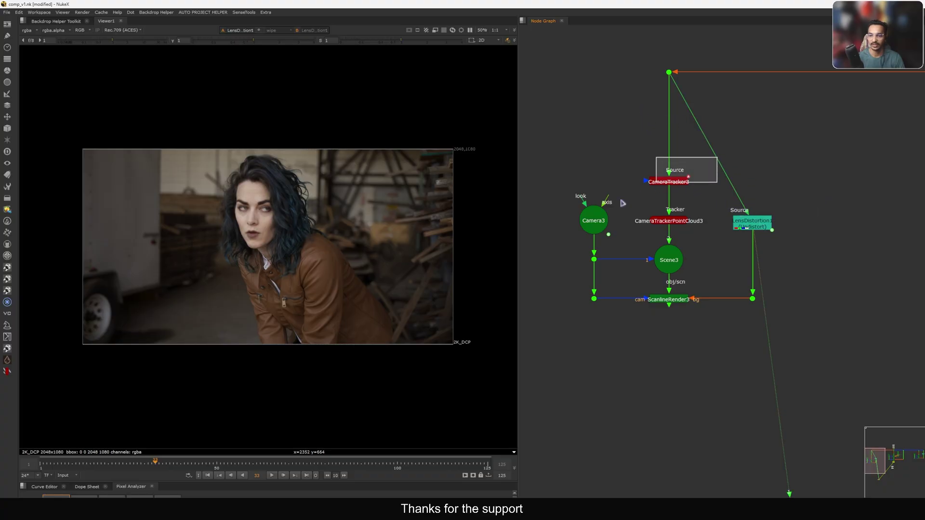
# Go over the source and tracker nodes and move CameraTrackerPointCloud3 up directly beneath CameraTracker3.
pyautogui.moveTo(623, 204); pyautogui.dragTo(622, 204)
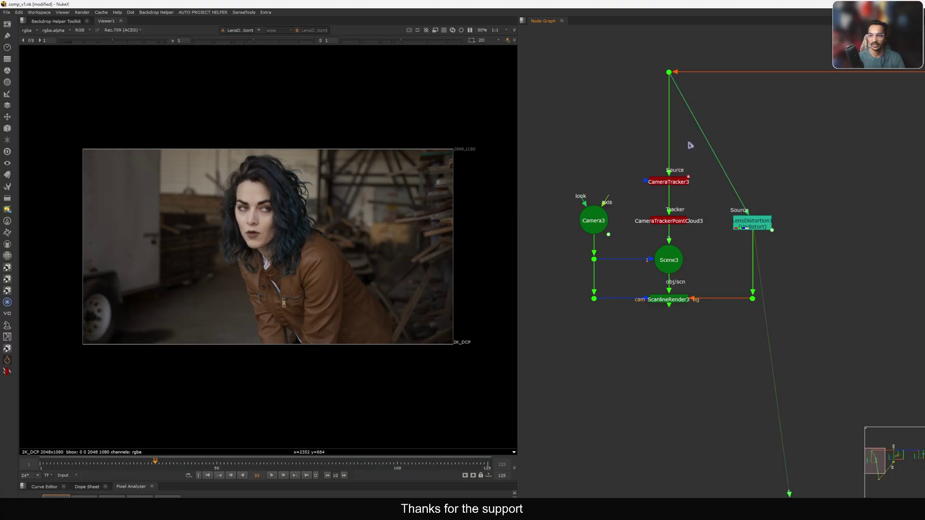
pyautogui.moveTo(618, 105); pyautogui.dragTo(718, 56)
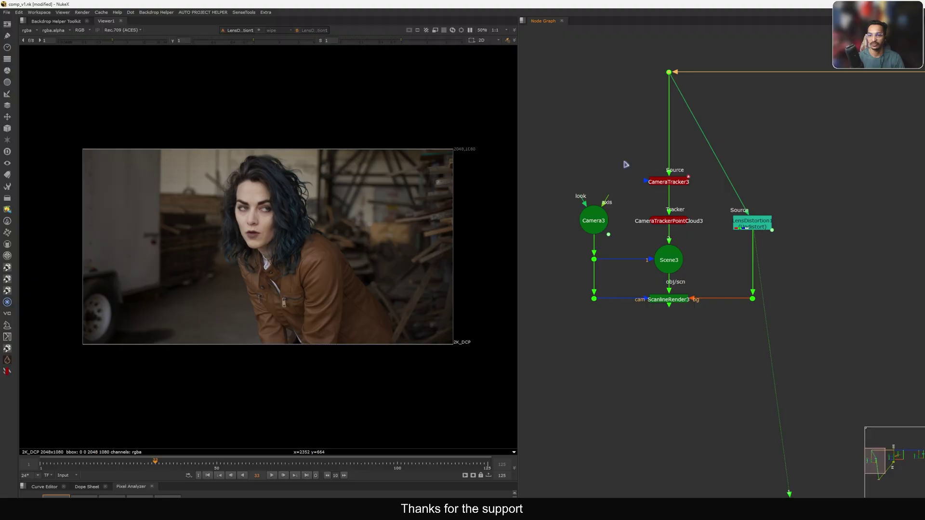
pyautogui.moveTo(619, 160); pyautogui.dragTo(714, 203)
pyautogui.moveTo(678, 220); pyautogui.dragTo(678, 216)
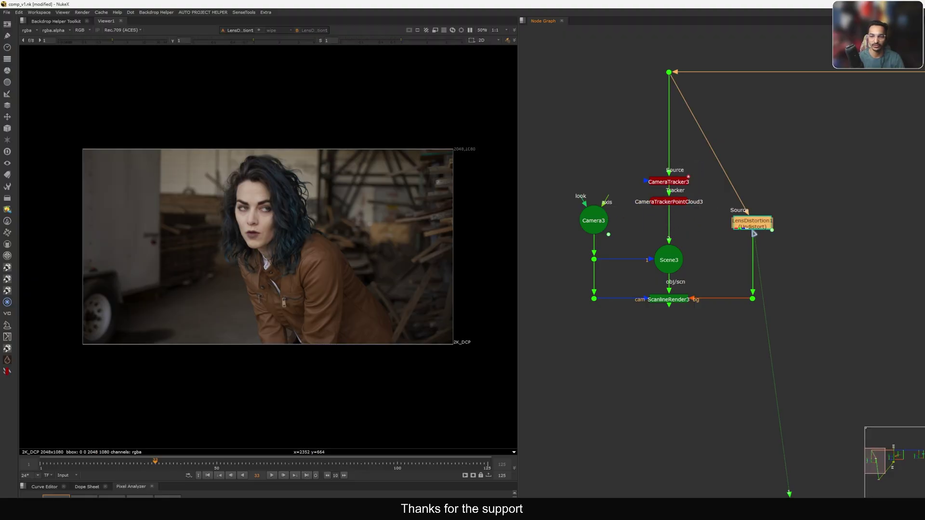
# Review the LensDistortion node's parameters, toggle it to compare, and shift it with its dot slightly away from the scene.
pyautogui.doubleClick(755, 233)
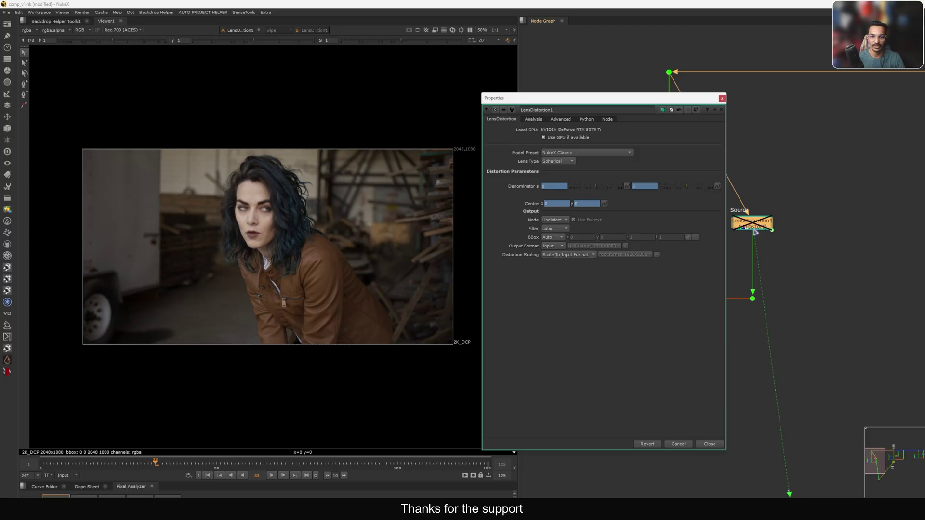
pyautogui.click(722, 99)
pyautogui.moveTo(804, 188)
pyautogui.mouseDown()
pyautogui.moveTo(690, 250)
pyautogui.moveTo(723, 307)
pyautogui.moveTo(652, 313)
pyautogui.moveTo(723, 281)
pyautogui.moveTo(717, 319)
pyautogui.mouseUp()
pyautogui.moveTo(754, 229); pyautogui.dragTo(755, 229)
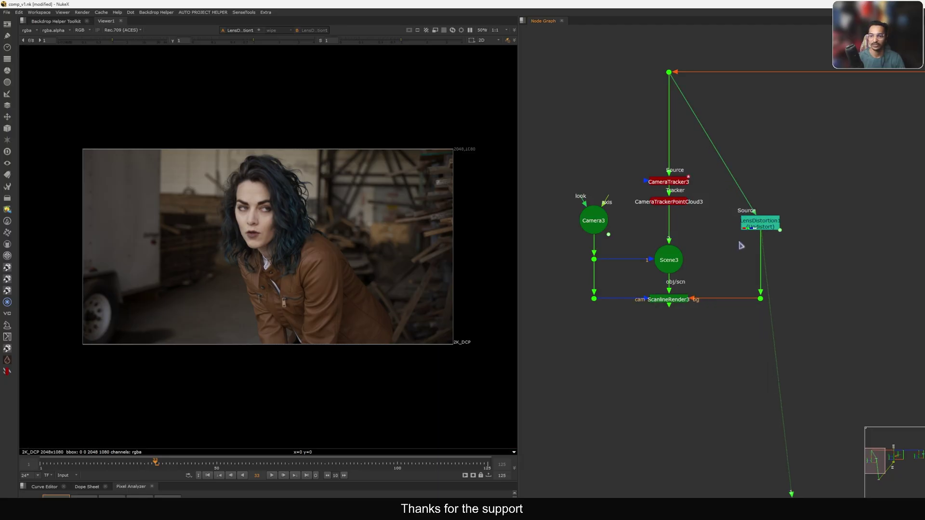
# View CameraTrackerPointCloud3 in the 3D viewer and examine the point cloud from different angles.
pyautogui.moveTo(673, 198); pyautogui.dragTo(725, 210, button='middle')
pyautogui.click(707, 207)
pyautogui.moveTo(727, 201); pyautogui.dragTo(726, 205)
pyautogui.press('1')
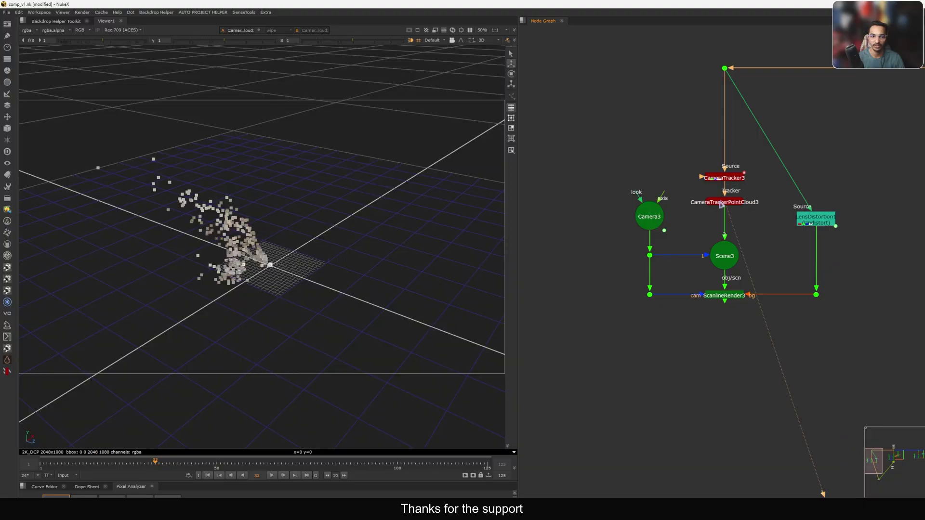
pyautogui.keyDown('ctrl'); pyautogui.moveTo(295, 263); pyautogui.dragTo(207, 244); pyautogui.keyUp('ctrl')
pyautogui.moveTo(735, 261); pyautogui.dragTo(759, 259, button='middle')
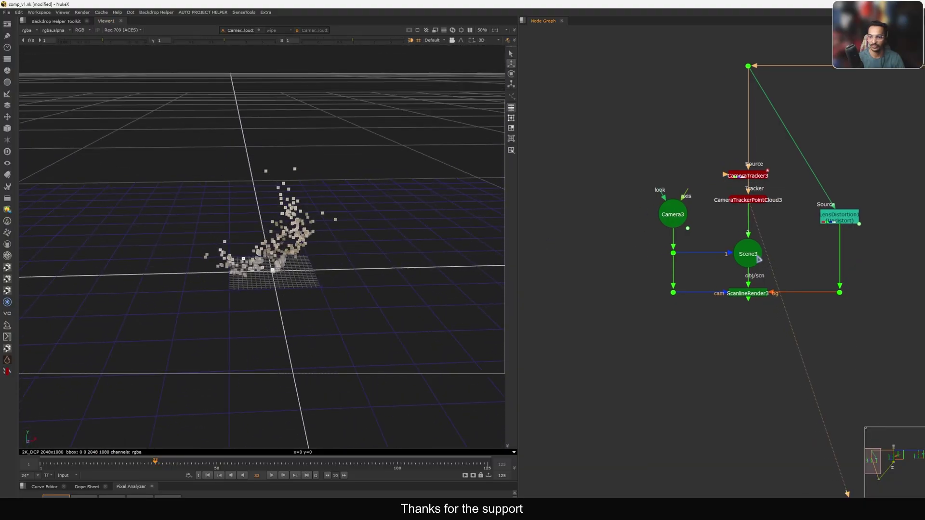
# View Scene3 in 3D and play it from the first frame to examine the camera's movement against the point cloud.
pyautogui.press('1')
pyautogui.click(742, 236)
pyautogui.keyDown('ctrl'); pyautogui.moveTo(332, 169); pyautogui.dragTo(298, 275); pyautogui.keyUp('ctrl')
pyautogui.scroll(5, 270, 207)
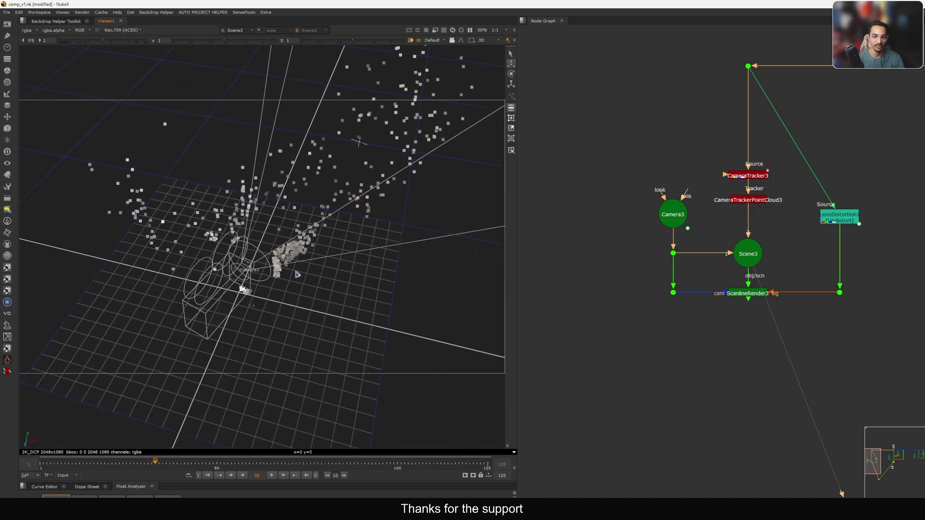
pyautogui.click(208, 477)
pyautogui.click(273, 477)
pyautogui.keyDown('ctrl'); pyautogui.moveTo(293, 264); pyautogui.dragTo(246, 207); pyautogui.keyUp('ctrl')
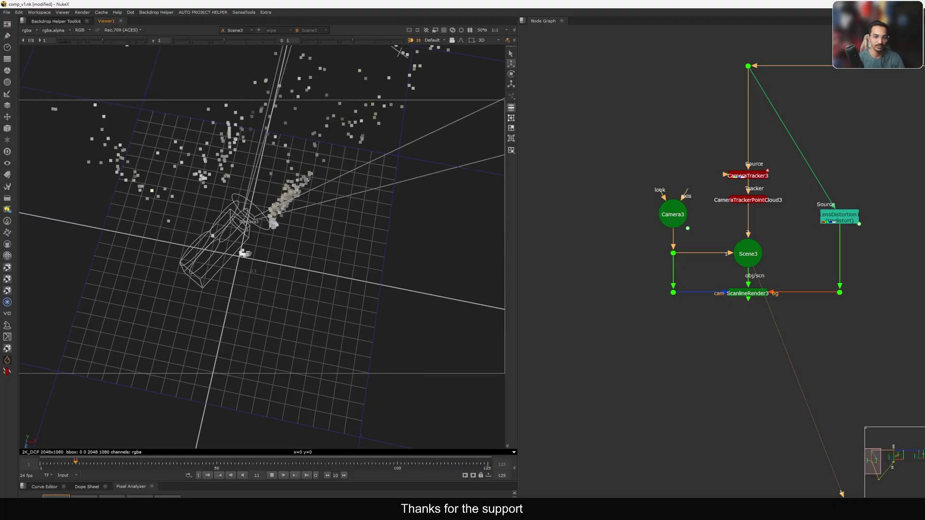
pyautogui.keyDown('ctrl'); pyautogui.moveTo(246, 207); pyautogui.dragTo(232, 308); pyautogui.keyUp('ctrl')
pyautogui.moveTo(297, 287)
pyautogui.keyDown('ctrl'); pyautogui.mouseDown()
pyautogui.moveTo(380, 258)
pyautogui.moveTo(344, 240)
pyautogui.moveTo(370, 246)
pyautogui.moveTo(285, 293)
pyautogui.moveTo(313, 289)
pyautogui.mouseUp(); pyautogui.keyUp('ctrl')
pyautogui.scroll(7, 341, 261)
pyautogui.scroll(-7, 370, 246)
# Add a Cube to Scene3 and inspect its size against the camera and point cloud.
pyautogui.press('Tab')
pyautogui.write('cu')
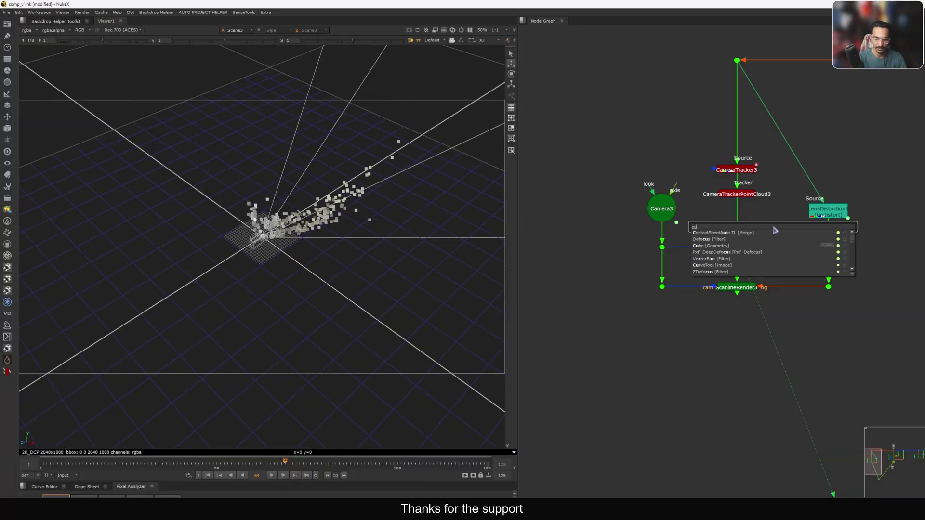
pyautogui.write('be')
pyautogui.press('Return')
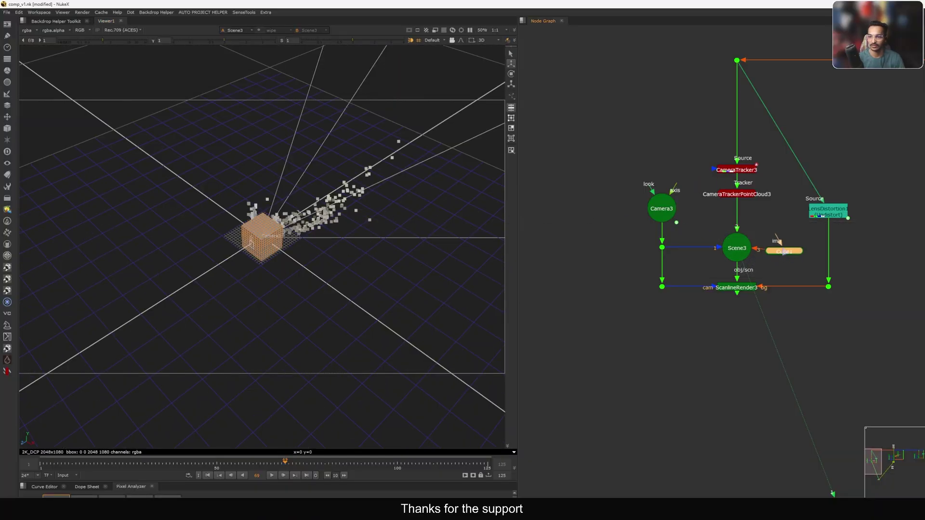
pyautogui.moveTo(259, 230)
pyautogui.keyDown('ctrl'); pyautogui.mouseDown()
pyautogui.moveTo(310, 236)
pyautogui.moveTo(249, 231)
pyautogui.mouseUp(); pyautogui.keyUp('ctrl')
pyautogui.scroll(6, 326, 226)
pyautogui.keyDown('ctrl'); pyautogui.moveTo(324, 225); pyautogui.dragTo(254, 234); pyautogui.keyUp('ctrl')
# Compare the source plate with Scene3's 3D view and delete the Cube.
pyautogui.click(737, 60)
pyautogui.press('1')
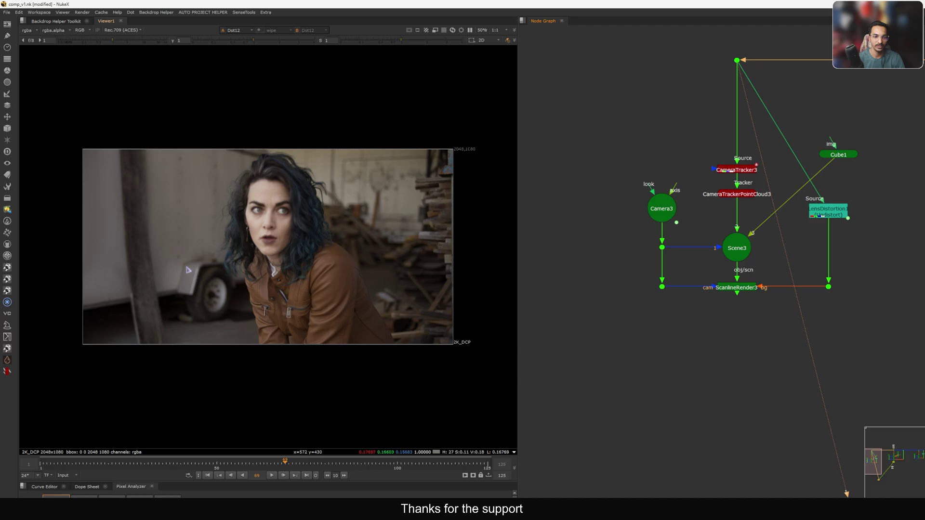
pyautogui.press('Tab')
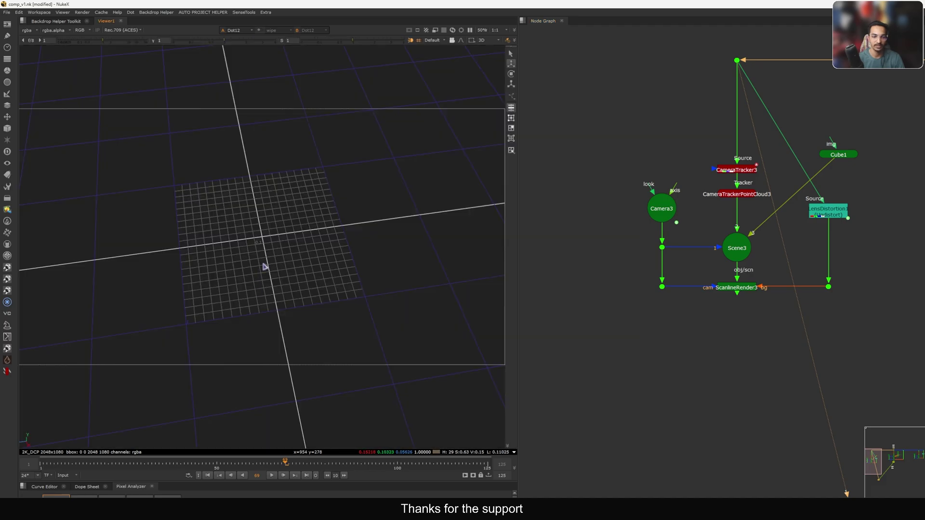
pyautogui.click(737, 254)
pyautogui.press('1')
pyautogui.keyDown('ctrl'); pyautogui.moveTo(256, 223); pyautogui.dragTo(190, 201); pyautogui.keyUp('ctrl')
pyautogui.press('Delete')
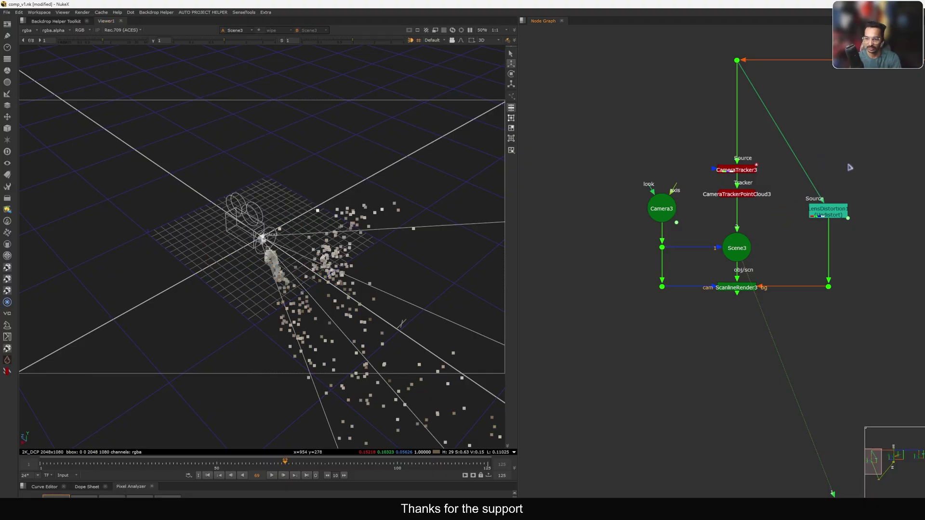
# Connect the TommyHuman.usd geometry of ReadGeo1 from the first tracking setup to Scene3.
pyautogui.scroll(-4, 745, 255)
pyautogui.moveTo(906, 234); pyautogui.dragTo(676, 223, button='middle')
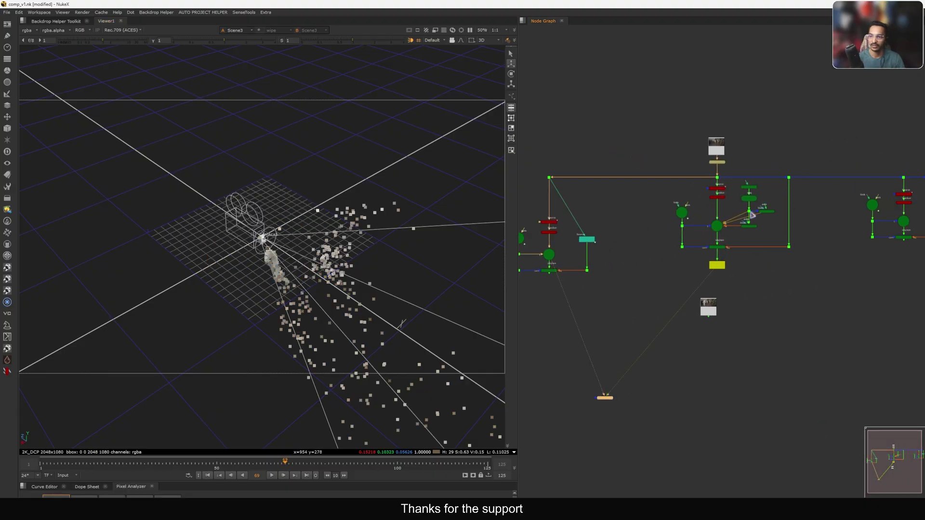
pyautogui.scroll(7, 750, 213)
pyautogui.moveTo(771, 216); pyautogui.dragTo(781, 228, button='middle')
pyautogui.moveTo(783, 199); pyautogui.dragTo(783, 187)
pyautogui.moveTo(867, 125); pyautogui.dragTo(725, 204)
pyautogui.click(725, 205)
pyautogui.scroll(-6, 751, 193)
pyautogui.moveTo(694, 211); pyautogui.dragTo(874, 215, button='middle')
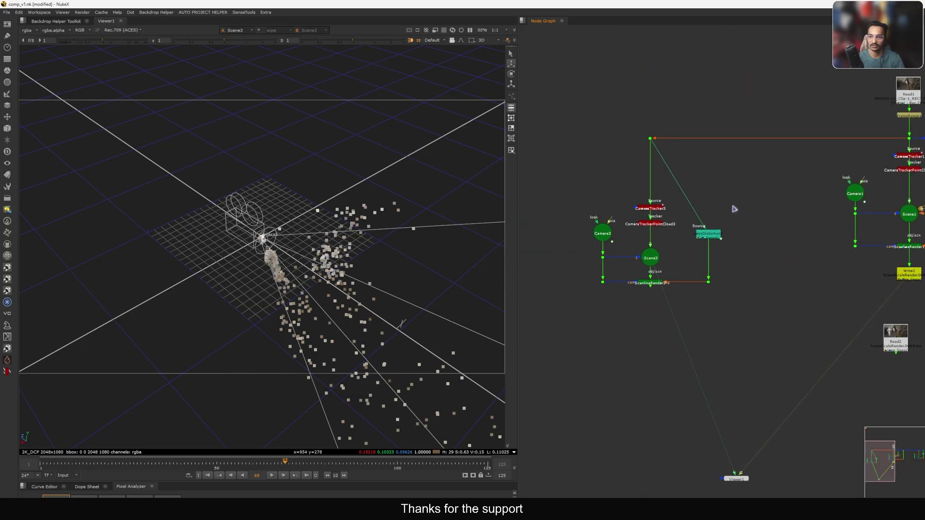
pyautogui.scroll(3, 733, 207)
pyautogui.moveTo(722, 216); pyautogui.dragTo(752, 185, button='middle')
pyautogui.moveTo(767, 191); pyautogui.dragTo(695, 223)
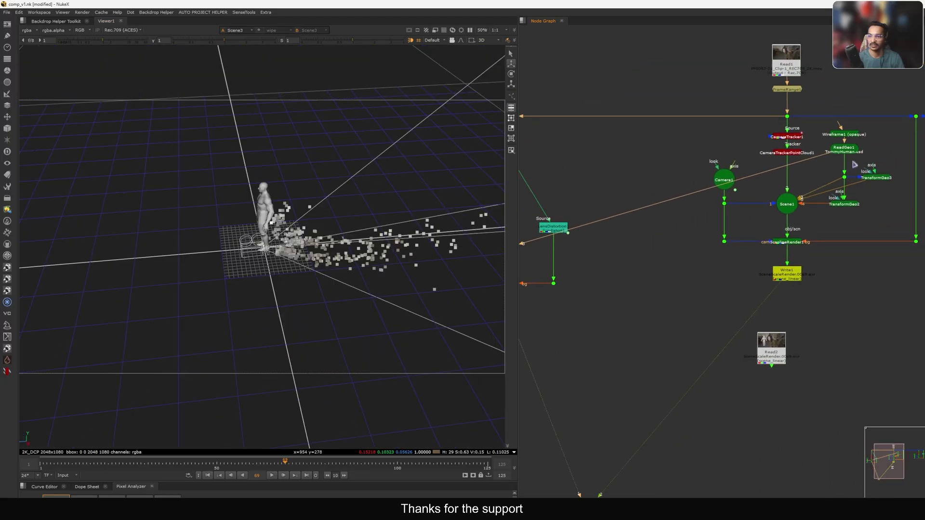
# Move Wireframe1 and ReadGeo1 beside Scene3, toggling the link to compare the scene with and without the human.
pyautogui.moveTo(837, 159); pyautogui.dragTo(745, 174)
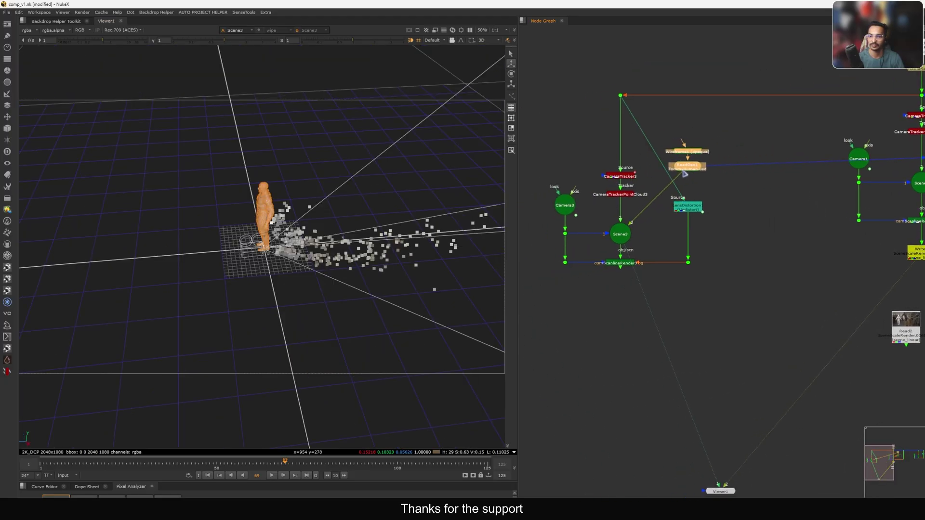
pyautogui.moveTo(685, 173); pyautogui.dragTo(695, 172)
pyautogui.moveTo(645, 199); pyautogui.dragTo(683, 186, button='middle')
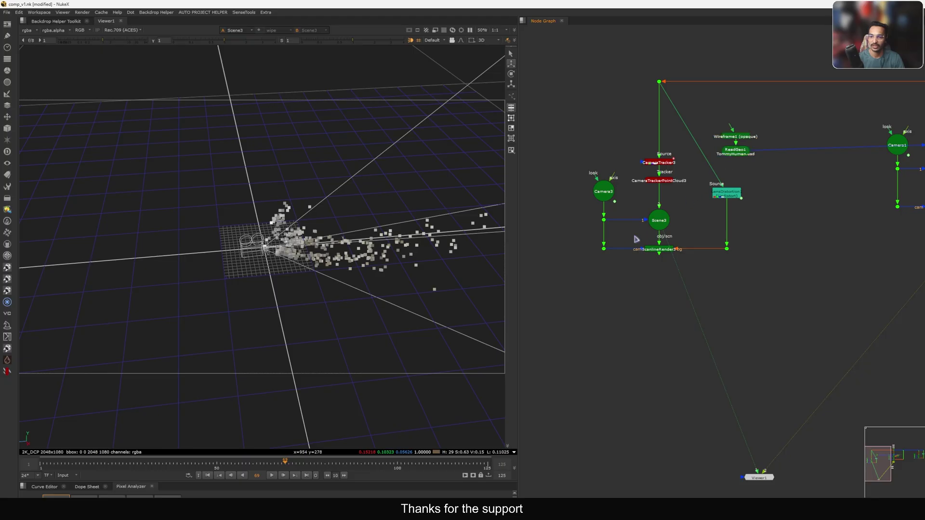
pyautogui.scroll(2, 662, 229)
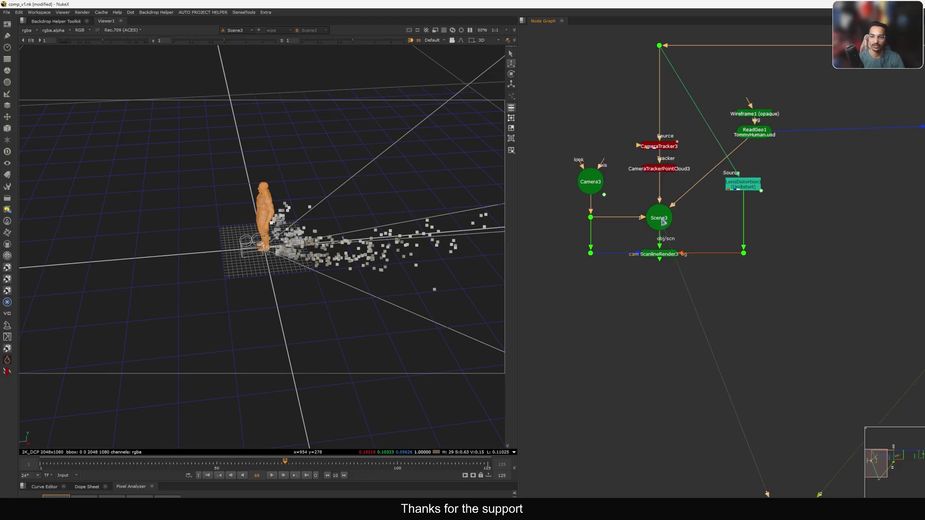
# Inspect the human model's scale against the camera and point cloud from several angles in 3D.
pyautogui.keyDown('ctrl'); pyautogui.moveTo(343, 238); pyautogui.dragTo(390, 218); pyautogui.keyUp('ctrl')
pyautogui.scroll(4, 384, 229)
pyautogui.click(367, 149)
pyautogui.keyDown('ctrl'); pyautogui.moveTo(368, 149); pyautogui.dragTo(334, 211); pyautogui.keyUp('ctrl')
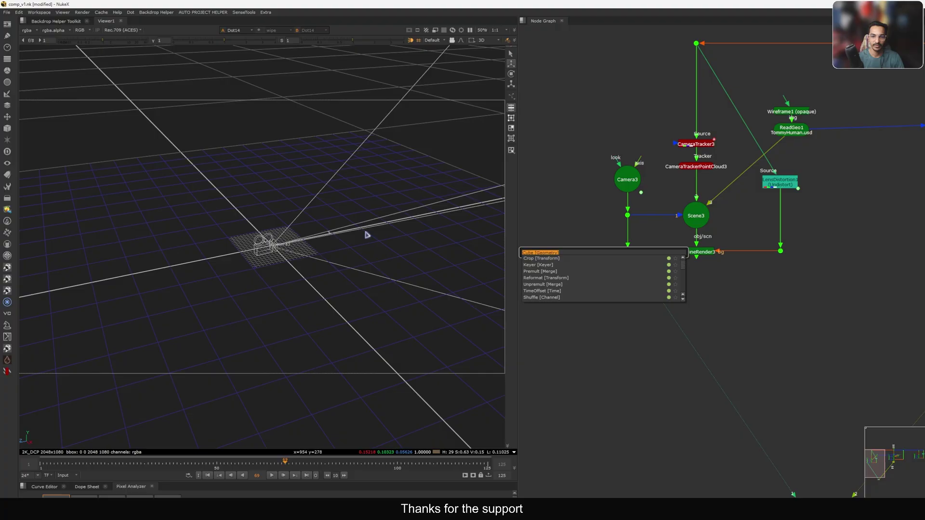
pyautogui.press('Return')
pyautogui.click(756, 184)
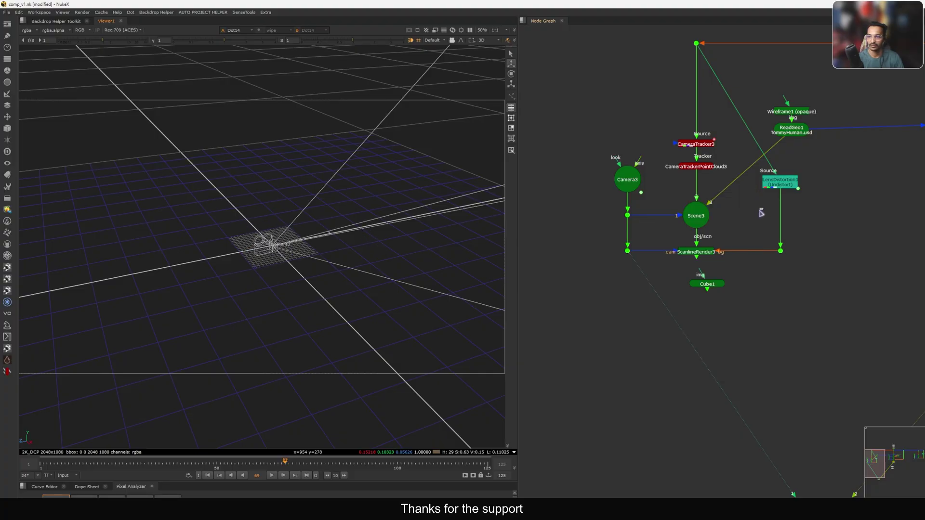
pyautogui.moveTo(743, 243); pyautogui.dragTo(655, 288)
# View the ScanlineRender3 output in 2D without the human geometry and set CameraTrackerPointCloud3's point size to 2.
pyautogui.press('1')
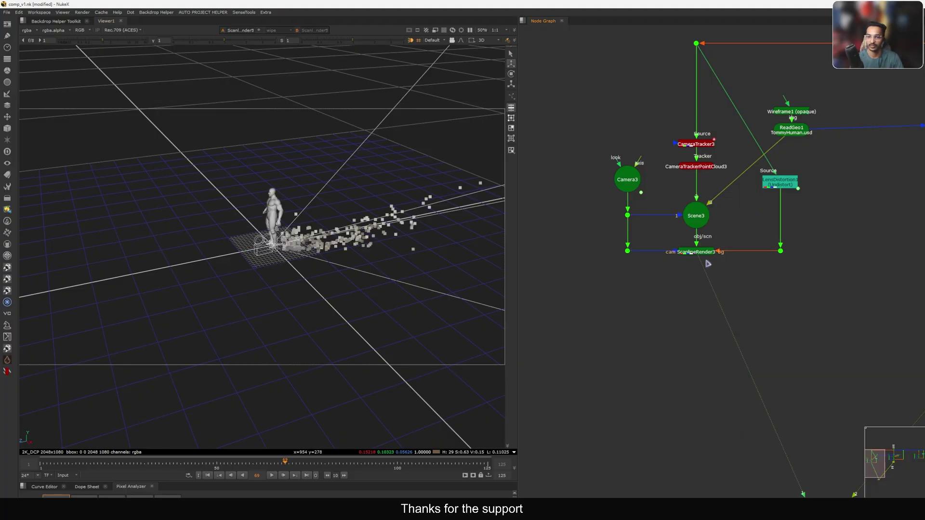
pyautogui.press('Tab')
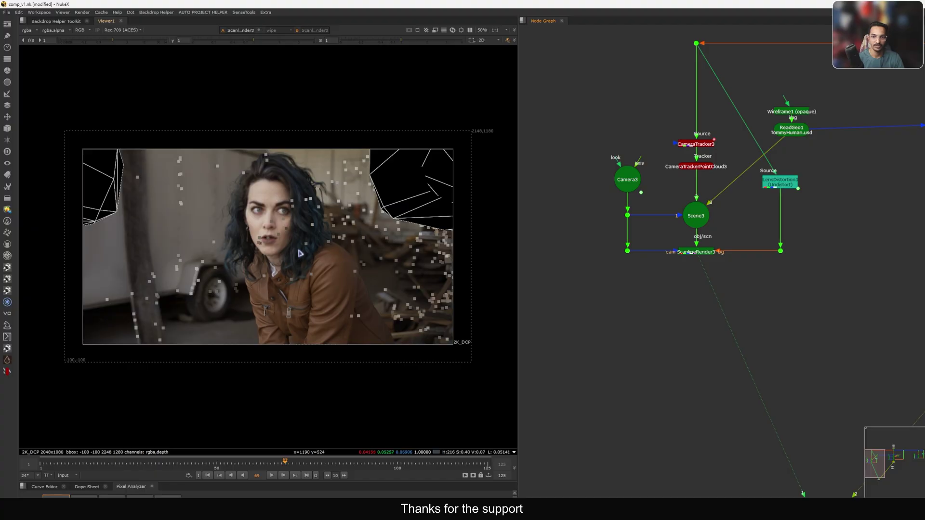
pyautogui.doubleClick(704, 168)
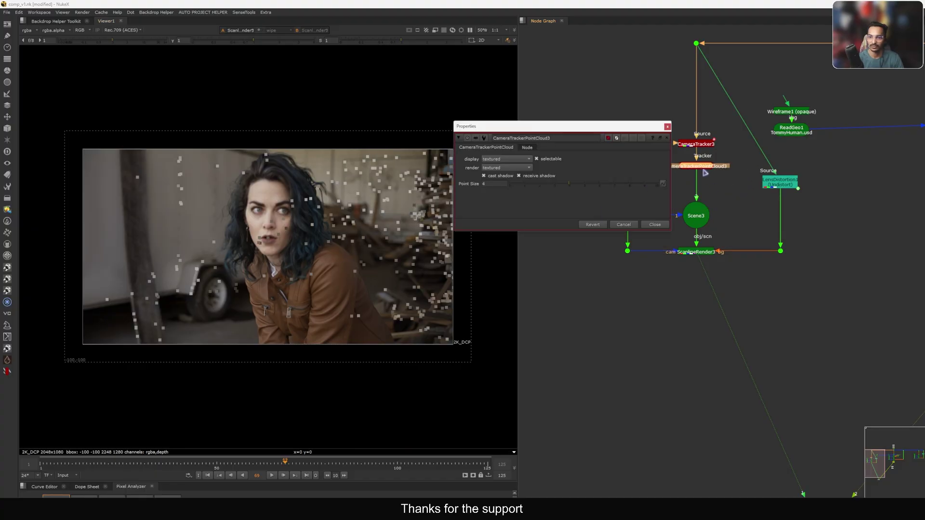
pyautogui.click(656, 225)
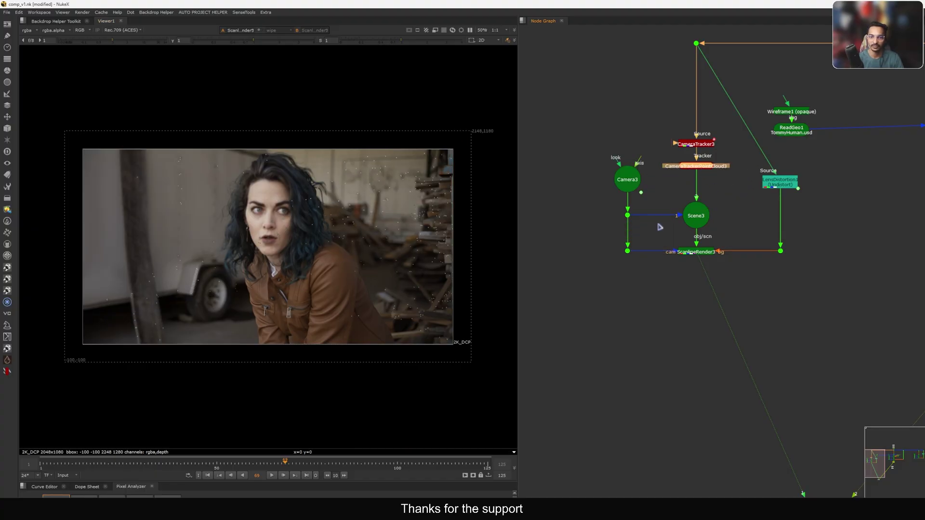
# Fine-tune the point cloud's point size and play the render to check how well the points stick to the footage.
pyautogui.doubleClick(705, 165)
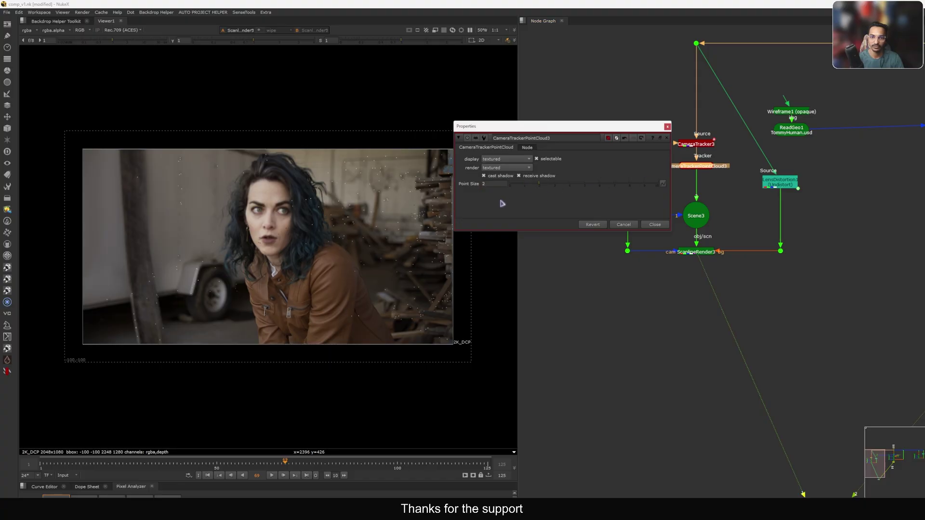
pyautogui.scroll(2, 350, 260)
pyautogui.click(655, 225)
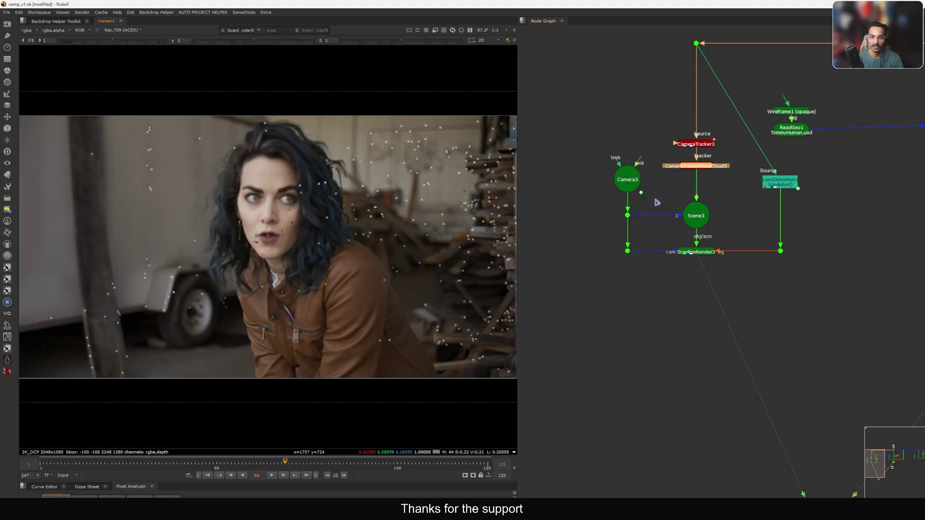
pyautogui.press('l')
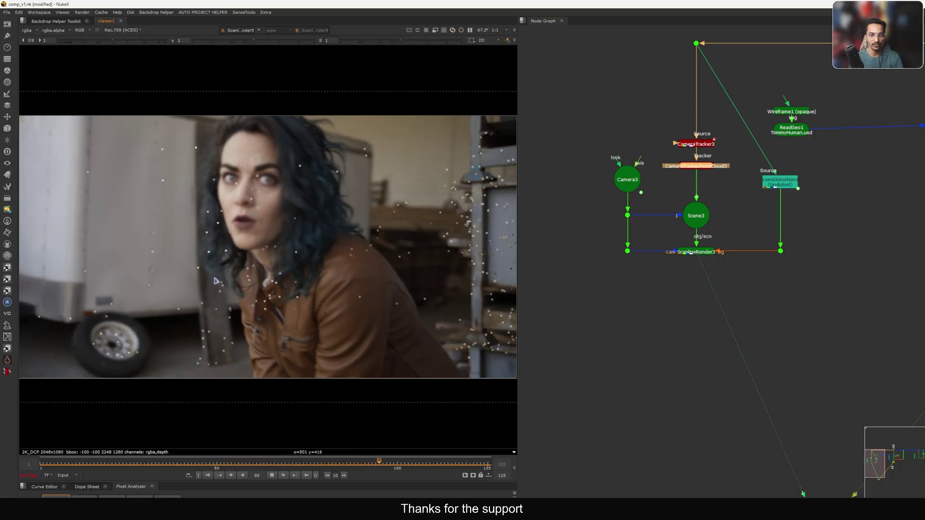
# Stop the playback, view CameraTracker3 and open its Scene settings.
pyautogui.click(215, 465)
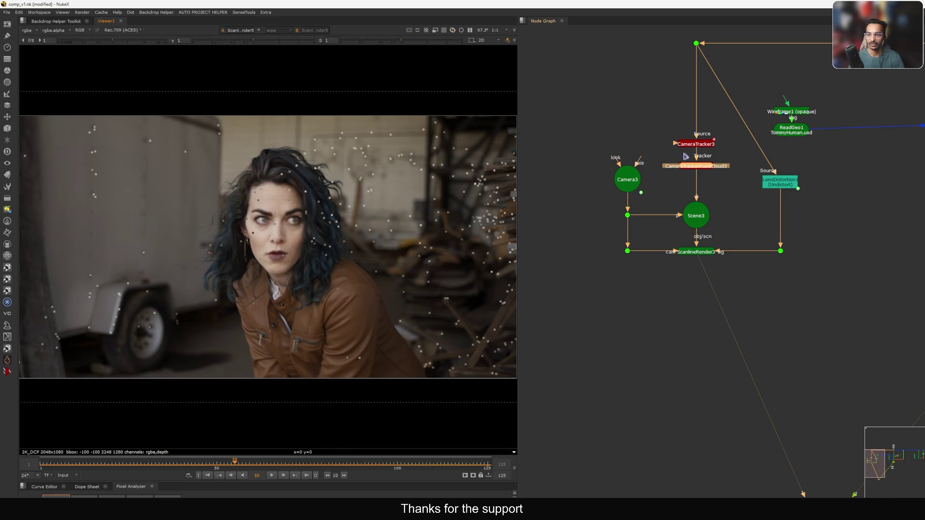
pyautogui.scroll(3, 686, 156)
pyautogui.click(728, 163)
pyautogui.press('1')
pyautogui.doubleClick(723, 156)
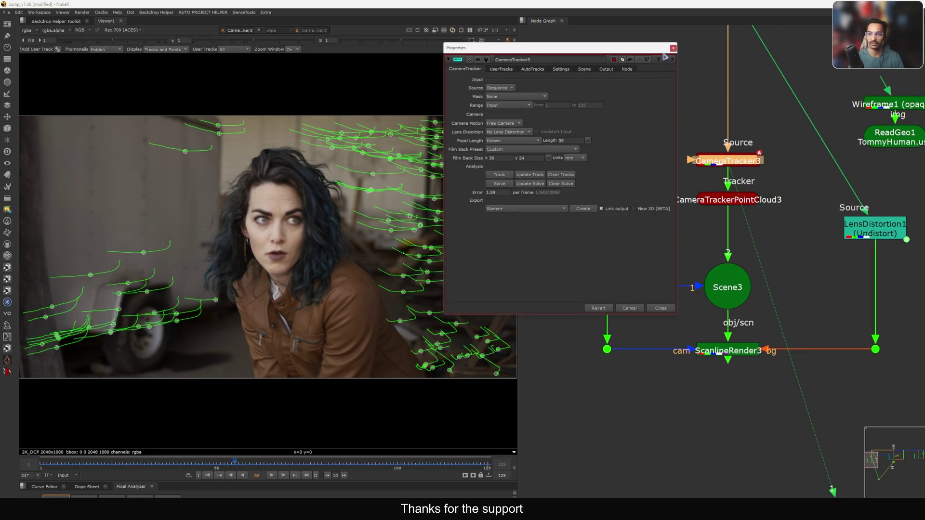
pyautogui.click(672, 59)
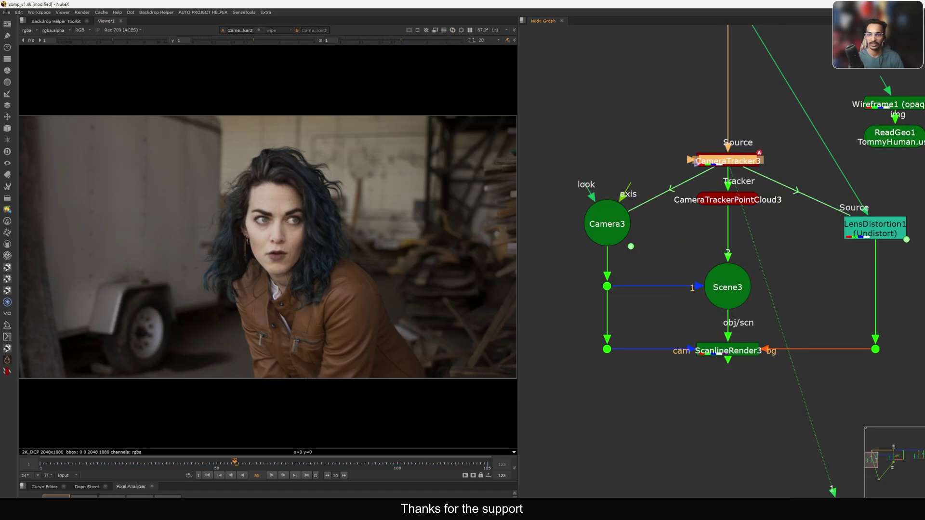
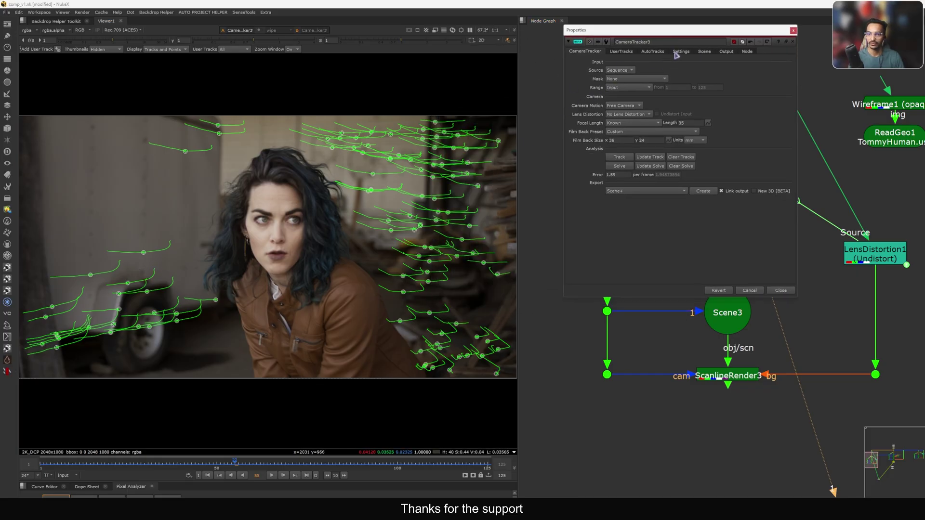
pyautogui.click(692, 49)
pyautogui.click(716, 49)
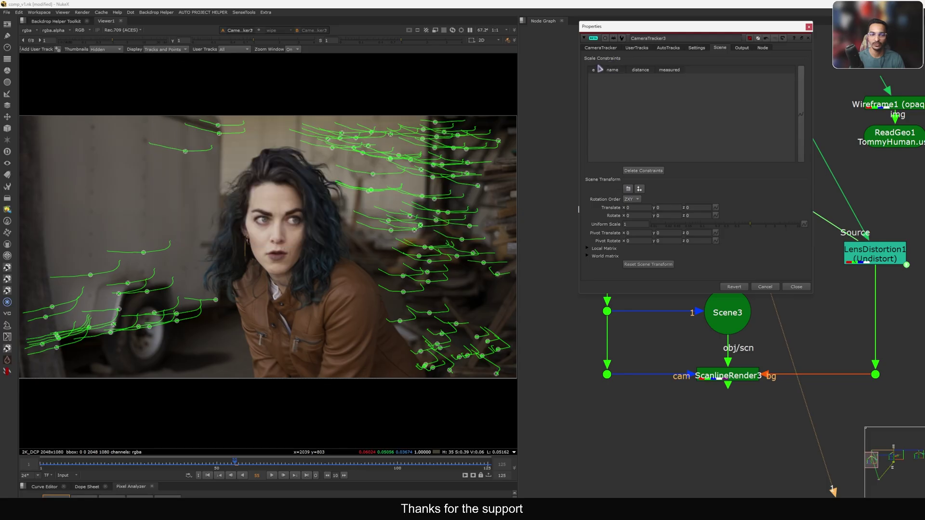
# Review the tracks at frame 70, and examine how the ReadGeo1 human stands relative to the 3D grid and point cloud.
pyautogui.moveTo(235, 464); pyautogui.dragTo(288, 466)
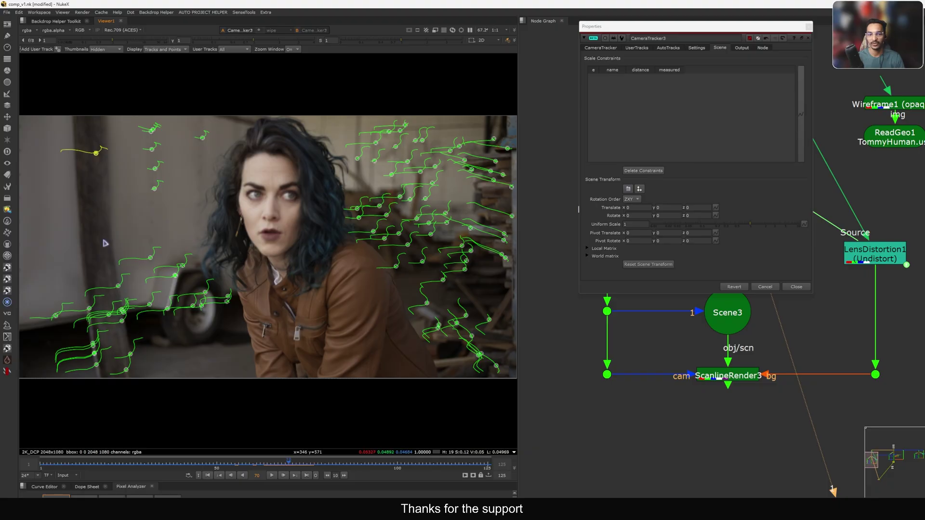
pyautogui.moveTo(696, 29); pyautogui.dragTo(596, 57)
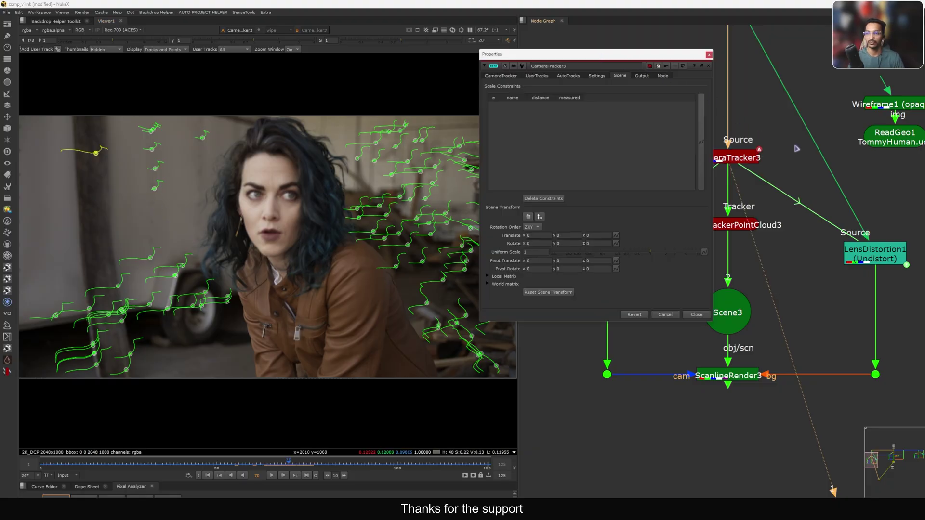
pyautogui.moveTo(841, 151); pyautogui.dragTo(752, 186, button='middle')
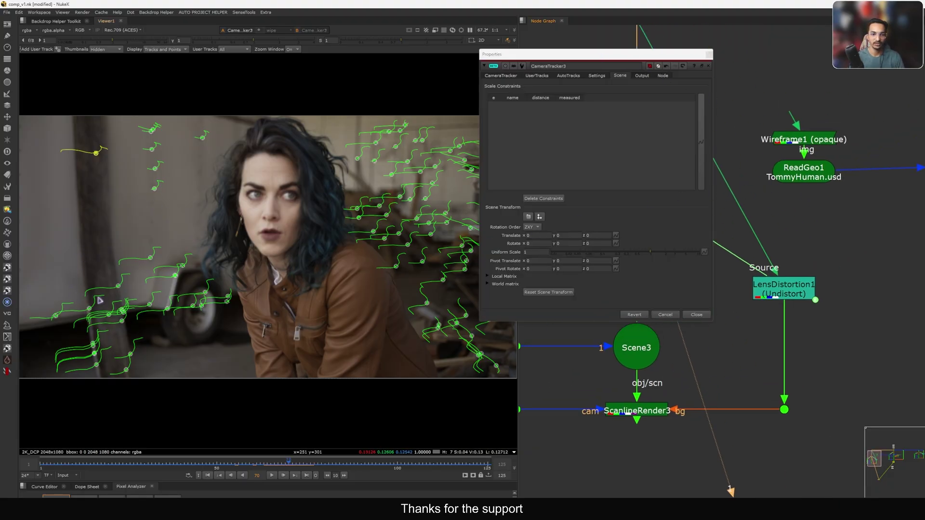
pyautogui.click(812, 182)
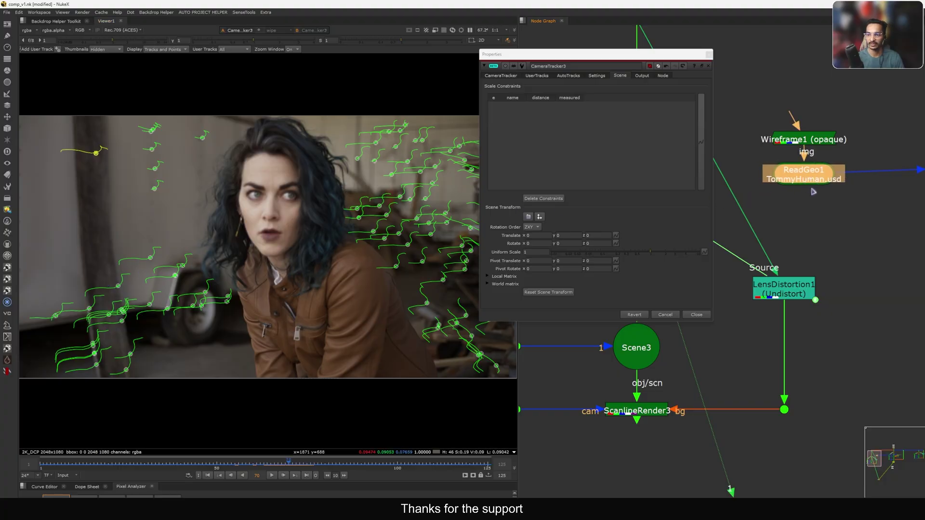
pyautogui.press('1')
pyautogui.click(265, 265)
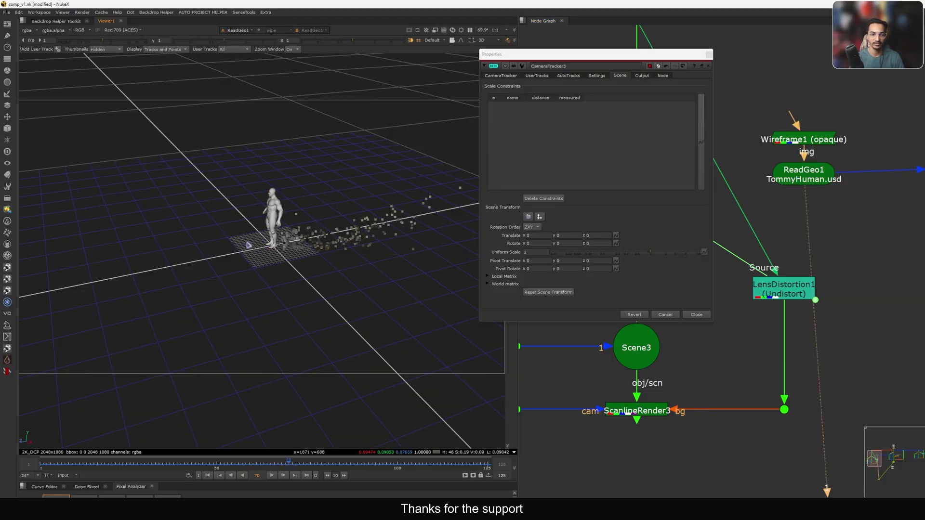
pyautogui.keyDown('ctrl'); pyautogui.moveTo(250, 246); pyautogui.dragTo(308, 232); pyautogui.keyUp('ctrl')
pyautogui.scroll(5, 308, 233)
# In CameraTracker3 at frame 81, set the ground plane to the selected tracks at the base of the wooden post.
pyautogui.moveTo(718, 283); pyautogui.dragTo(865, 236, button='middle')
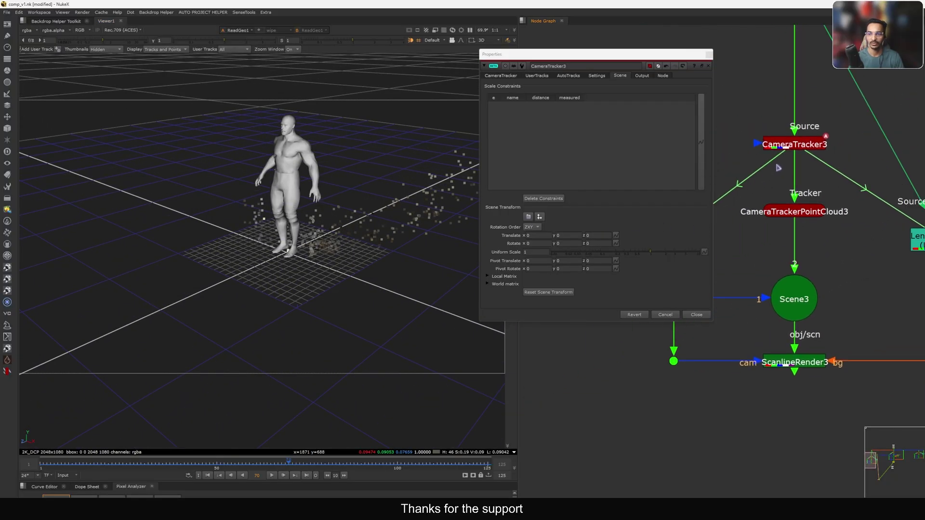
pyautogui.click(795, 146)
pyautogui.press('1')
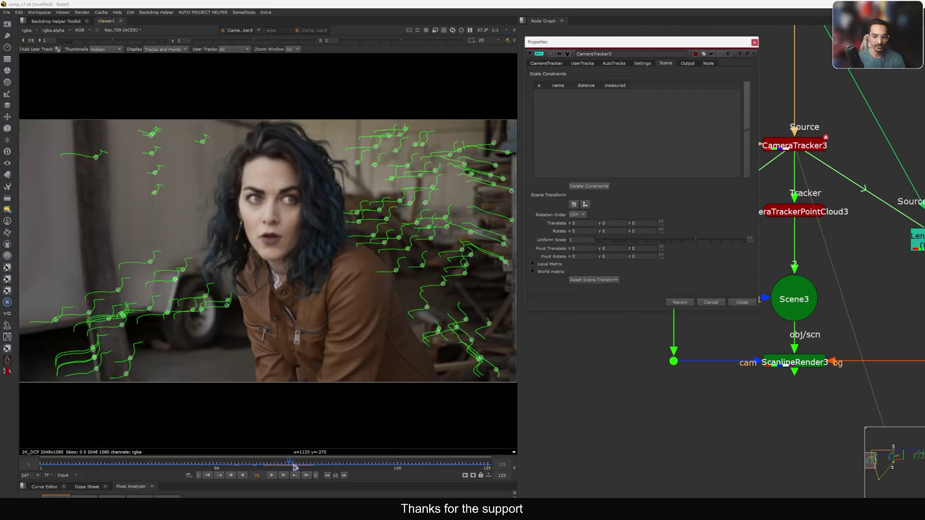
pyautogui.moveTo(292, 465); pyautogui.dragTo(363, 462)
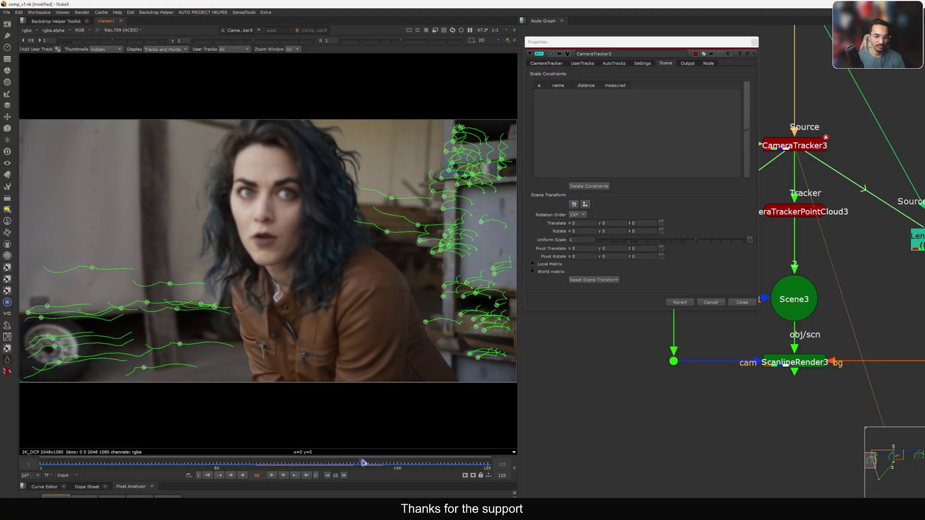
pyautogui.moveTo(216, 357); pyautogui.dragTo(271, 340, button='middle')
pyautogui.scroll(4, 277, 353)
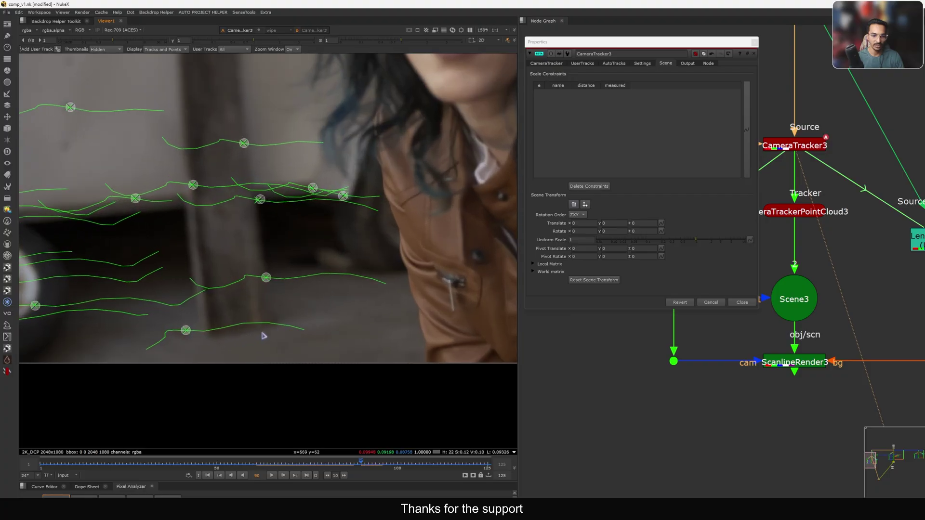
pyautogui.moveTo(360, 469); pyautogui.dragTo(329, 470)
pyautogui.moveTo(201, 349); pyautogui.dragTo(235, 325, button='middle')
pyautogui.scroll(2, 244, 322)
pyautogui.scroll(-1, 252, 320)
pyautogui.rightClick(229, 322)
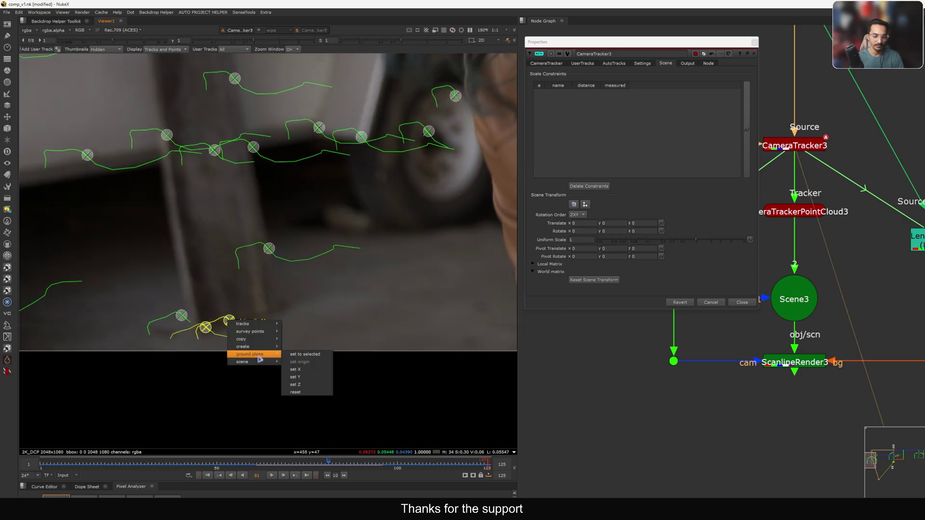
pyautogui.moveTo(247, 329)
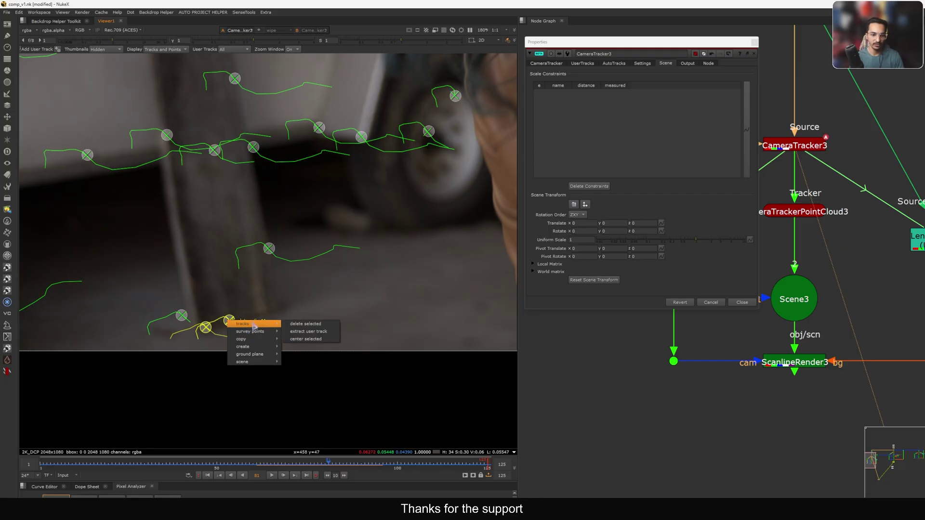
pyautogui.moveTo(260, 348)
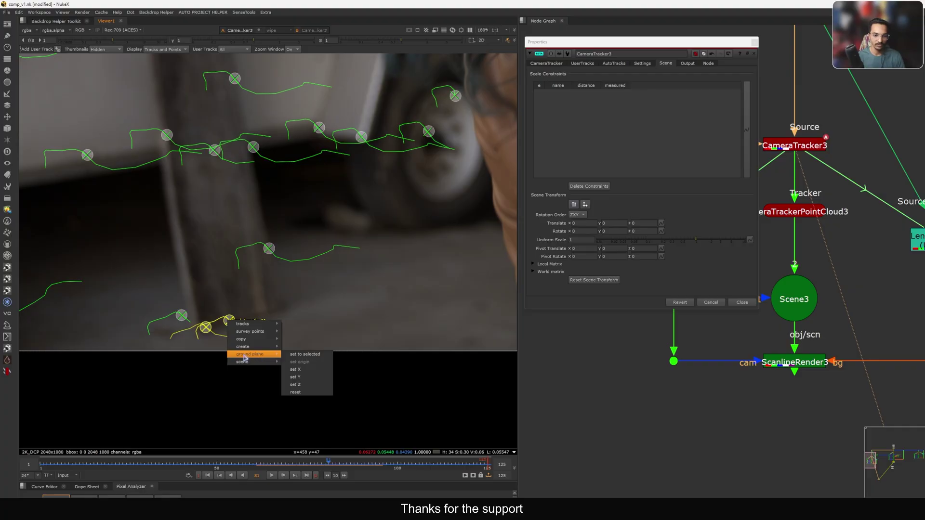
pyautogui.click(311, 355)
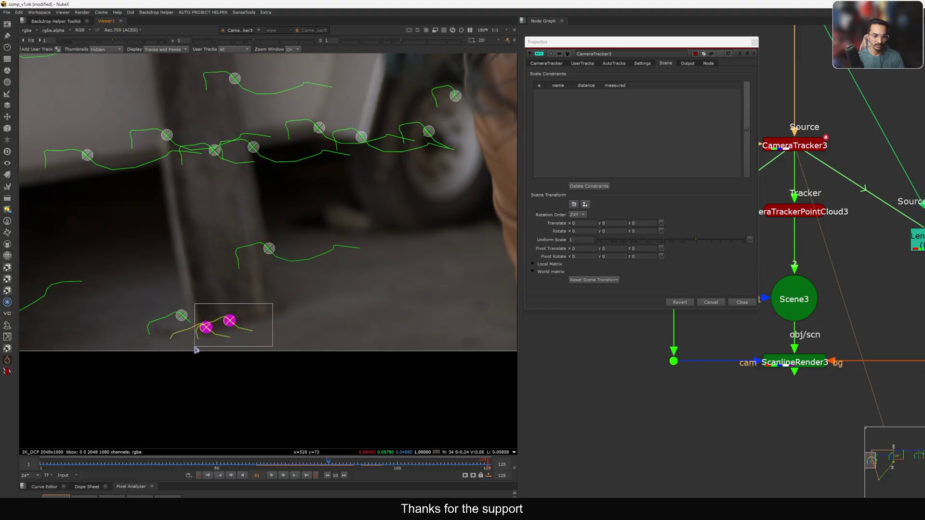
# Reapply the ground plane to the two tracks at the post's base and check the alignment in 3D.
pyautogui.moveTo(195, 347); pyautogui.dragTo(195, 348)
pyautogui.rightClick(227, 319)
pyautogui.moveTo(253, 355)
pyautogui.click(314, 353)
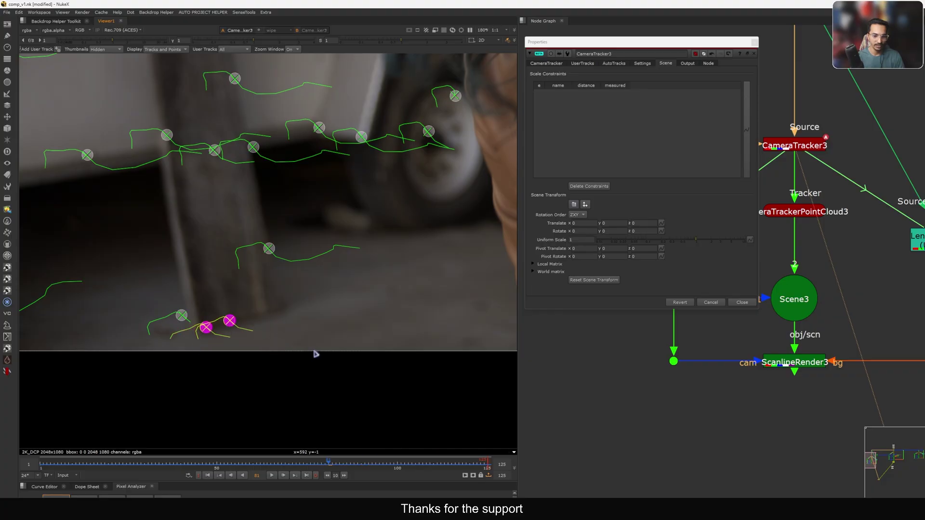
pyautogui.press('`')
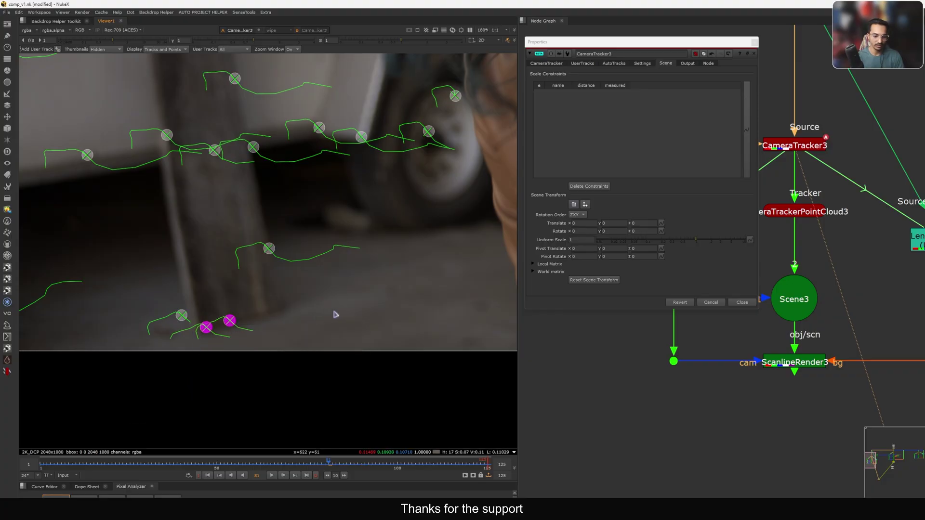
pyautogui.press('Tab')
pyautogui.keyDown('ctrl'); pyautogui.moveTo(311, 267); pyautogui.dragTo(229, 241); pyautogui.keyUp('ctrl')
pyautogui.press('Tab')
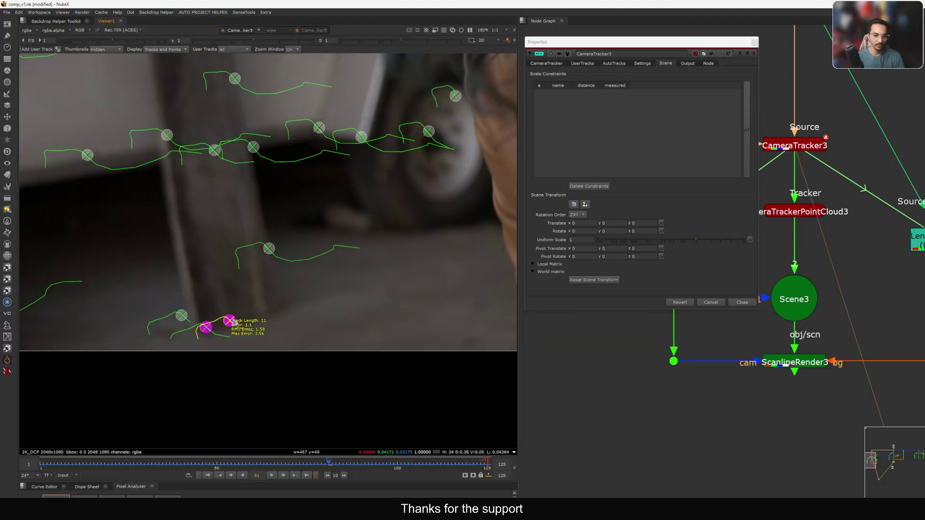
# Set the ground plane origin at the track by the post's base and inspect the point cloud against the 3D grid.
pyautogui.rightClick(235, 322)
pyautogui.moveTo(254, 347)
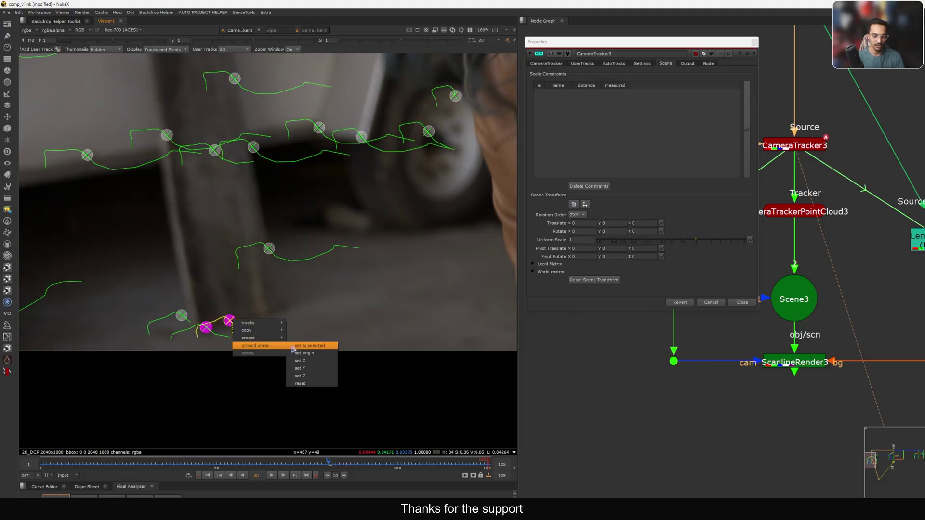
pyautogui.click(307, 356)
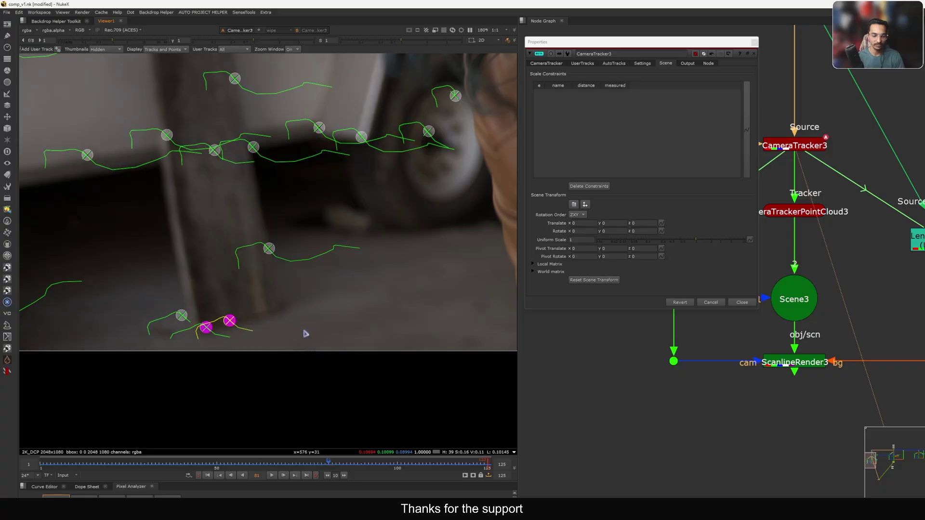
pyautogui.press('Tab')
pyautogui.keyDown('ctrl'); pyautogui.moveTo(282, 278); pyautogui.dragTo(334, 300); pyautogui.keyUp('ctrl')
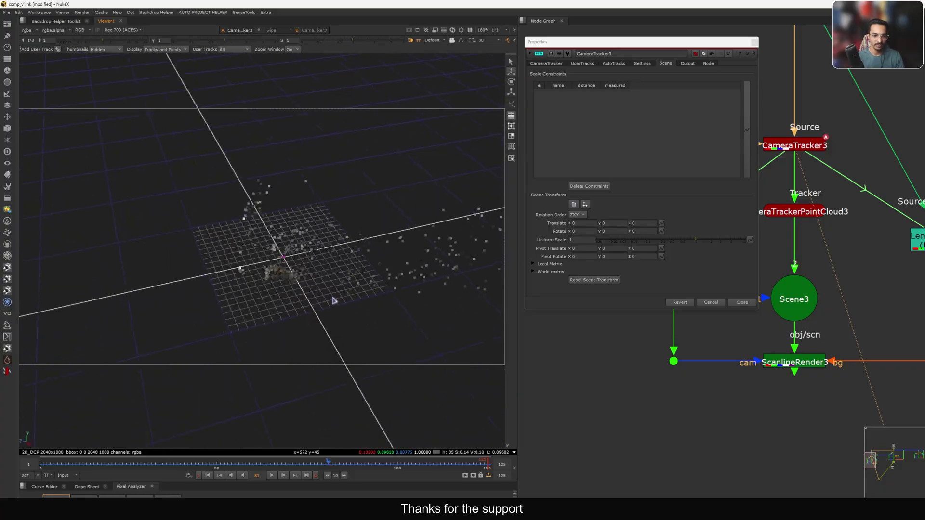
pyautogui.keyDown('ctrl'); pyautogui.moveTo(300, 261); pyautogui.dragTo(345, 209); pyautogui.keyUp('ctrl')
pyautogui.scroll(3, 283, 277)
pyautogui.press('`')
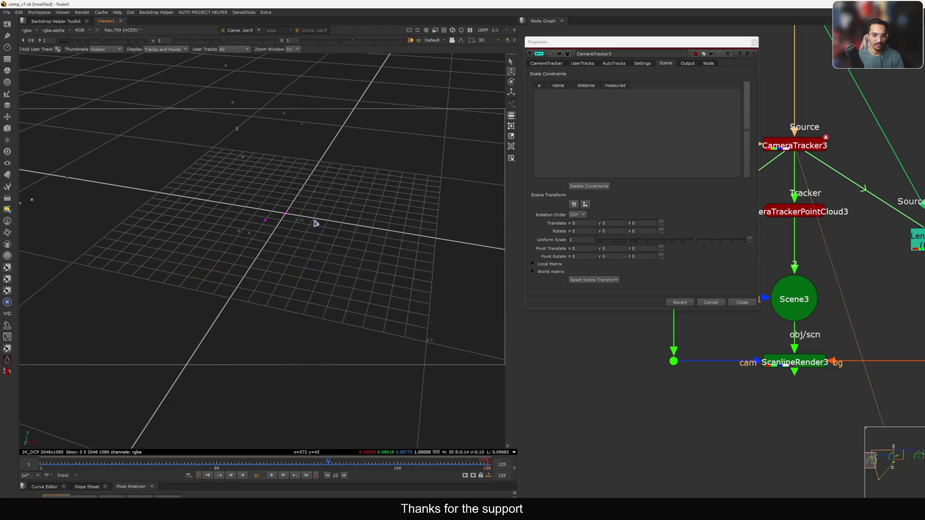
pyautogui.press('Tab')
# Close CameraTracker3's properties and add a ModelBuilder node below ScanlineRender3.
pyautogui.moveTo(351, 281); pyautogui.dragTo(241, 292, button='middle')
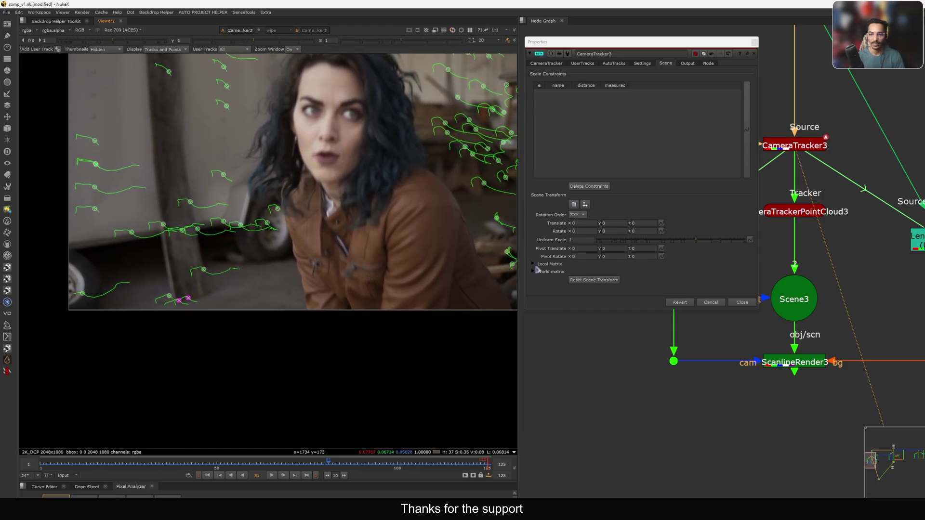
pyautogui.click(739, 305)
pyautogui.moveTo(736, 312); pyautogui.dragTo(610, 242, button='middle')
pyautogui.moveTo(729, 362); pyautogui.dragTo(699, 340, button='middle')
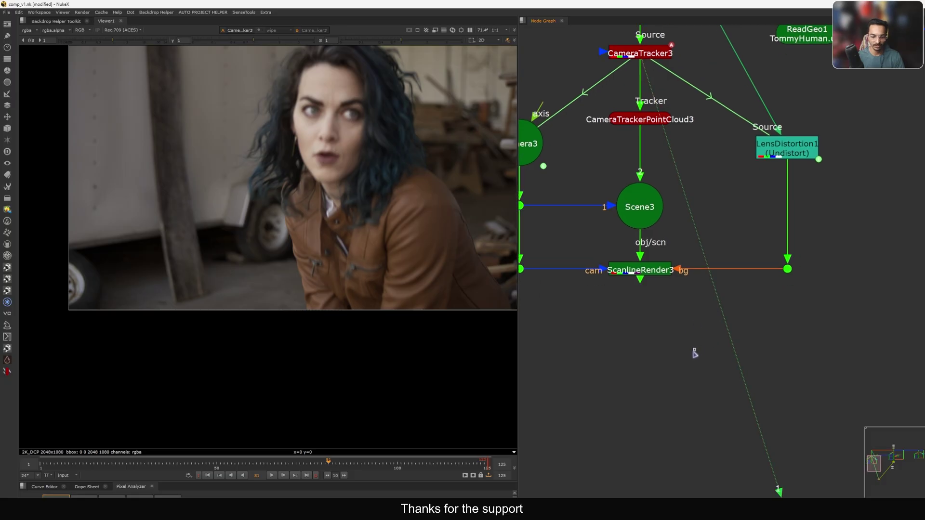
pyautogui.press('Tab')
pyautogui.write('model')
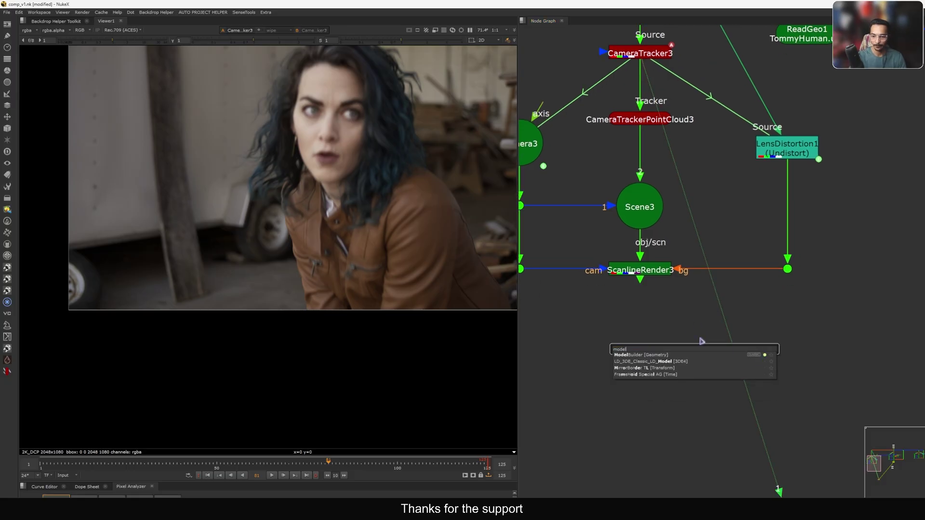
pyautogui.press('Return')
pyautogui.moveTo(648, 285); pyautogui.dragTo(628, 274, button='middle')
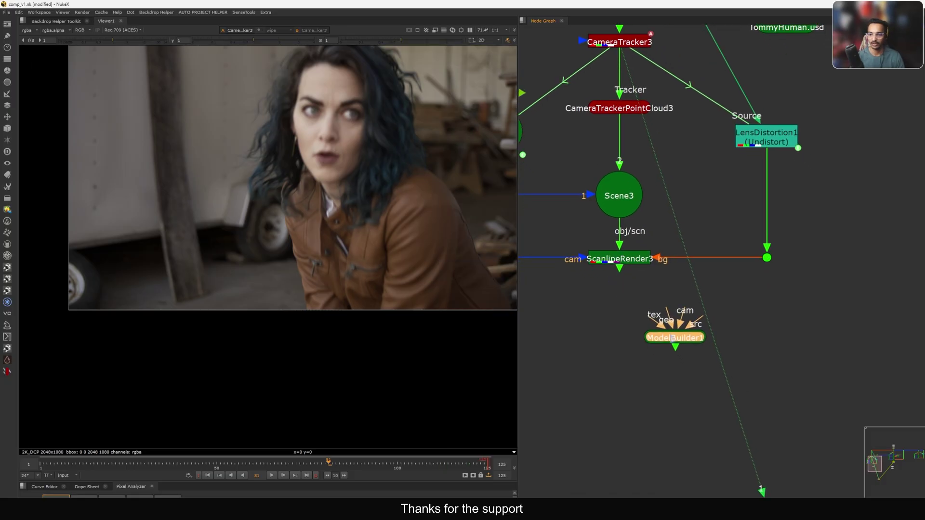
# Move the ModelBuilder node aside, connecting its cam input to Camera3 and its src input to the source footage.
pyautogui.moveTo(678, 339); pyautogui.dragTo(792, 319)
pyautogui.moveTo(800, 292); pyautogui.dragTo(894, 286, button='middle')
pyautogui.moveTo(895, 286); pyautogui.dragTo(591, 188)
pyautogui.moveTo(639, 215); pyautogui.dragTo(581, 212, button='middle')
pyautogui.moveTo(825, 309); pyautogui.dragTo(817, 320)
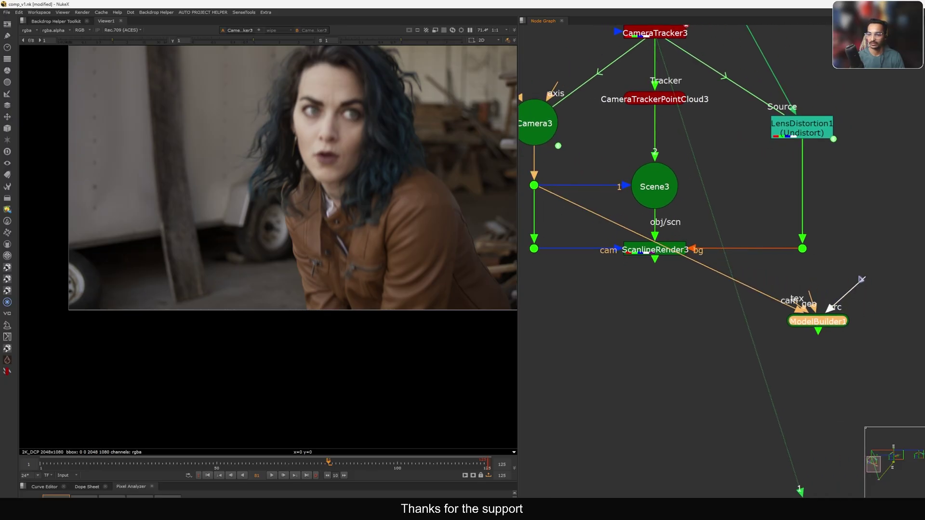
pyautogui.moveTo(862, 280); pyautogui.dragTo(669, 114)
pyautogui.moveTo(669, 113); pyautogui.dragTo(690, 197, button='middle')
pyautogui.moveTo(690, 197); pyautogui.dragTo(693, 110)
pyautogui.moveTo(693, 111); pyautogui.dragTo(678, 189, button='middle')
pyautogui.moveTo(679, 188); pyautogui.dragTo(684, 124)
pyautogui.moveTo(684, 124); pyautogui.dragTo(675, 212, button='middle')
pyautogui.moveTo(676, 212); pyautogui.dragTo(653, 112)
pyautogui.moveTo(674, 432); pyautogui.dragTo(657, 216, button='middle')
# View the ModelBuilder node through Camera3, open its properties, and examine how the ground grid lines up with the footage.
pyautogui.click(799, 354)
pyautogui.press('1')
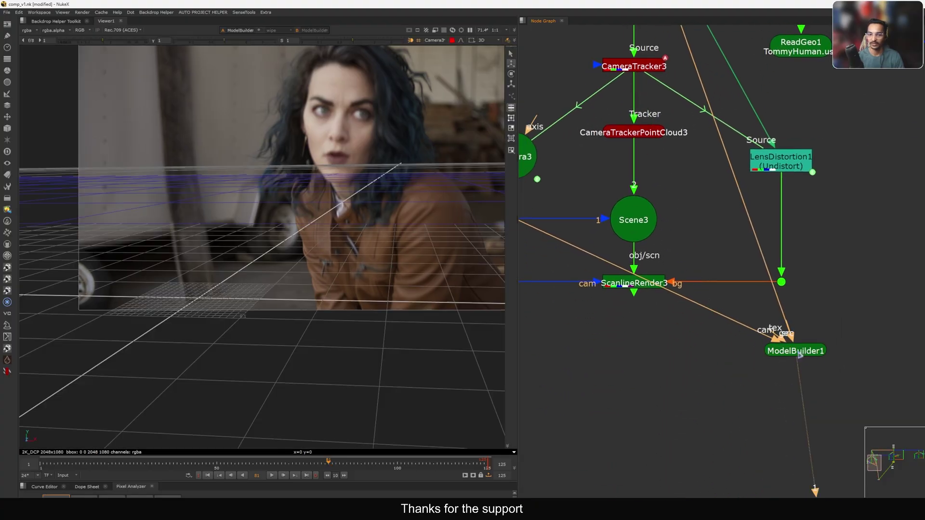
pyautogui.doubleClick(799, 353)
pyautogui.moveTo(497, 274); pyautogui.dragTo(626, 196)
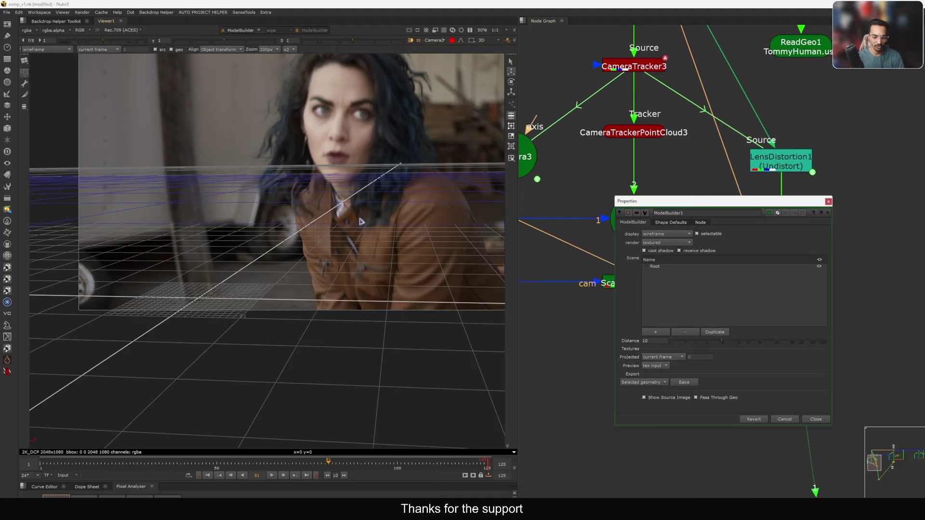
pyautogui.scroll(-3, 362, 222)
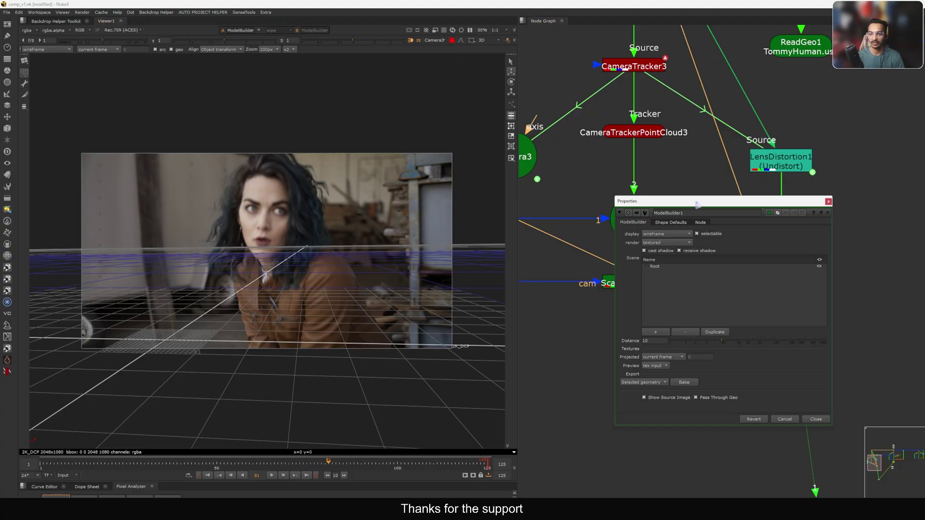
pyautogui.moveTo(697, 205); pyautogui.dragTo(671, 124)
pyautogui.scroll(-4, 332, 210)
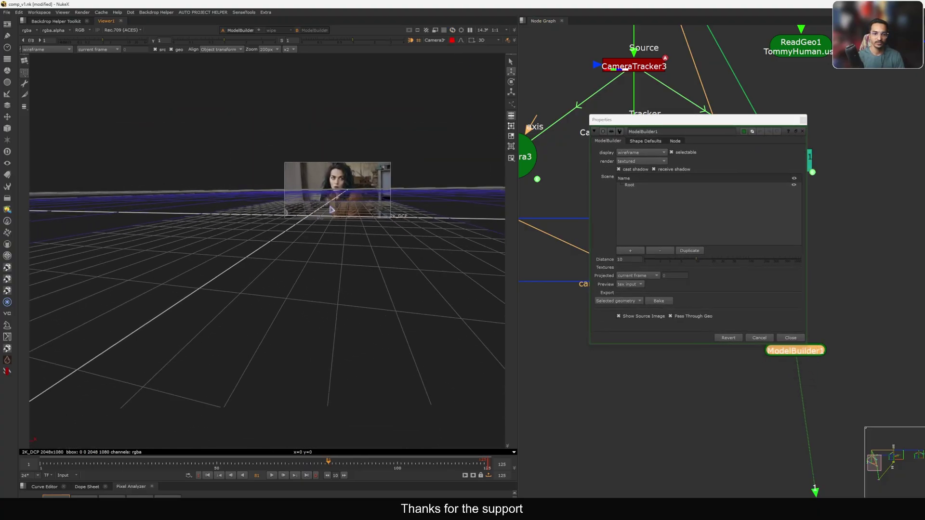
pyautogui.scroll(5, 331, 210)
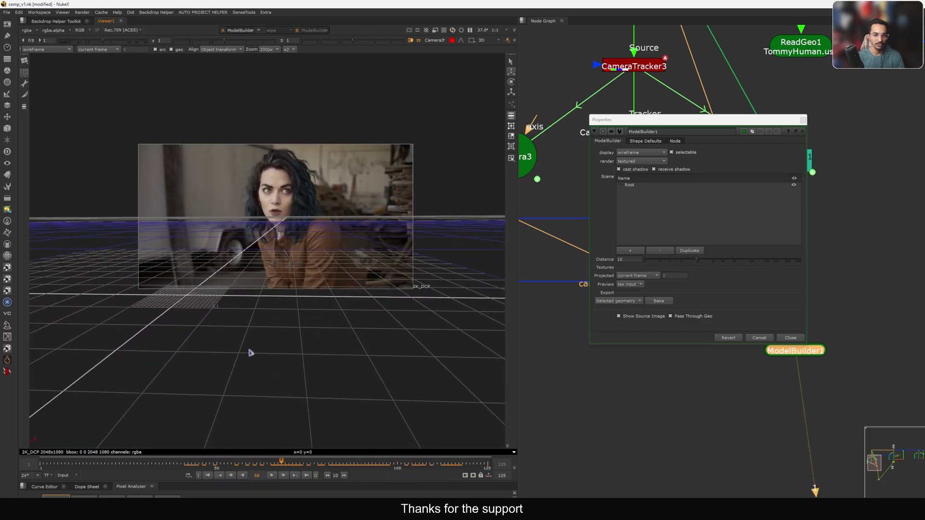
# Examine how the ground grid lines up with the footage at several frames through Camera3.
pyautogui.scroll(3, 218, 286)
pyautogui.click(307, 476)
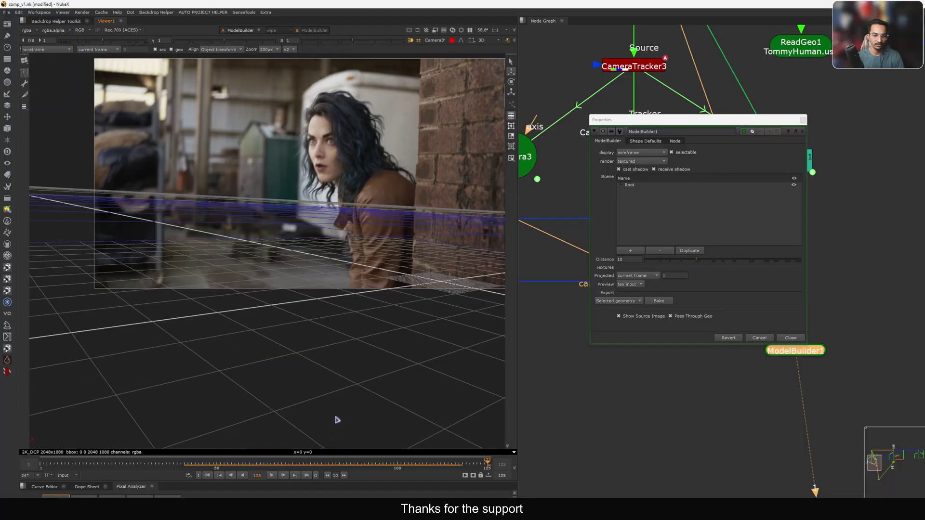
pyautogui.press('j')
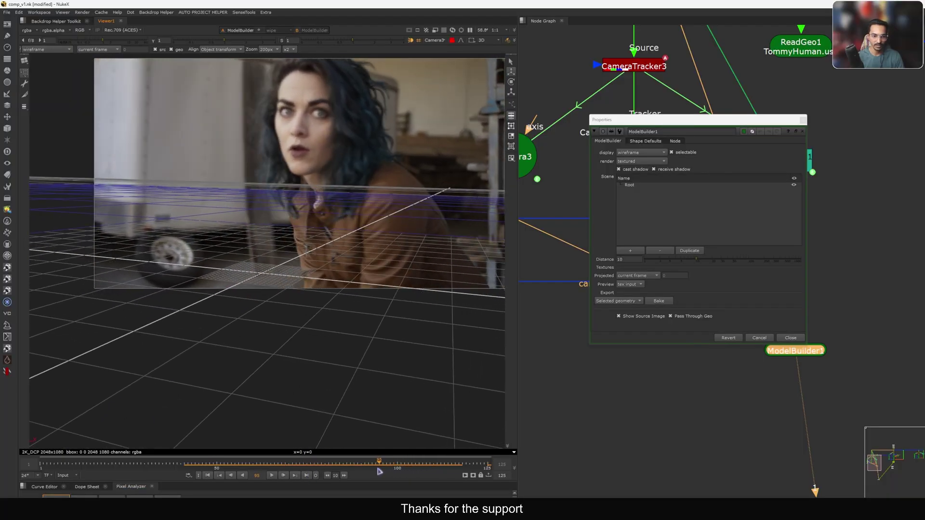
pyautogui.scroll(3, 216, 278)
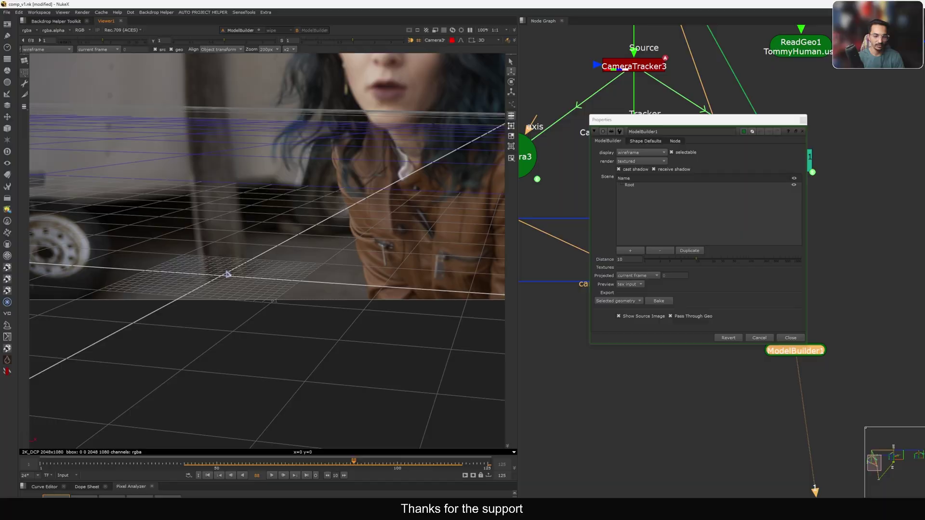
pyautogui.scroll(-2, 224, 280)
pyautogui.moveTo(366, 464); pyautogui.dragTo(131, 253)
pyautogui.scroll(-2, 333, 322)
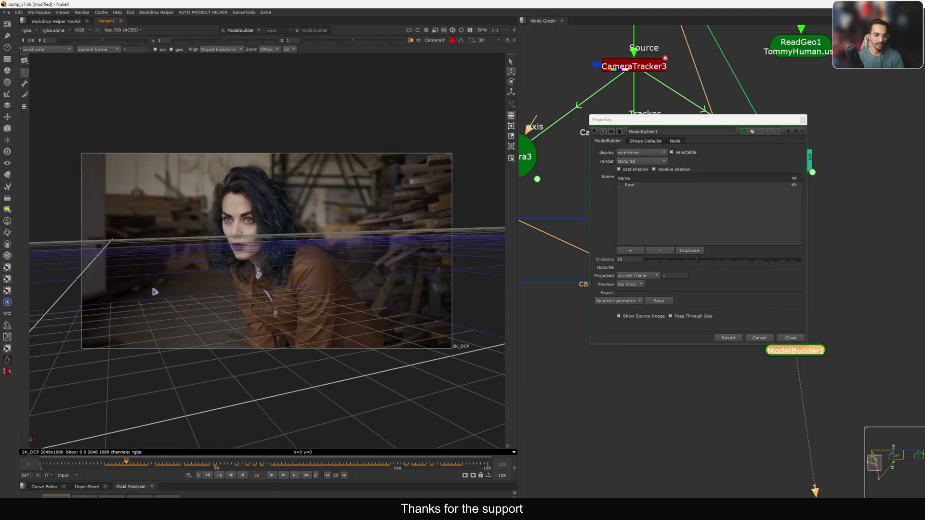
# Close the ModelBuilder properties and open CameraTracker3's scene transform settings.
pyautogui.moveTo(787, 122); pyautogui.dragTo(756, 129)
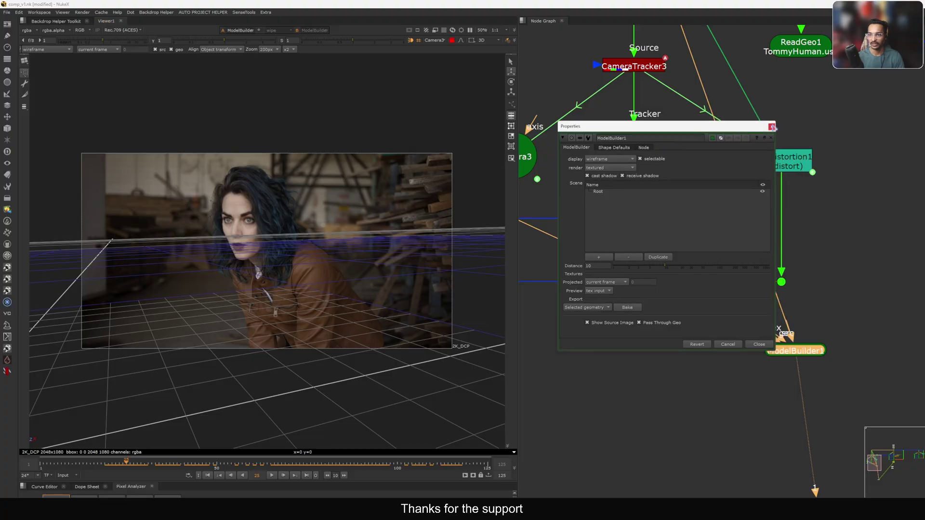
pyautogui.click(773, 126)
pyautogui.moveTo(638, 108); pyautogui.dragTo(666, 178, button='middle')
pyautogui.click(668, 141)
pyautogui.doubleClick(668, 141)
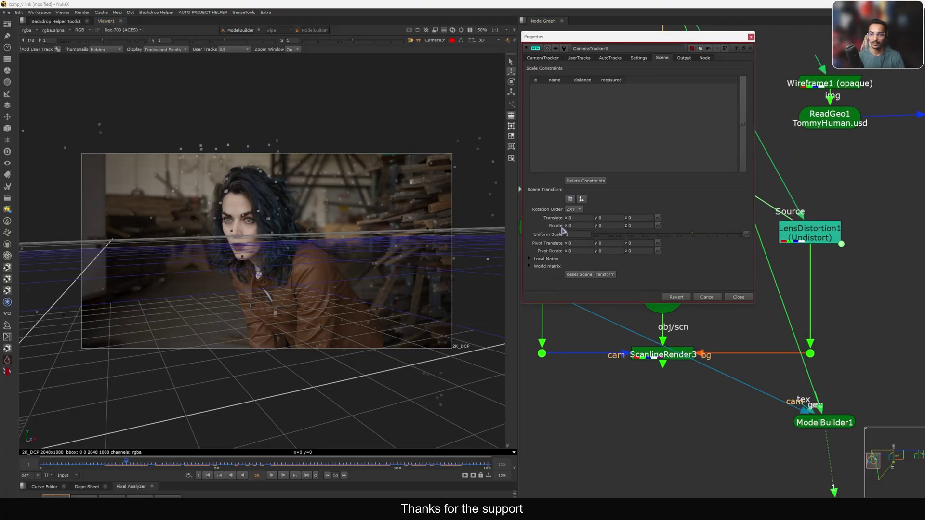
# Set CameraTracker3's scene Y rotation to 16 to align the grid with the footage, checking it on another frame.
pyautogui.press('Up')
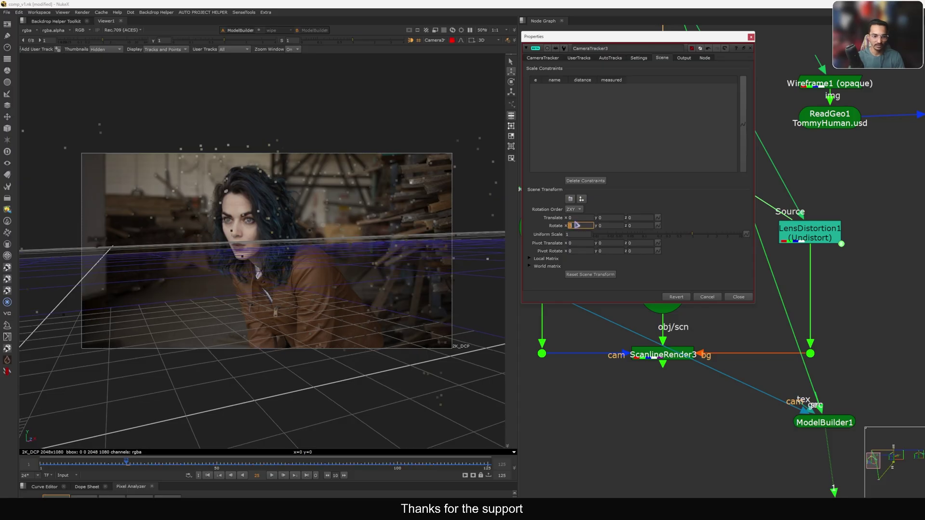
pyautogui.hotkey('ctrl', 'z')
pyautogui.press('Up')
pyautogui.press('Up')
pyautogui.press('Up')
pyautogui.press('Up')
pyautogui.press('Up')
pyautogui.press('Up')
pyautogui.press('Up')
pyautogui.press('Up')
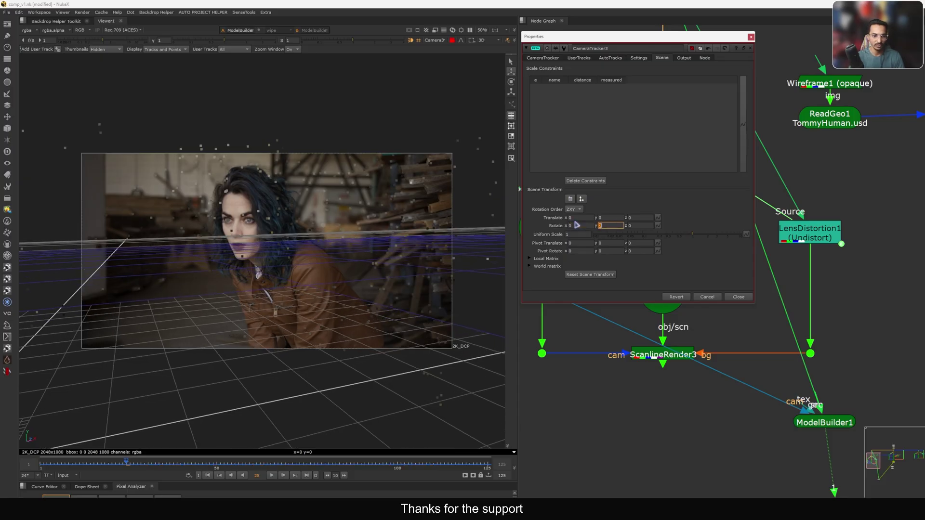
pyautogui.press('Up')
pyautogui.press('Up')
pyautogui.press('Up')
pyautogui.press('Up')
pyautogui.press('Up')
pyautogui.press('Up')
pyautogui.press('Up')
pyautogui.press('Up')
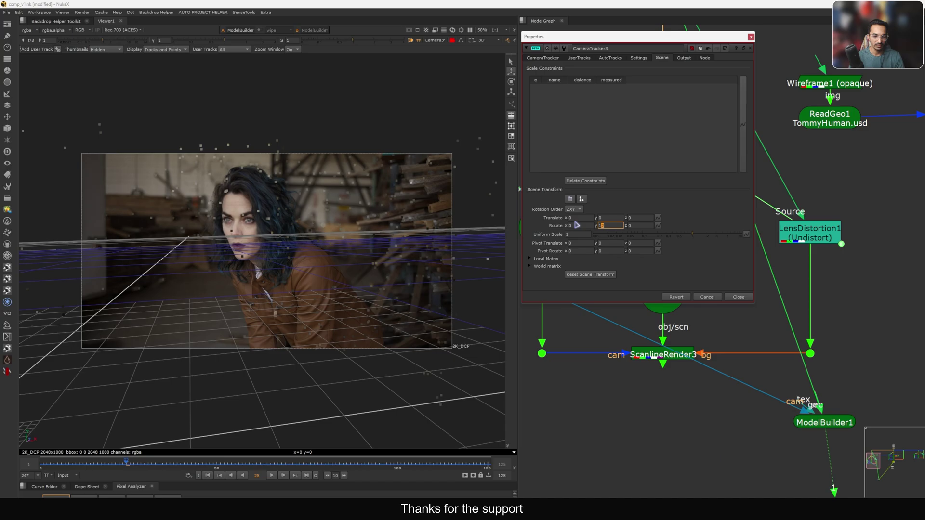
pyautogui.press('Up')
pyautogui.press('Up')
pyautogui.press('Up')
pyautogui.press('Up')
pyautogui.press('Up')
pyautogui.press('Up')
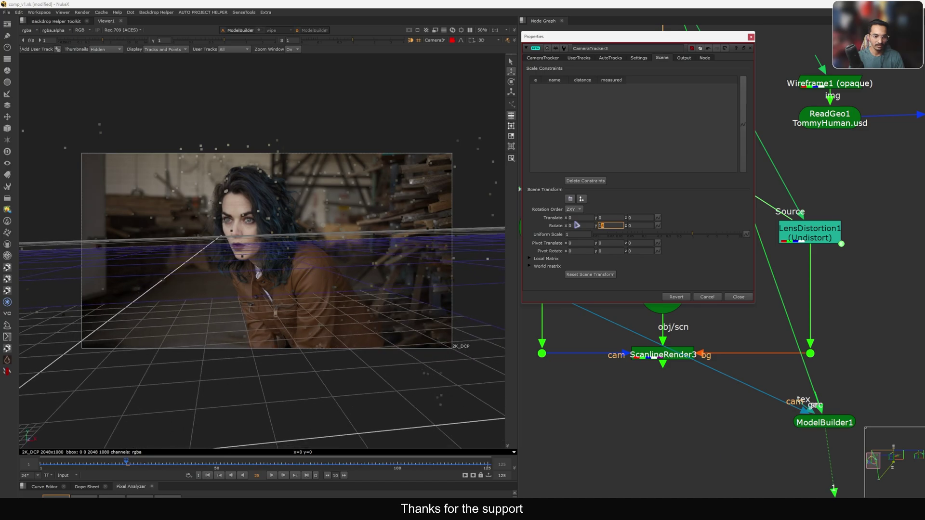
pyautogui.press('Up')
pyautogui.press('Up')
pyautogui.press('Up')
pyautogui.moveTo(127, 464); pyautogui.dragTo(152, 471)
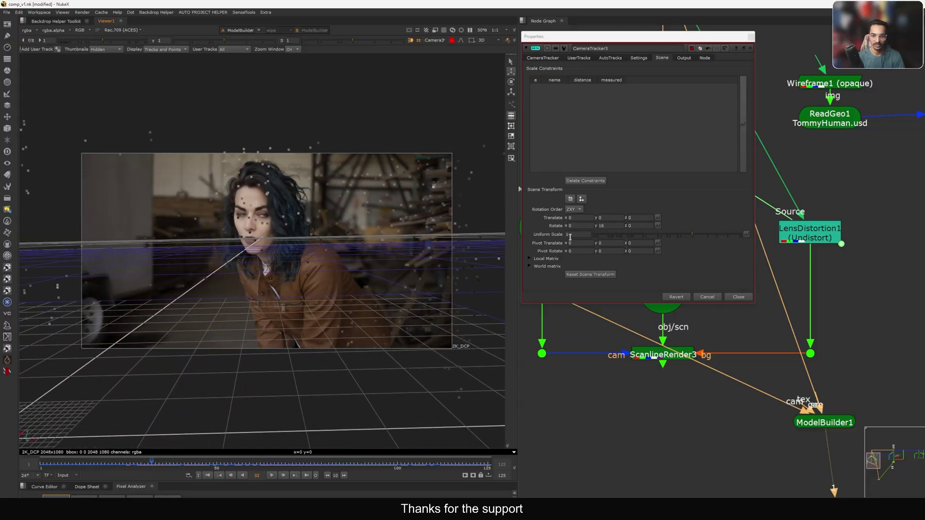
# Try small changes to the scene's Z and X rotation.
pyautogui.press('Up')
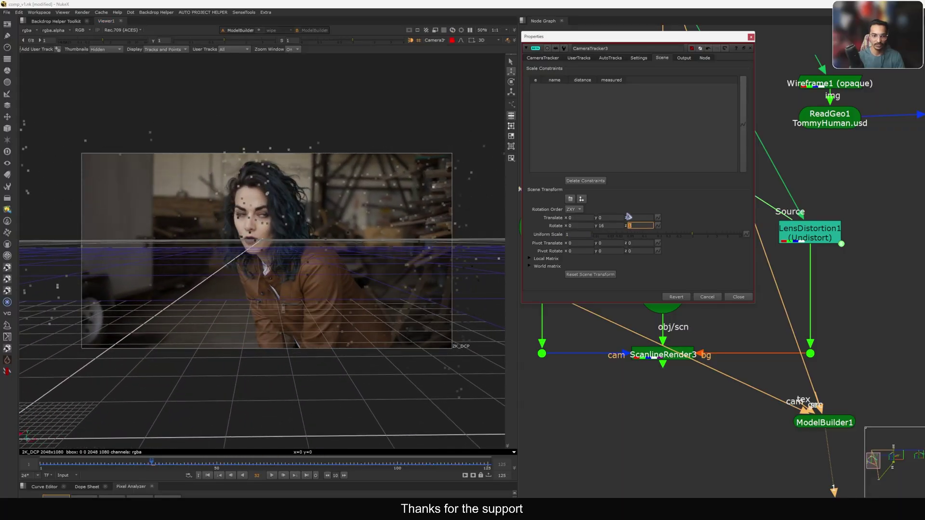
pyautogui.press('Down')
pyautogui.hotkey('shift', 'Tab')
pyautogui.hotkey('shift', 'Tab')
pyautogui.press('Up')
pyautogui.press('Down')
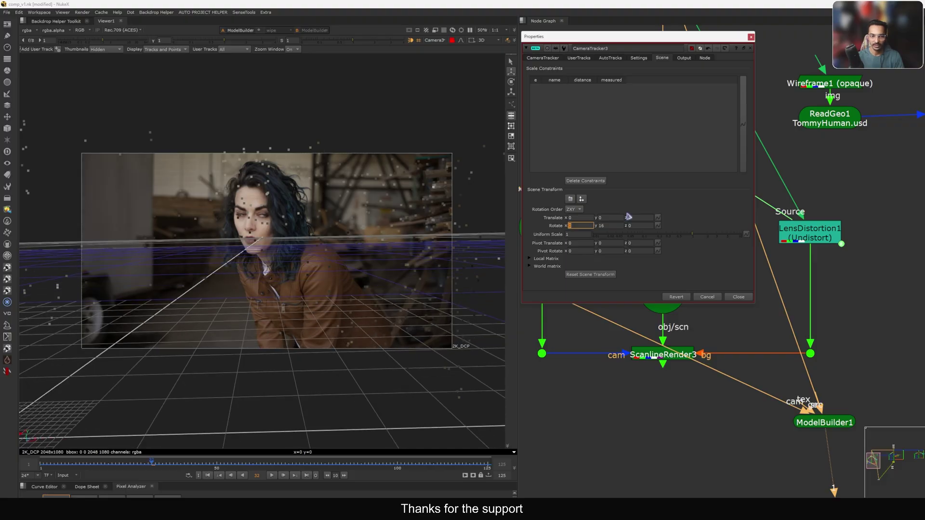
# Examine the camera and point cloud against the 3D grid from the side and top views.
pyautogui.moveTo(168, 464); pyautogui.dragTo(321, 467)
pyautogui.click(452, 41)
pyautogui.scroll(-8, 324, 243)
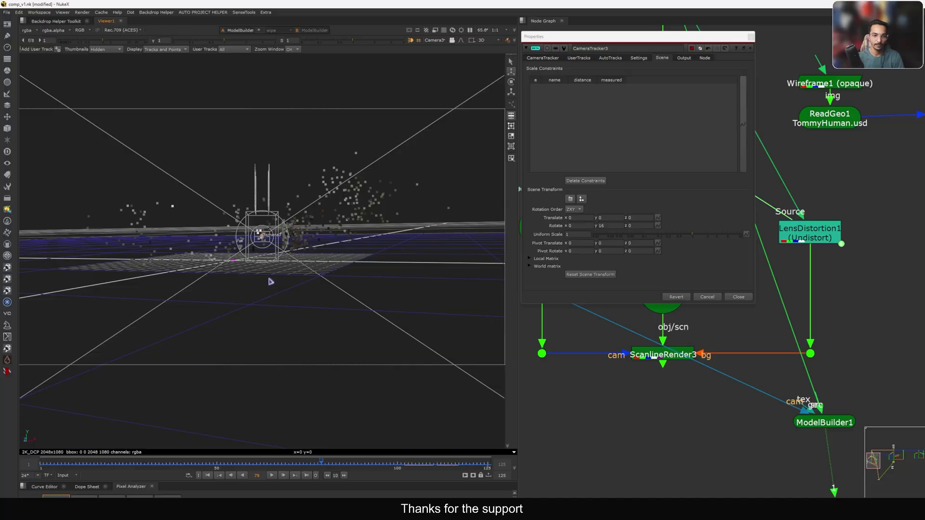
pyautogui.keyDown('ctrl'); pyautogui.moveTo(271, 282); pyautogui.dragTo(309, 256); pyautogui.keyUp('ctrl')
pyautogui.press('x')
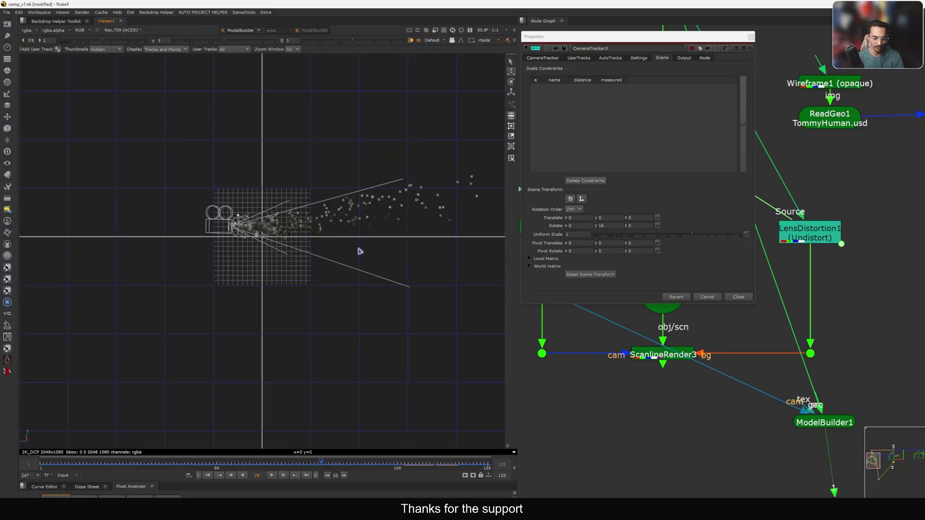
pyautogui.press('c')
pyautogui.press('t')
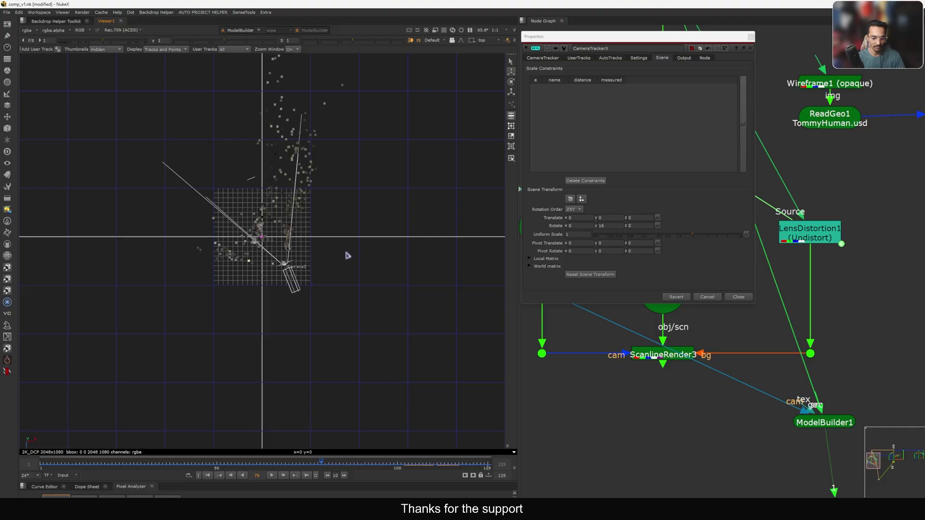
pyautogui.hotkey('shift', 'x')
pyautogui.scroll(3, 333, 260)
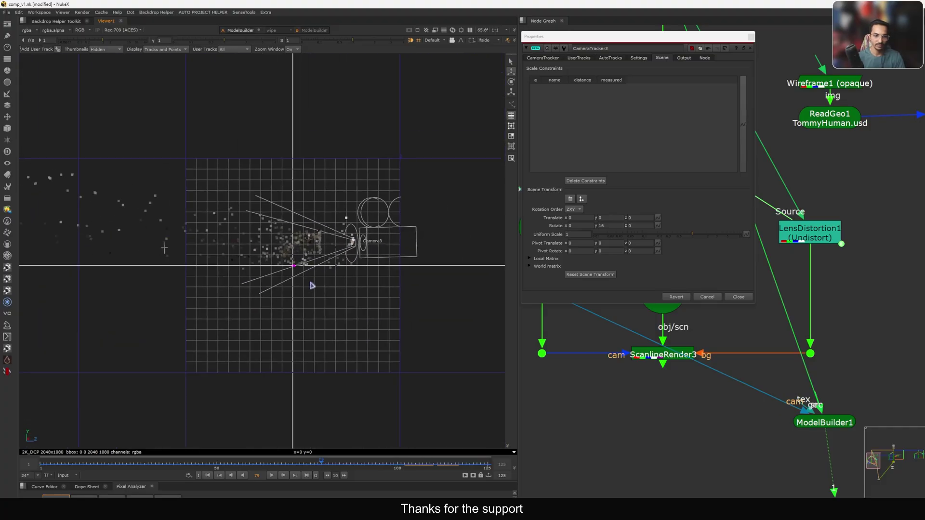
pyautogui.scroll(2, 311, 284)
pyautogui.scroll(-6, 251, 289)
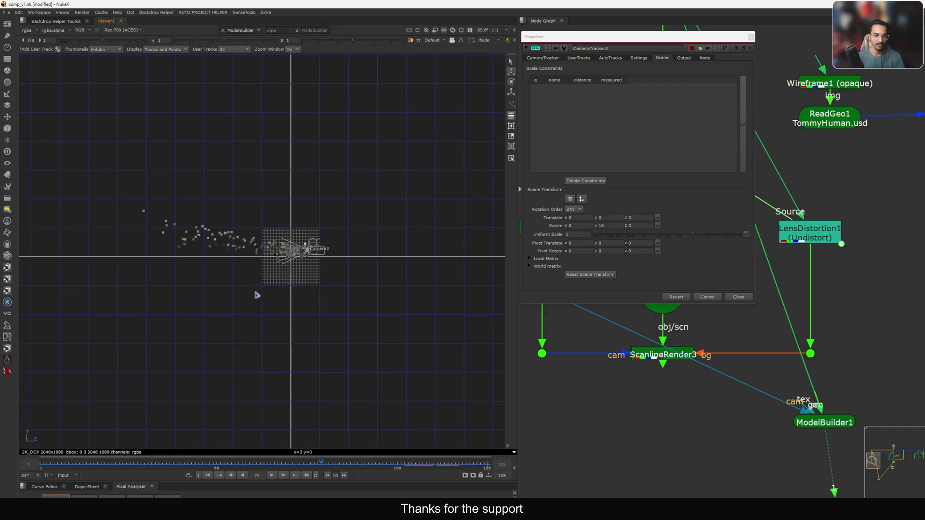
pyautogui.press('Tab')
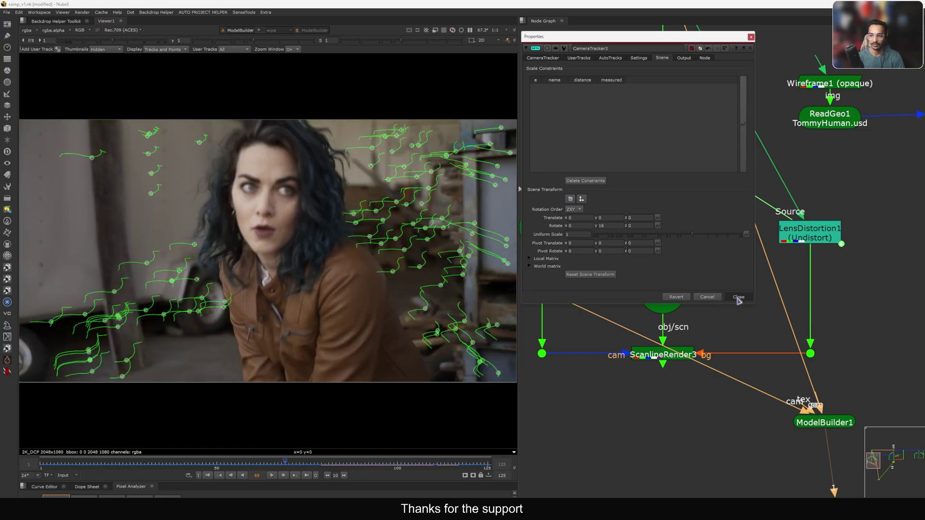
# Close CameraTracker3's properties and connect ReadGeo1 (TommyHuman.usd) to Scene3, showing ScanlineRender3 in the 3D viewer.
pyautogui.click(738, 297)
pyautogui.press('Tab')
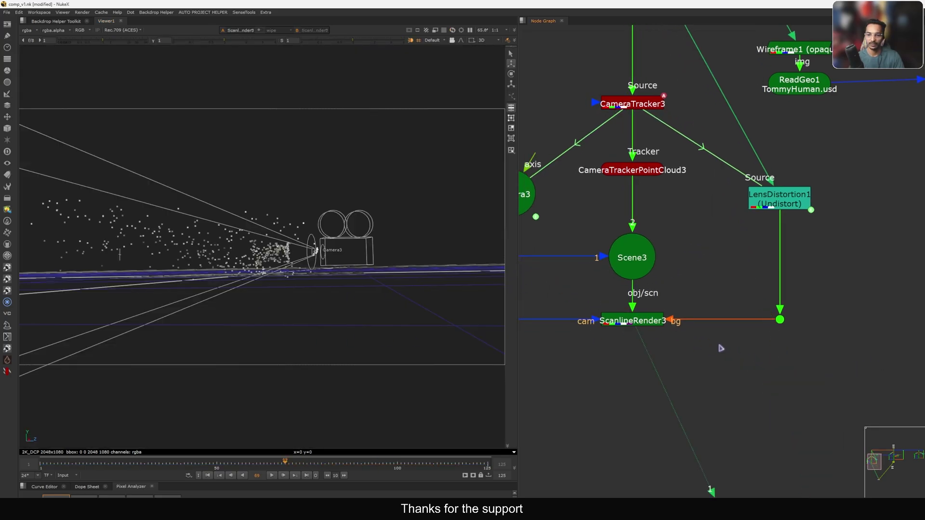
pyautogui.click(632, 321)
pyautogui.moveTo(595, 299); pyautogui.dragTo(585, 327, button='middle')
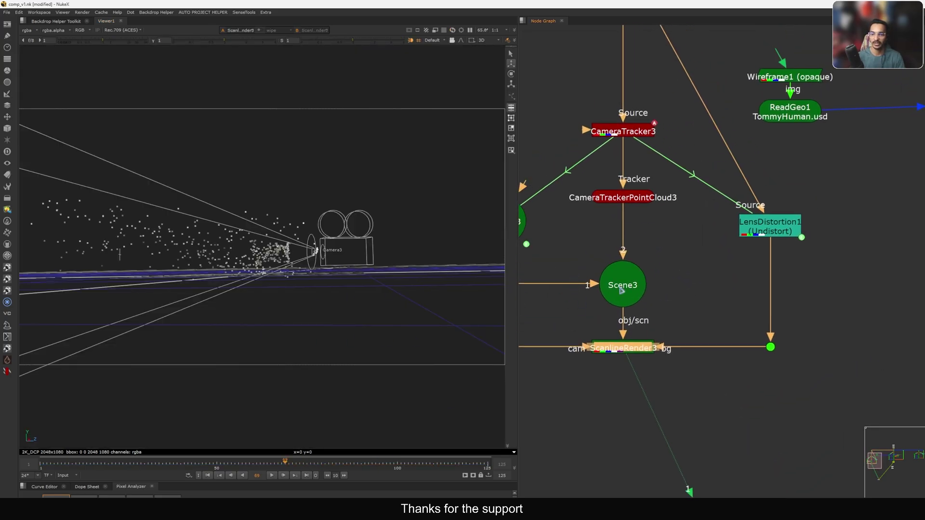
pyautogui.moveTo(622, 291); pyautogui.dragTo(789, 113)
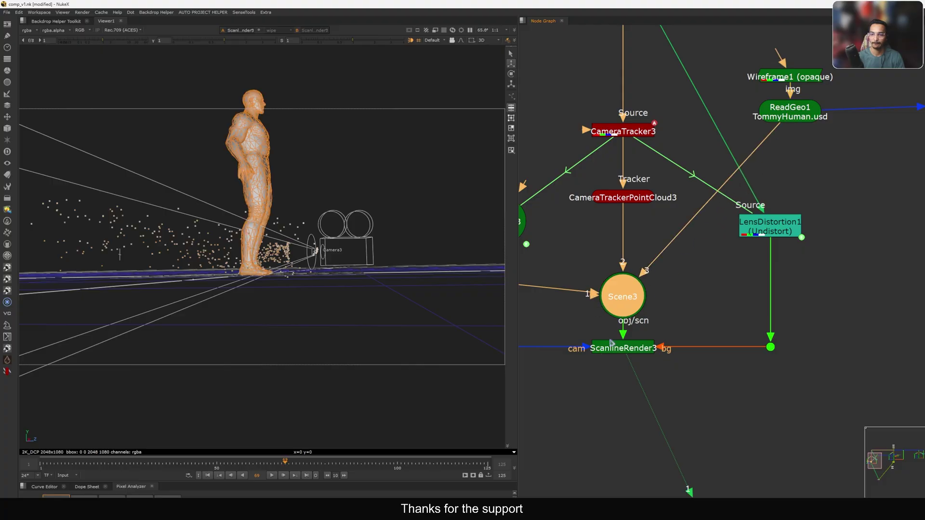
# Check the human model's size against the footage in the 2D render at several frames.
pyautogui.click(574, 378)
pyautogui.press('Tab')
pyautogui.press('l')
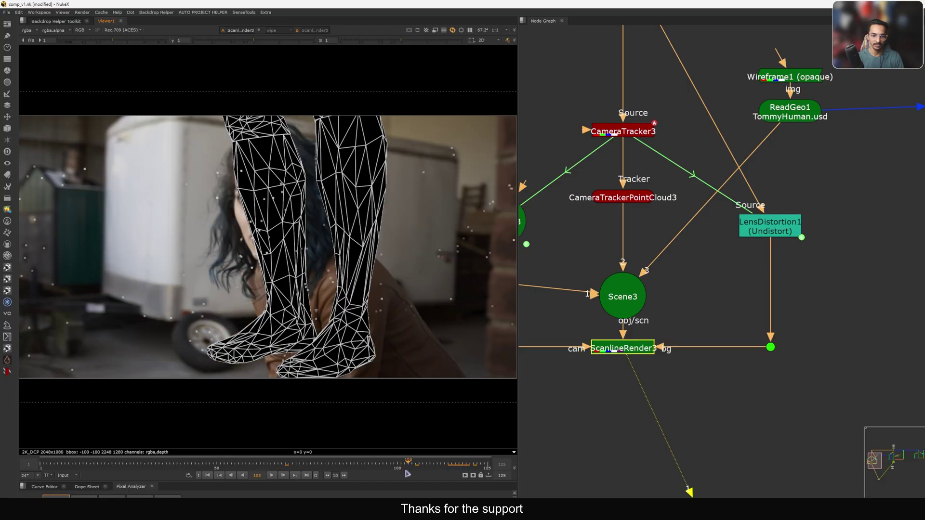
pyautogui.moveTo(373, 468); pyautogui.dragTo(343, 472)
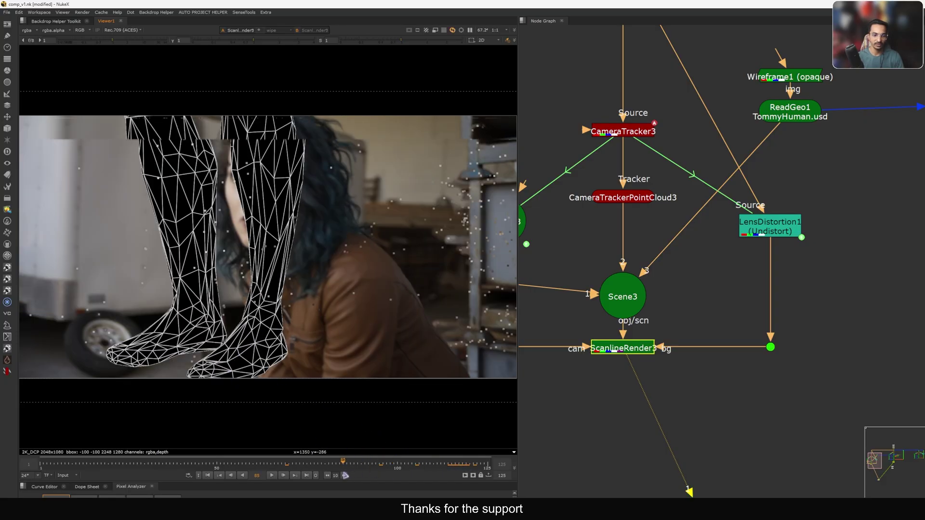
# Reopen CameraTracker3's properties and try scene uniform scales of 2, 4 and 5, settling on 3.
pyautogui.moveTo(603, 251); pyautogui.dragTo(692, 314, button='middle')
pyautogui.click(716, 198)
pyautogui.doubleClick(718, 186)
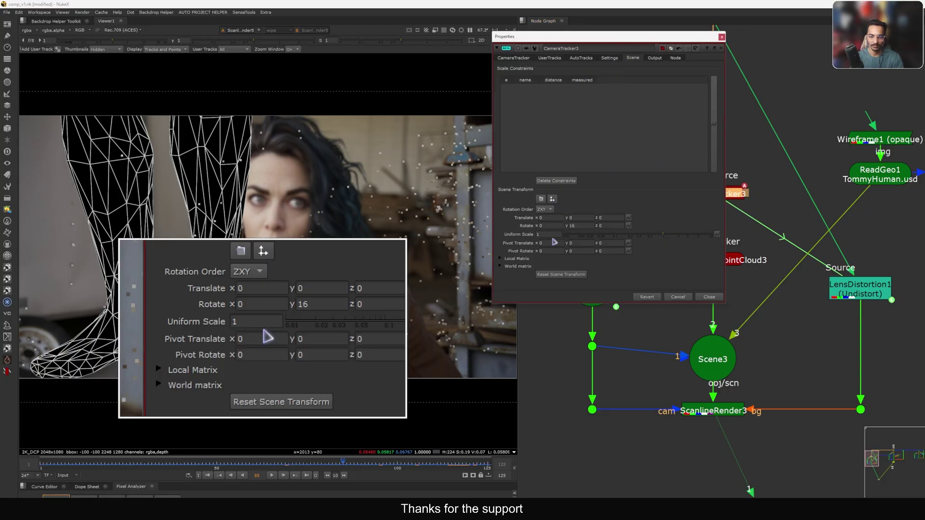
pyautogui.click(543, 234)
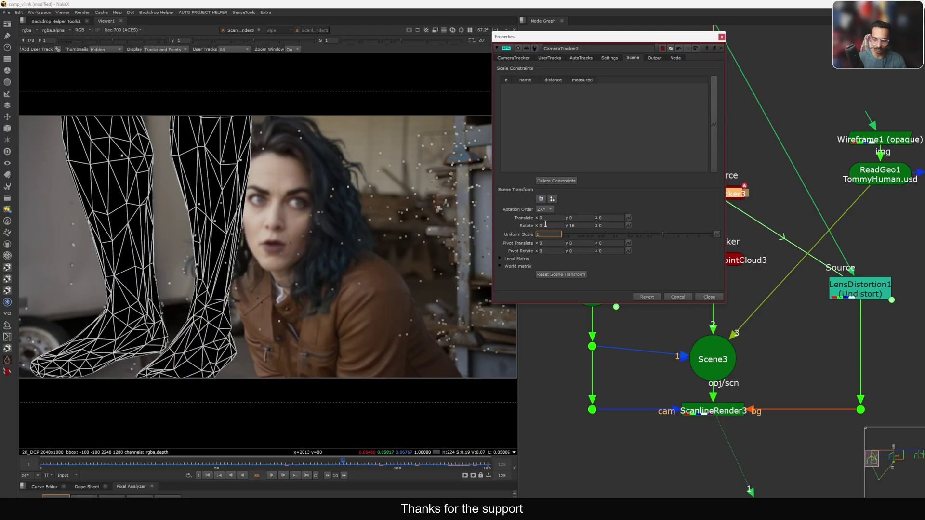
pyautogui.press('BackSpace')
pyautogui.write('2')
pyautogui.press('Return')
pyautogui.press('Up')
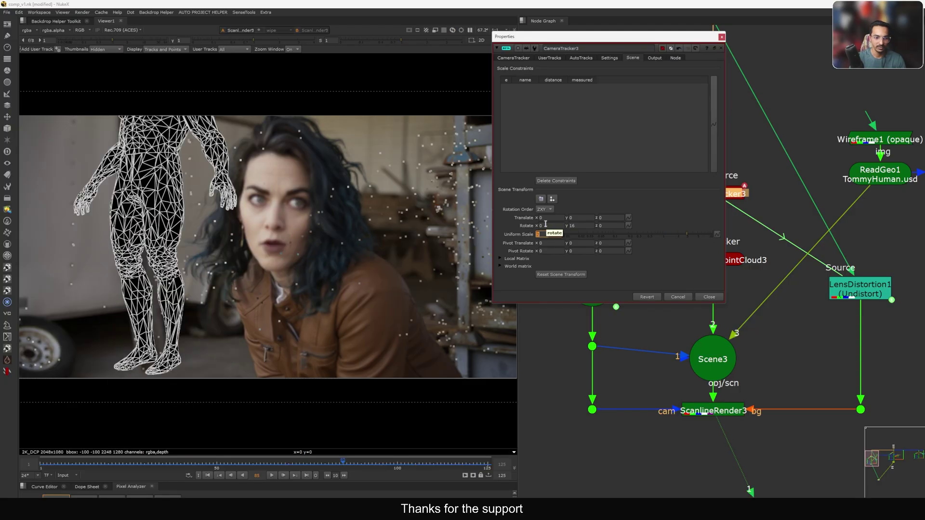
pyautogui.write('4')
pyautogui.press('Return')
pyautogui.write('5')
pyautogui.press('Return')
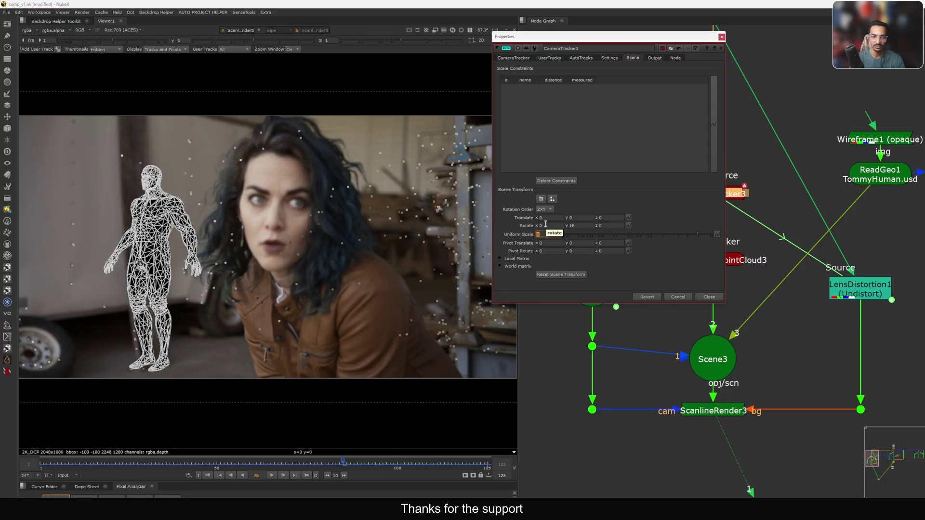
pyautogui.write('3')
pyautogui.press('Return')
# Inspect the human model, camera and point cloud in 3D from an elevated angle.
pyautogui.click(771, 177)
pyautogui.press('Tab')
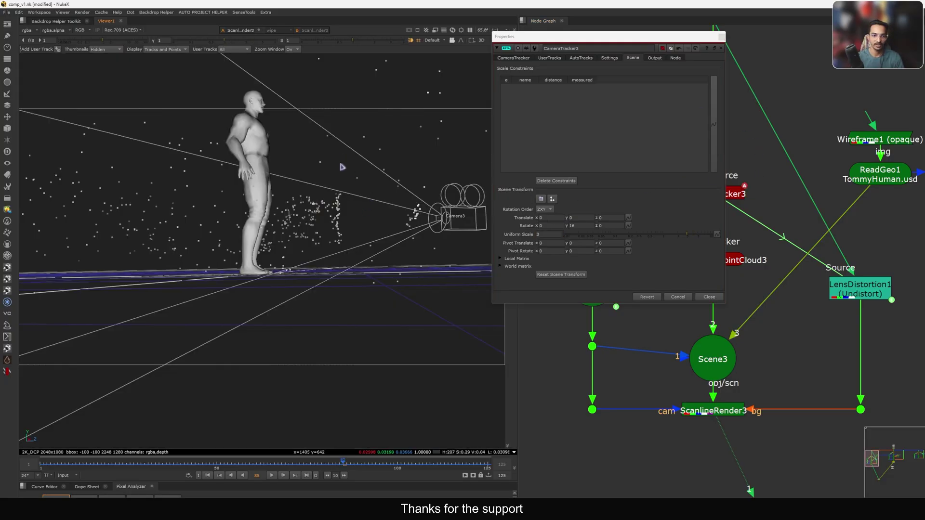
pyautogui.keyDown('ctrl'); pyautogui.moveTo(338, 179); pyautogui.dragTo(283, 214); pyautogui.keyUp('ctrl')
pyautogui.scroll(-6, 345, 193)
pyautogui.keyDown('ctrl'); pyautogui.moveTo(345, 193); pyautogui.dragTo(288, 226); pyautogui.keyUp('ctrl')
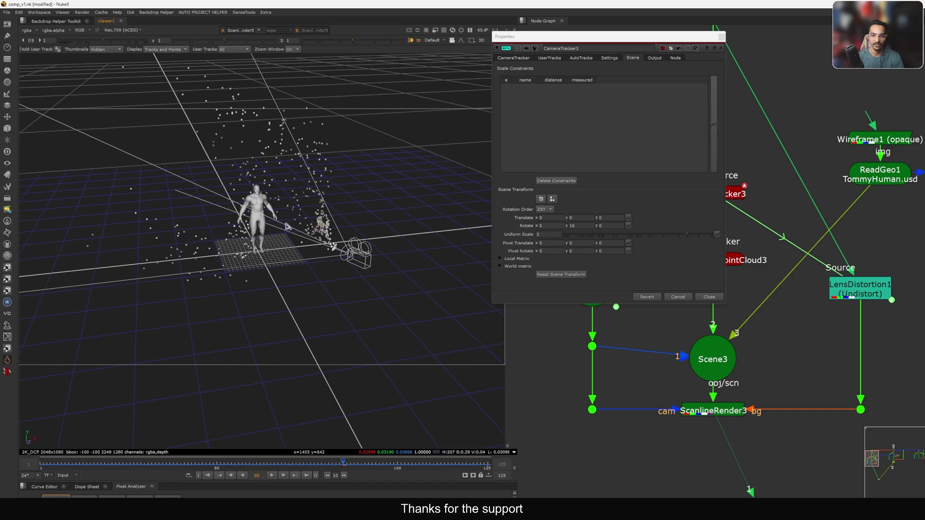
# Try uniform scales up to 7, comparing the size of the camera and point cloud with the human model.
pyautogui.press('Up')
pyautogui.press('Up')
pyautogui.press('Up')
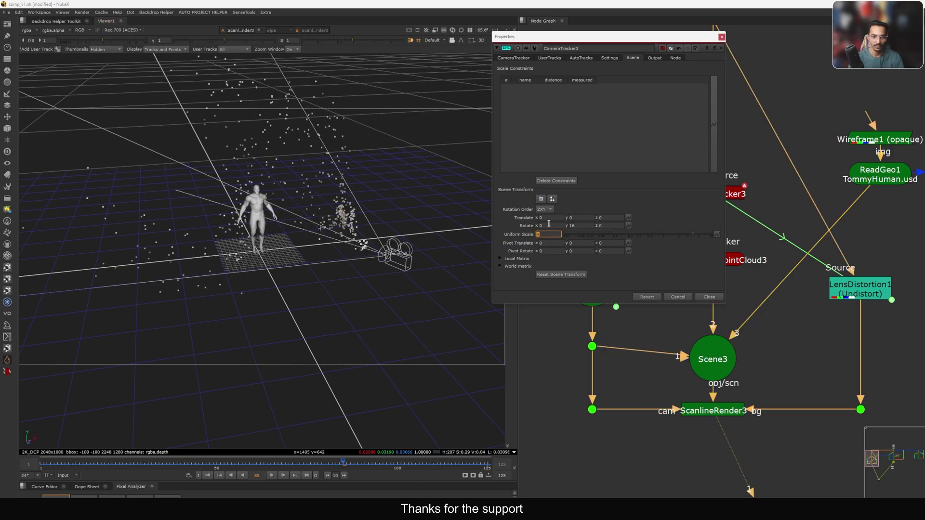
pyautogui.press('Down')
pyautogui.press('Down')
pyautogui.press('Up')
pyautogui.press('Up')
pyautogui.press('Up')
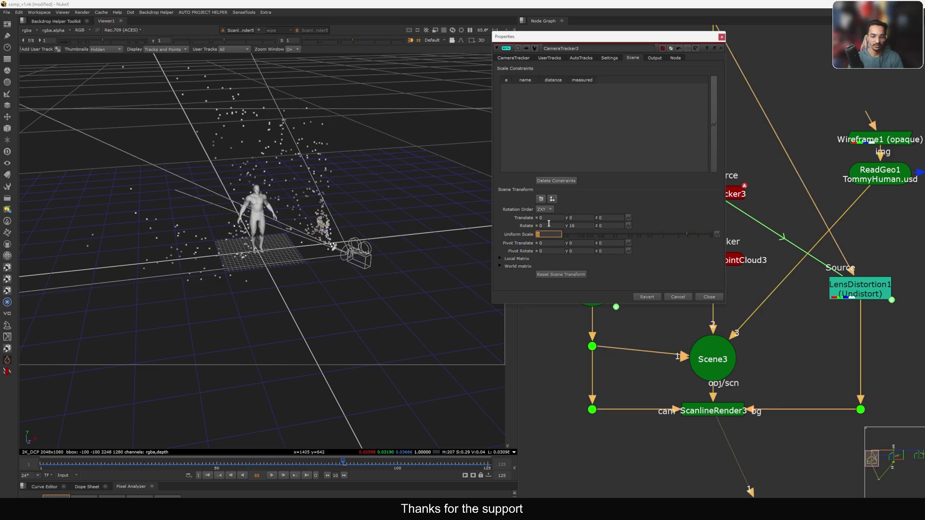
pyautogui.press('Down')
pyautogui.press('Down')
pyautogui.press('Down')
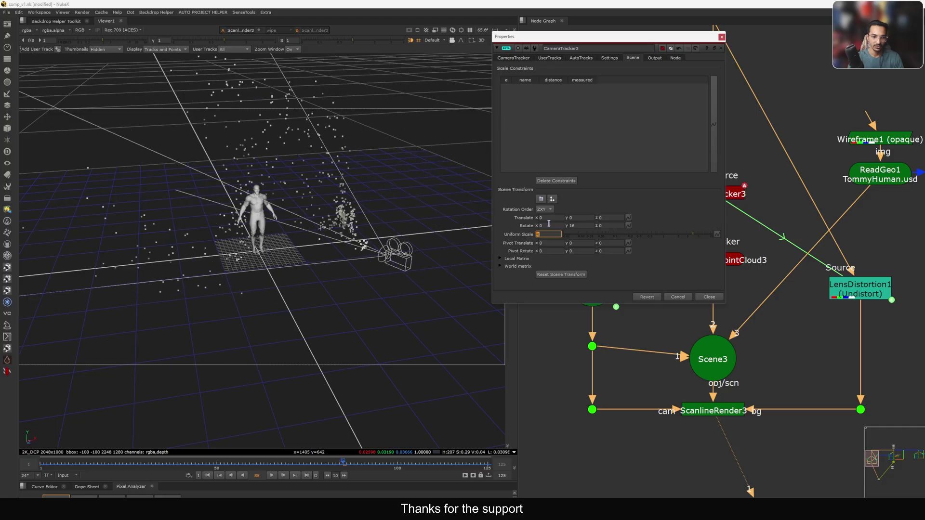
pyautogui.press('Up')
pyautogui.press('Up')
# Set CameraTracker3's scene uniform scale to 4.
pyautogui.keyDown('ctrl'); pyautogui.moveTo(289, 227); pyautogui.dragTo(300, 296); pyautogui.keyUp('ctrl')
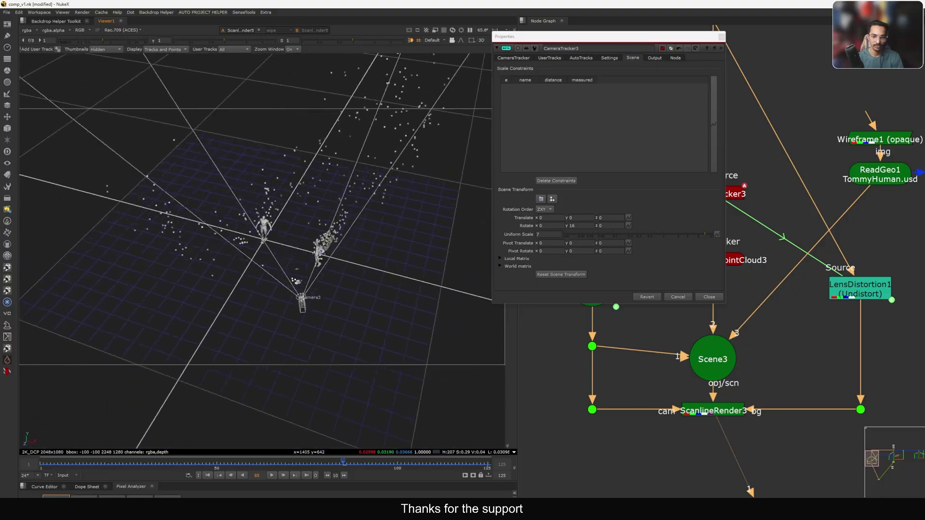
pyautogui.click(546, 233)
pyautogui.press('Down')
pyautogui.press('Down')
pyautogui.press('Down')
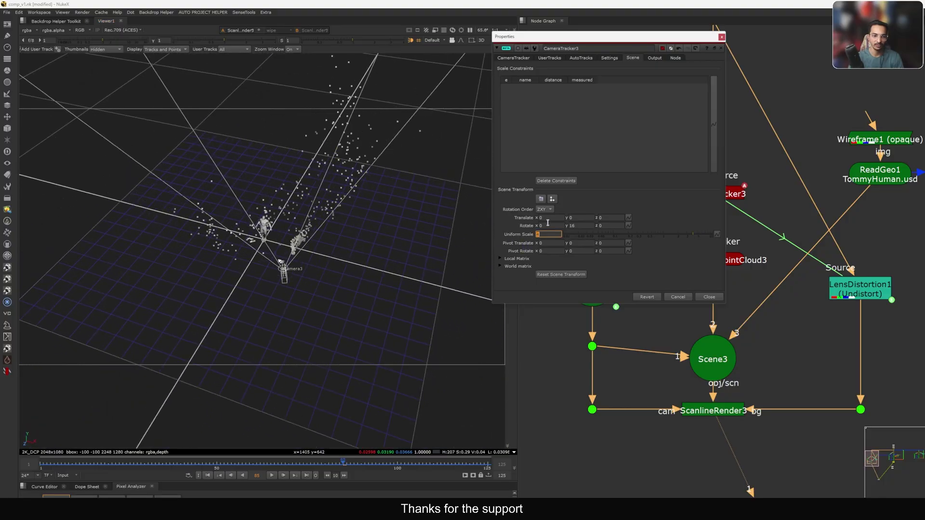
# Try larger and smaller uniform scales on CameraTracker3, comparing the camera and point cloud with the human model in 3D.
pyautogui.press('Up')
pyautogui.press('Up')
pyautogui.press('Up')
pyautogui.press('Up')
pyautogui.press('Up')
pyautogui.press('Up')
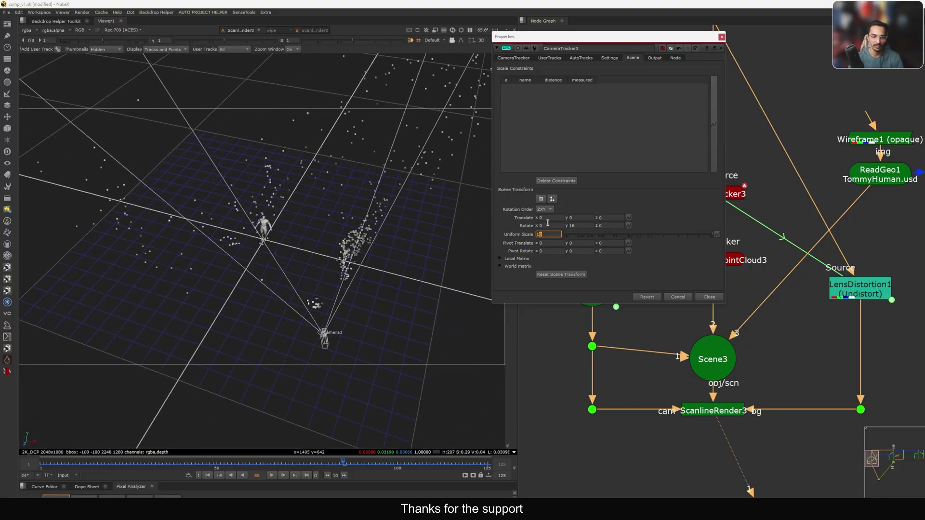
pyautogui.press('Down')
pyautogui.press('Down')
pyautogui.press('Down')
pyautogui.press('Down')
pyautogui.press('Down')
pyautogui.press('Down')
pyautogui.press('Down')
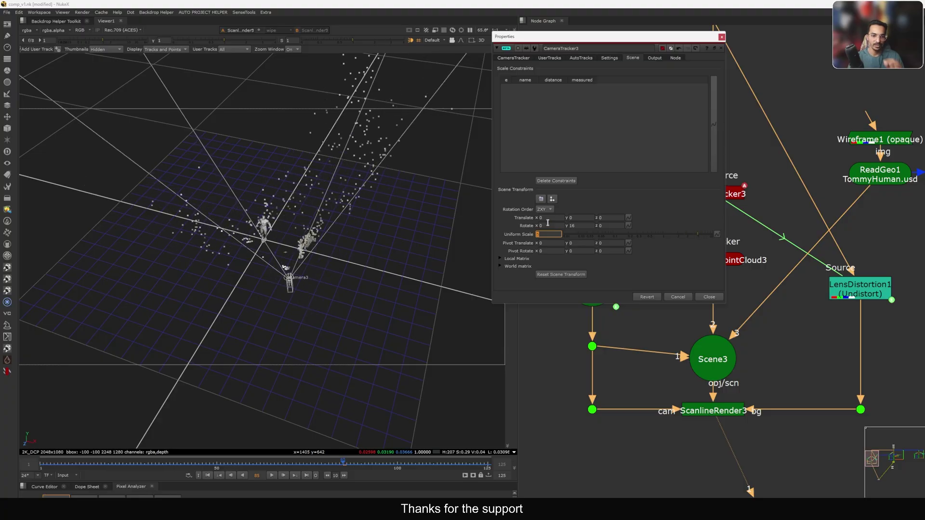
pyautogui.press('Up')
pyautogui.press('Up')
pyautogui.press('Up')
pyautogui.press('Up')
pyautogui.press('Up')
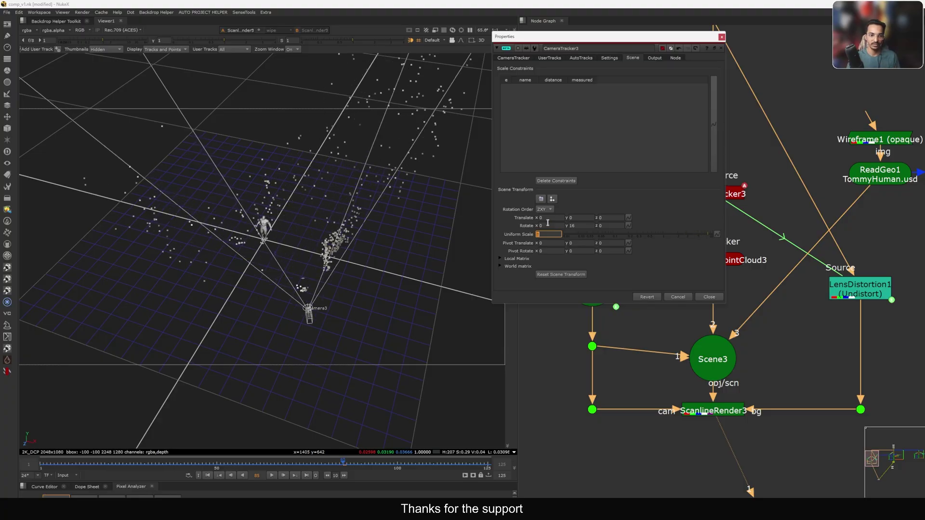
# Set CameraTracker3's scene uniform scale to 6.
pyautogui.press('Down')
pyautogui.press('Down')
pyautogui.press('Down')
pyautogui.press('Down')
pyautogui.write('6')
pyautogui.click(548, 224)
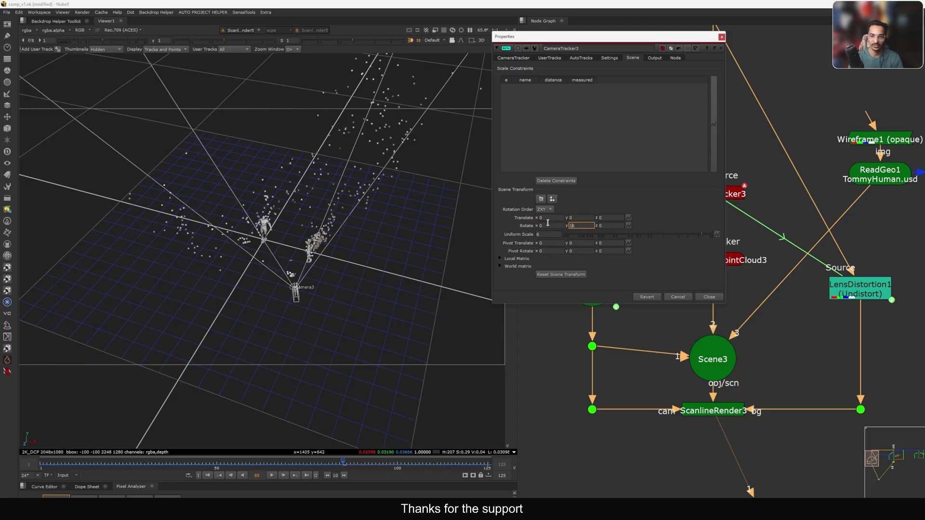
pyautogui.press('Up')
pyautogui.press('Up')
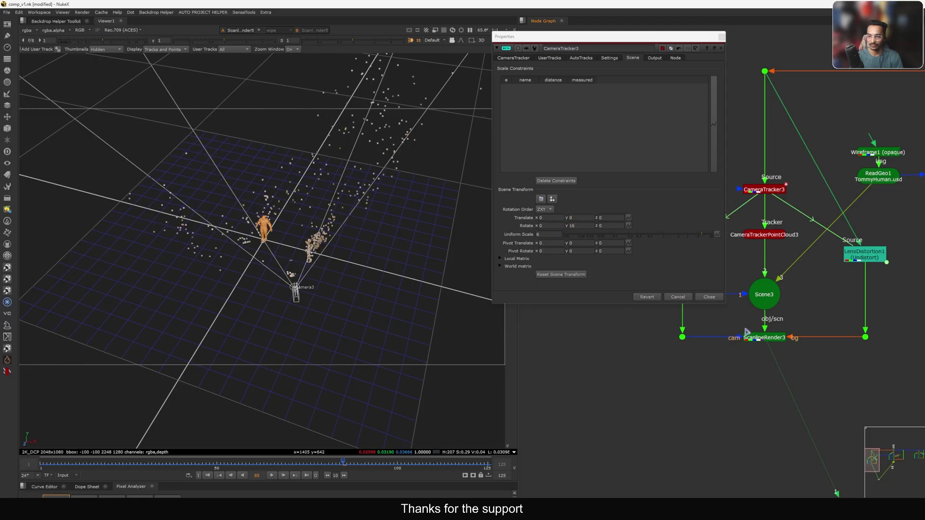
# Switch to the 2D render over the footage and lower CameraTracker3's uniform scale to 4.4, judging the human model's size against the plate.
pyautogui.press('Tab')
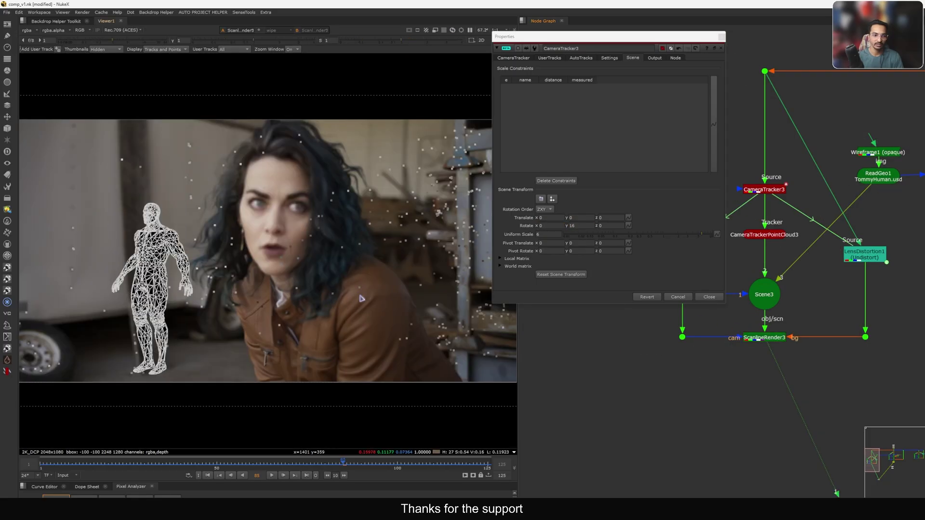
pyautogui.moveTo(354, 467); pyautogui.dragTo(372, 463)
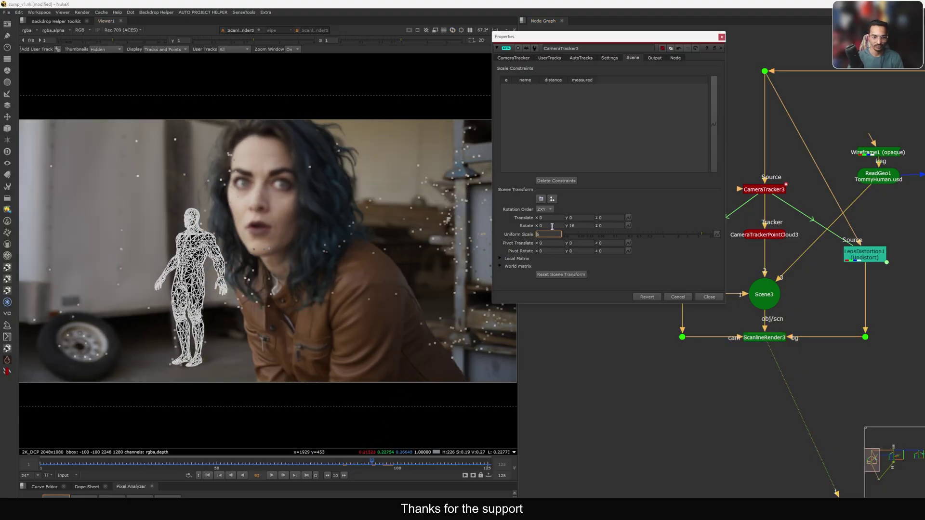
pyautogui.press('Up')
pyautogui.press('Down')
pyautogui.press('Down')
pyautogui.press('Down')
pyautogui.press('Down')
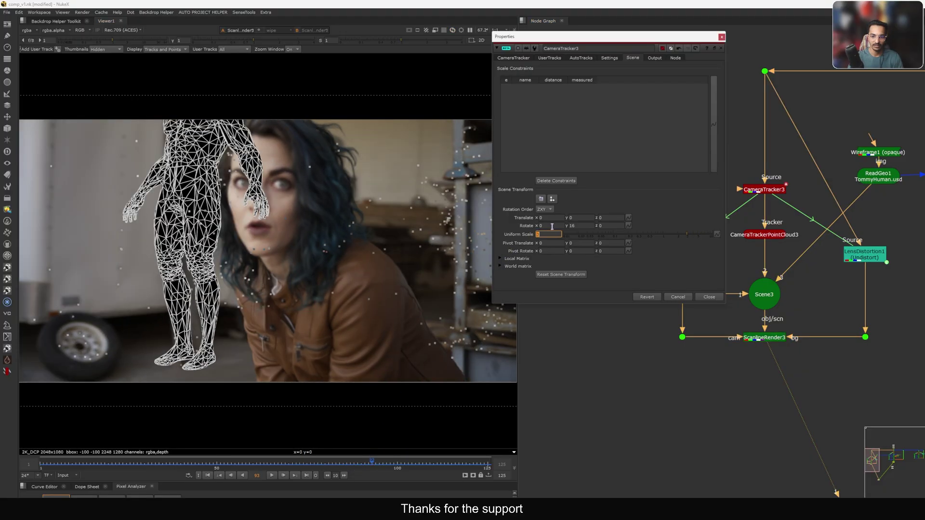
pyautogui.press('Up')
pyautogui.press('Down')
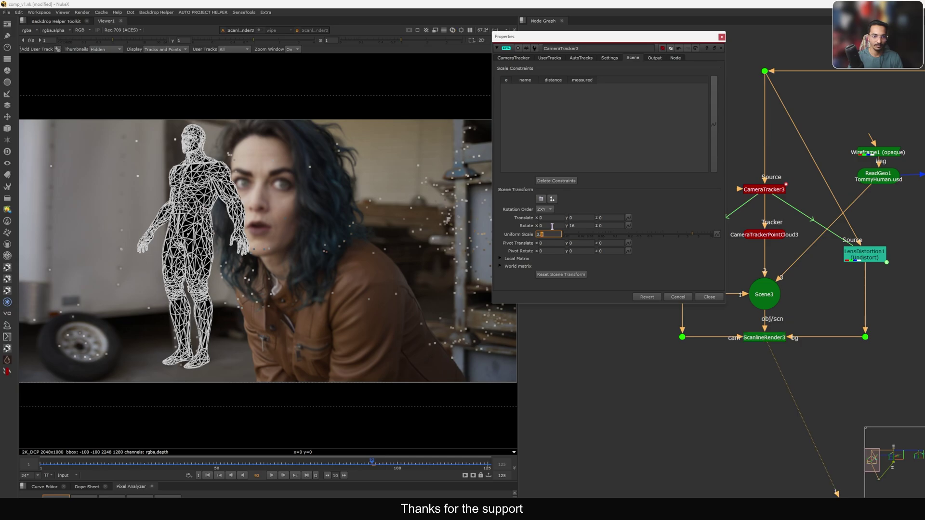
pyautogui.press('Up')
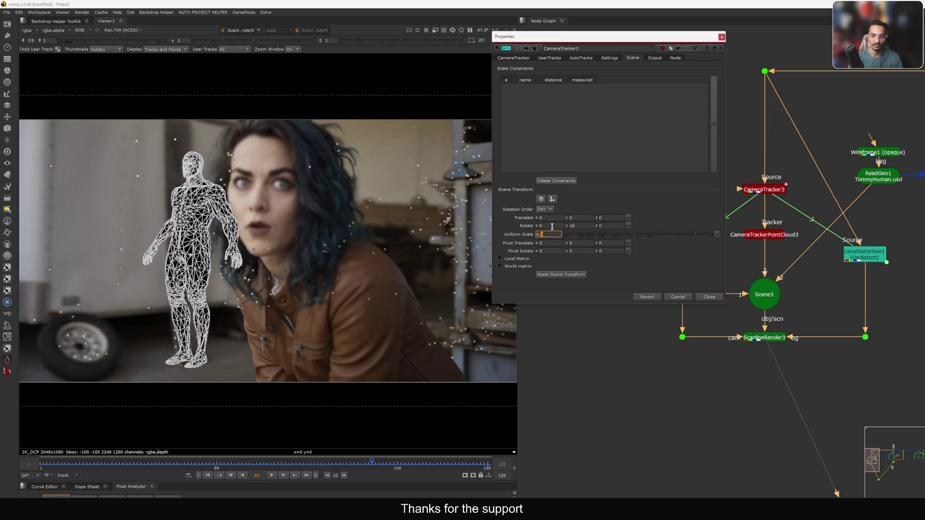
pyautogui.press('Down')
# Check the human model's size at other frames of the shot and set CameraTracker3's uniform scale to 4.5.
pyautogui.click(396, 469)
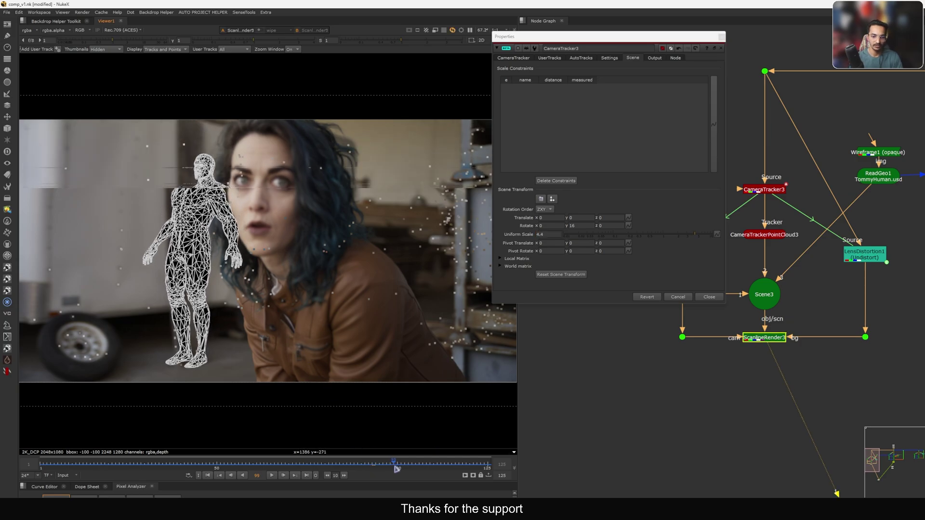
pyautogui.moveTo(397, 469); pyautogui.dragTo(402, 467)
pyautogui.click(312, 474)
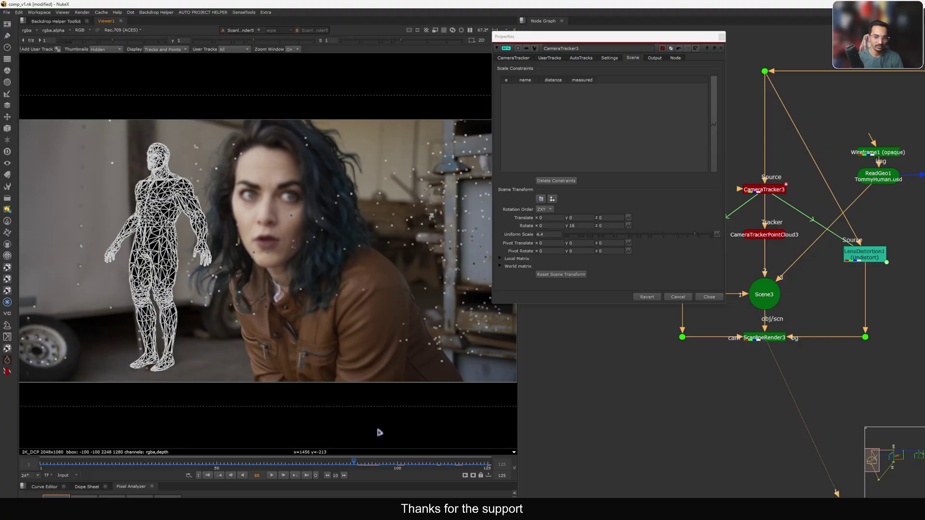
pyautogui.press('Up')
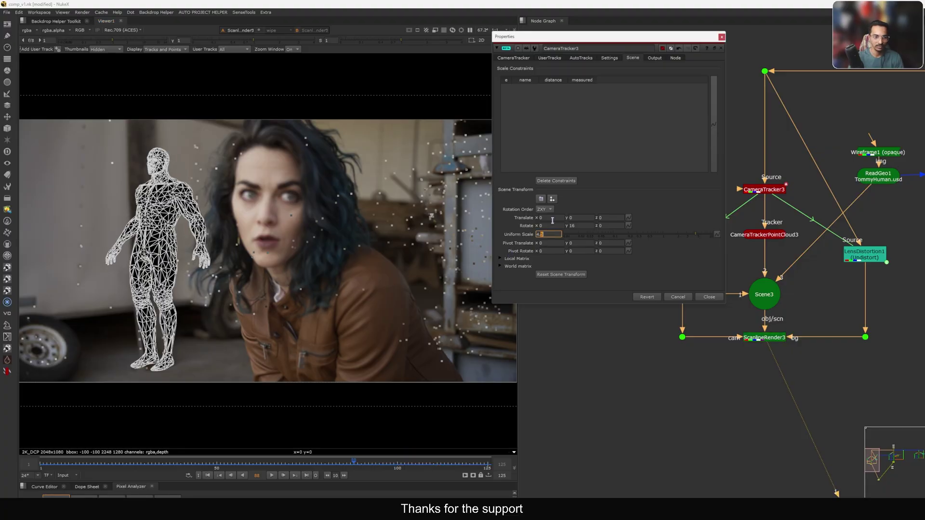
pyautogui.press('Down')
pyautogui.press('Up')
# Add a WriteGeo node below the render setup, connect it to Scene3 and view it in 3D.
pyautogui.moveTo(743, 268); pyautogui.dragTo(719, 259, button='middle')
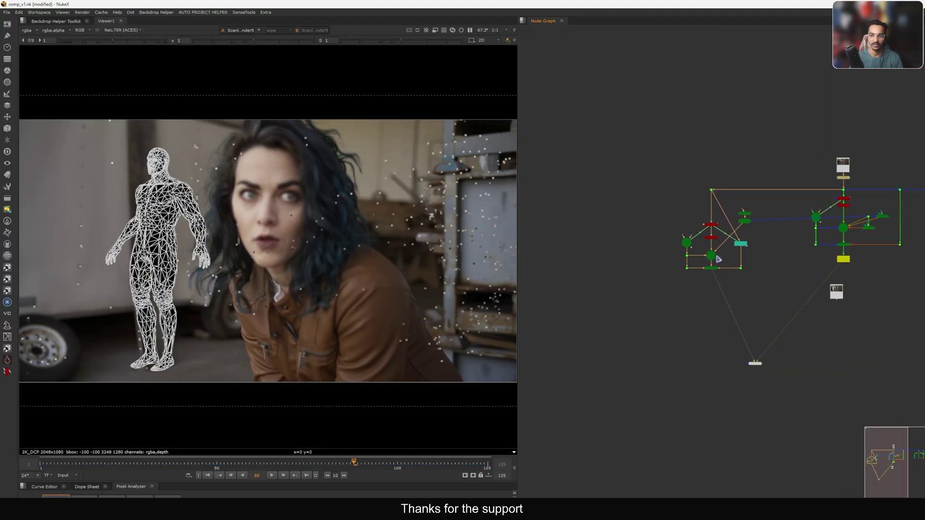
pyautogui.scroll(3, 718, 259)
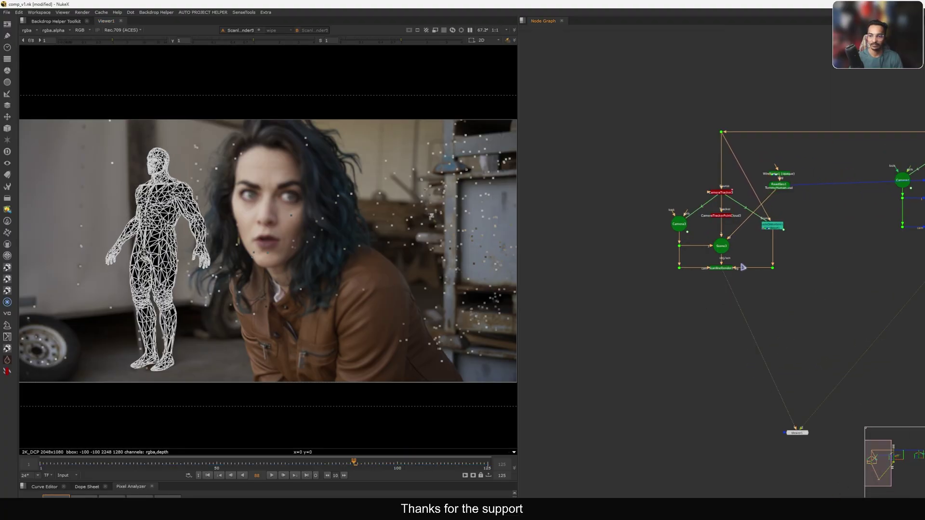
pyautogui.moveTo(718, 289); pyautogui.dragTo(763, 304)
pyautogui.press('Tab')
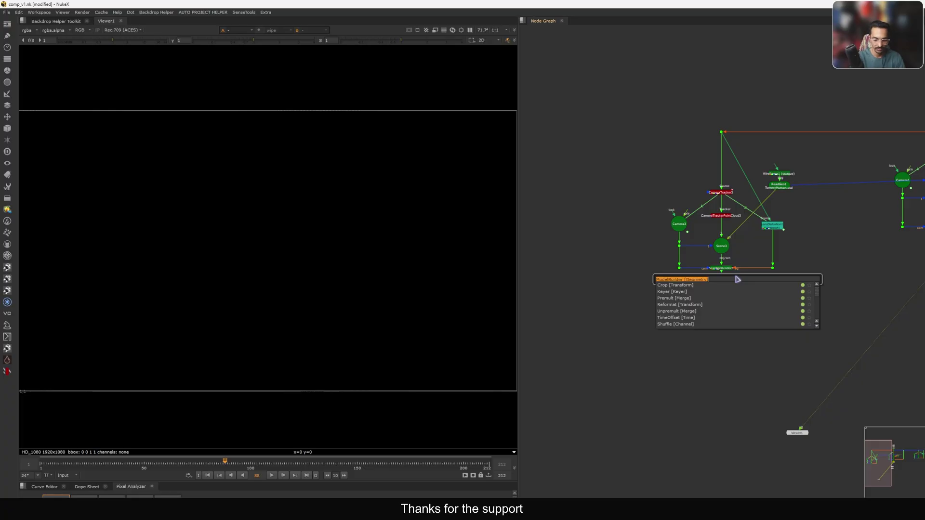
pyautogui.write('writegeo')
pyautogui.press('Return')
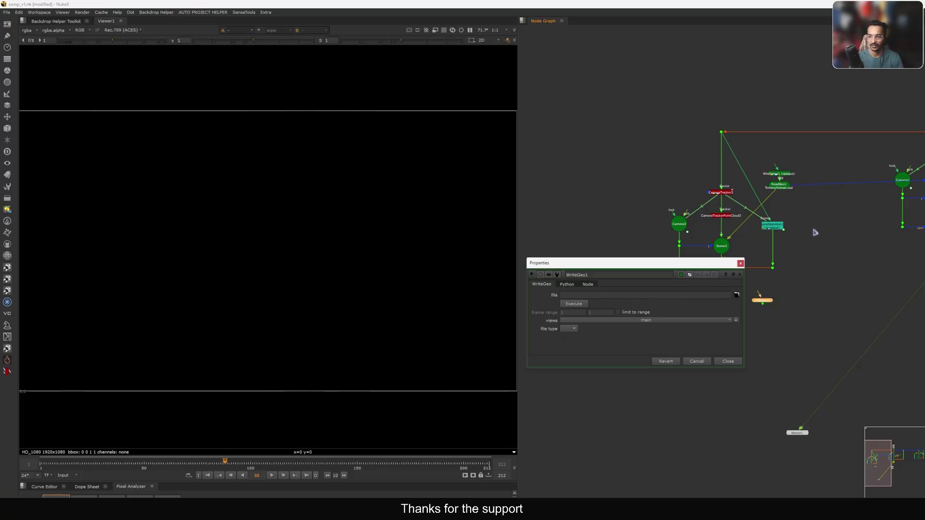
pyautogui.scroll(3, 776, 230)
pyautogui.moveTo(763, 268); pyautogui.dragTo(795, 217, button='middle')
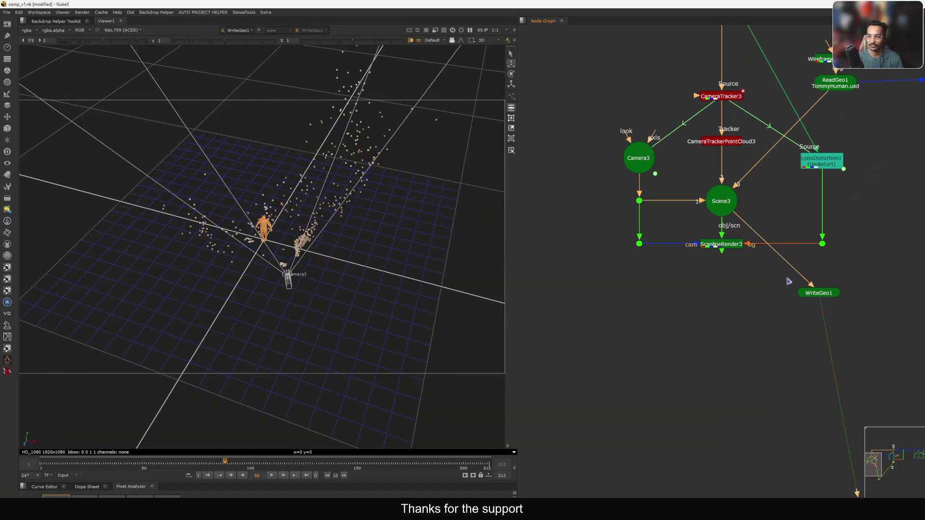
# View Camera3 in 3D and scrub the timeline to examine its linked camera animation.
pyautogui.moveTo(698, 194); pyautogui.dragTo(723, 271, button='middle')
pyautogui.doubleClick(669, 238)
pyautogui.press('1')
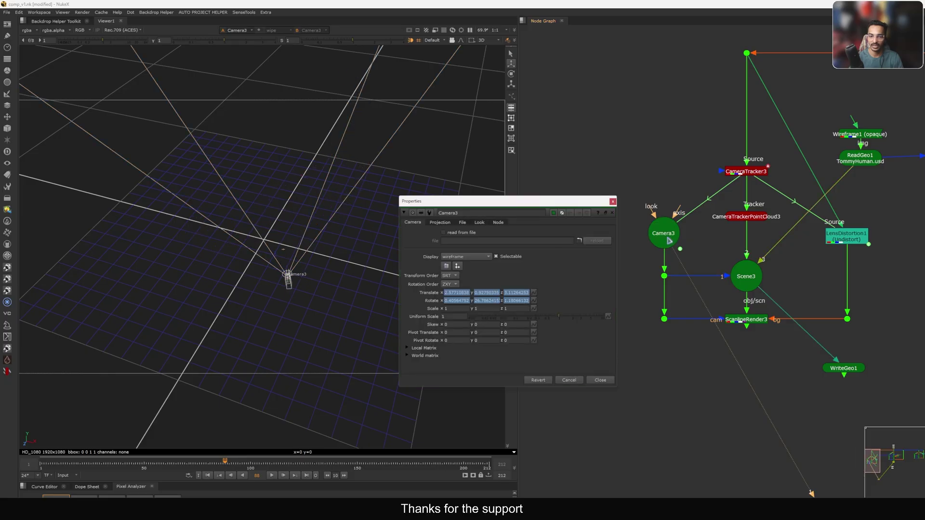
pyautogui.moveTo(133, 467); pyautogui.dragTo(387, 463)
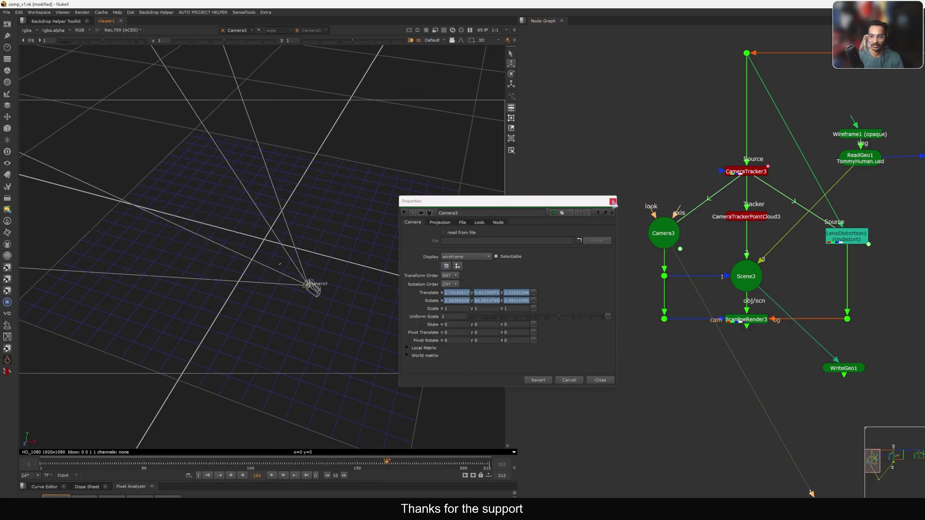
pyautogui.click(613, 201)
# Create a Camera export from CameraTracker3 with Link output turned off.
pyautogui.click(746, 171)
pyautogui.press('1')
pyautogui.doubleClick(746, 172)
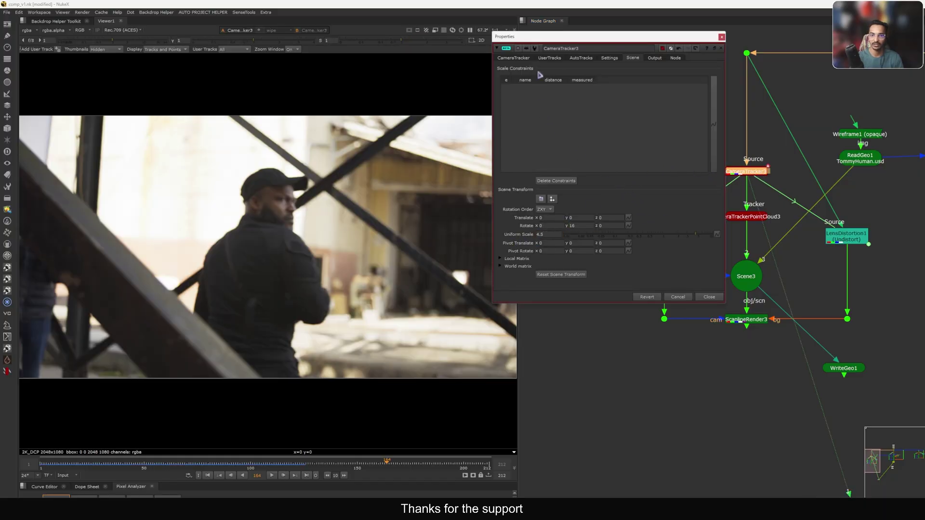
pyautogui.click(514, 58)
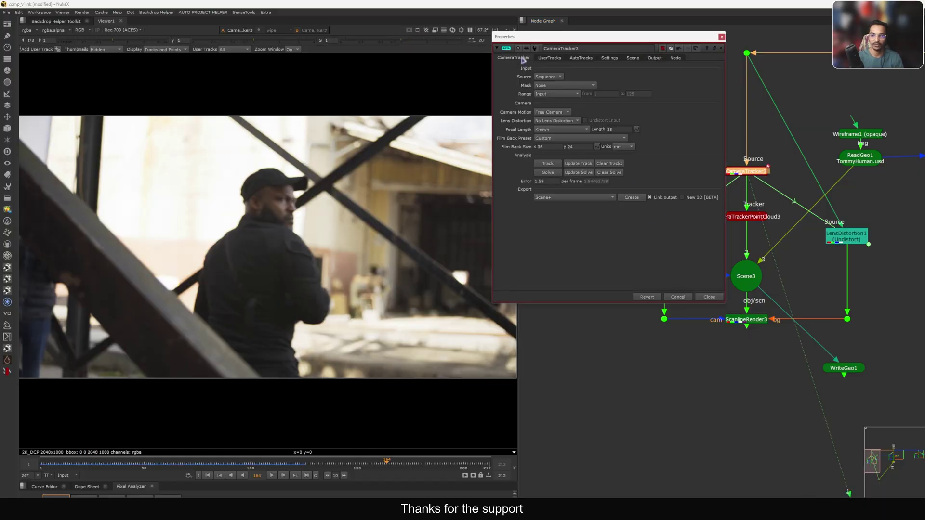
pyautogui.click(600, 198)
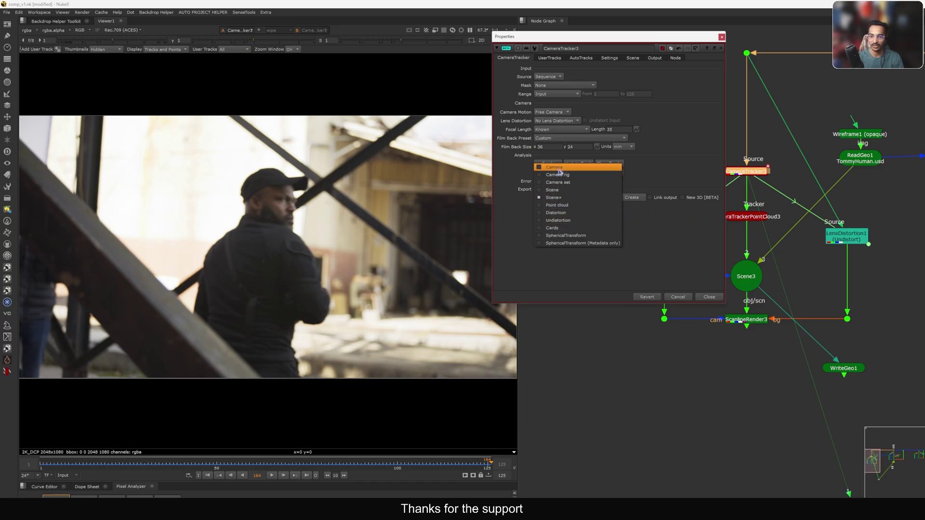
pyautogui.click(559, 167)
pyautogui.click(632, 199)
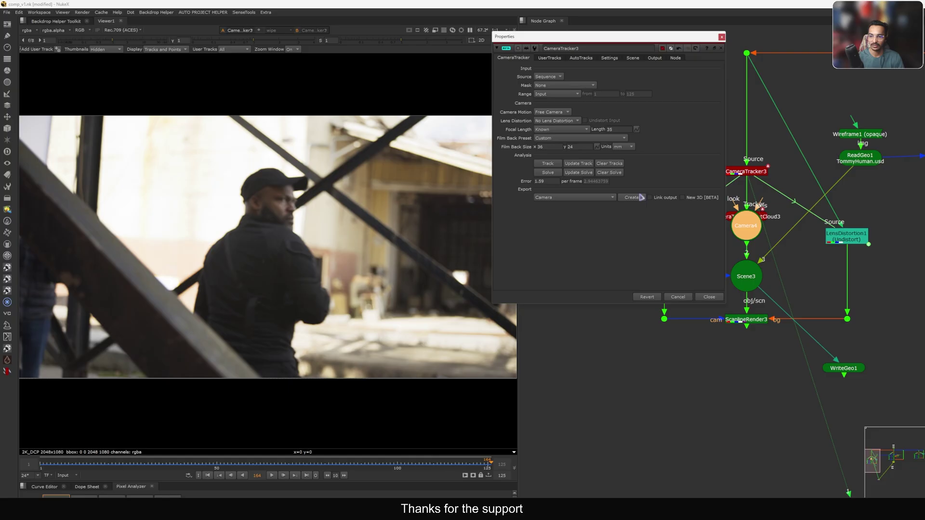
pyautogui.click(709, 297)
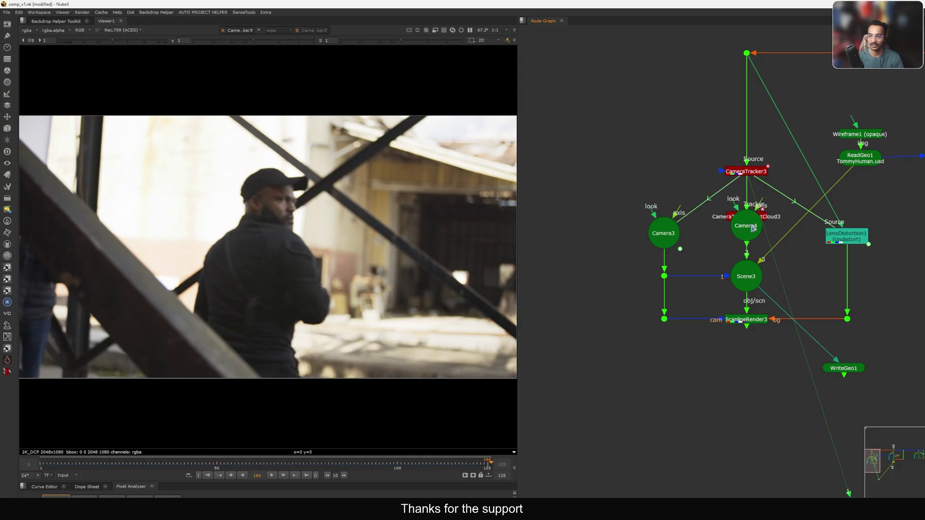
# Move Camera4 beside Camera3 in the node graph and view both cameras in 3D.
pyautogui.moveTo(756, 235); pyautogui.dragTo(582, 246)
pyautogui.press('1')
pyautogui.click(588, 215)
pyautogui.keyDown('ctrl'); pyautogui.moveTo(359, 228); pyautogui.dragTo(251, 220); pyautogui.keyUp('ctrl')
pyautogui.click(658, 235)
pyautogui.press('1')
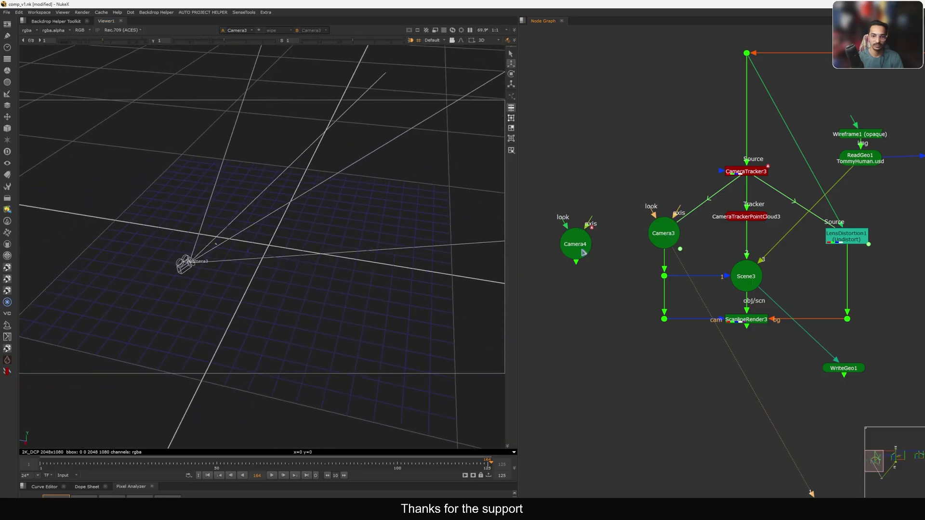
# Compare Camera4's position with Camera3's in 3D and examine Camera3's properties.
pyautogui.moveTo(582, 250); pyautogui.dragTo(579, 251)
pyautogui.press('1')
pyautogui.click(664, 242)
pyautogui.press('1')
pyautogui.doubleClick(664, 242)
pyautogui.click(613, 201)
# Examine Camera4's keyframed translate and rotate values while scrubbing the shot, framing the camera in 3D.
pyautogui.moveTo(610, 217); pyautogui.dragTo(625, 208, button='middle')
pyautogui.moveTo(593, 239); pyautogui.dragTo(617, 229)
pyautogui.press('1')
pyautogui.doubleClick(610, 225)
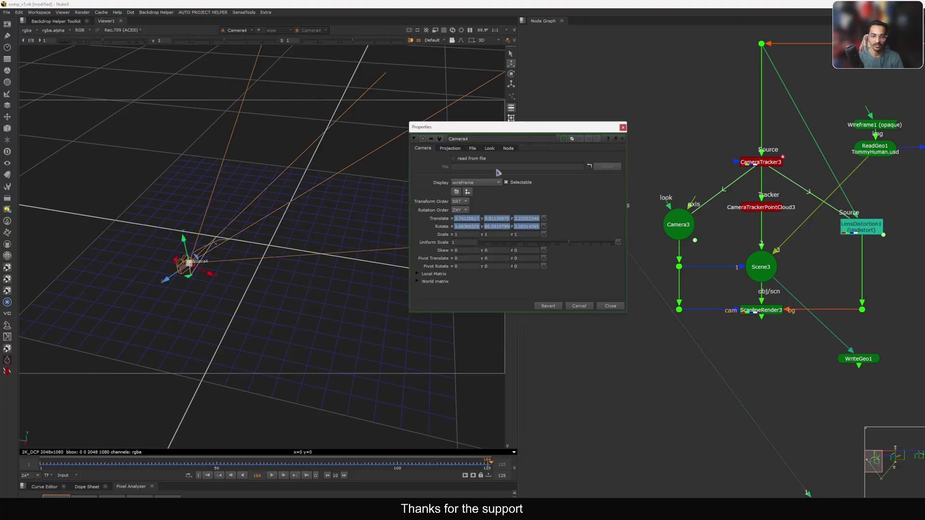
pyautogui.moveTo(70, 468); pyautogui.dragTo(292, 467)
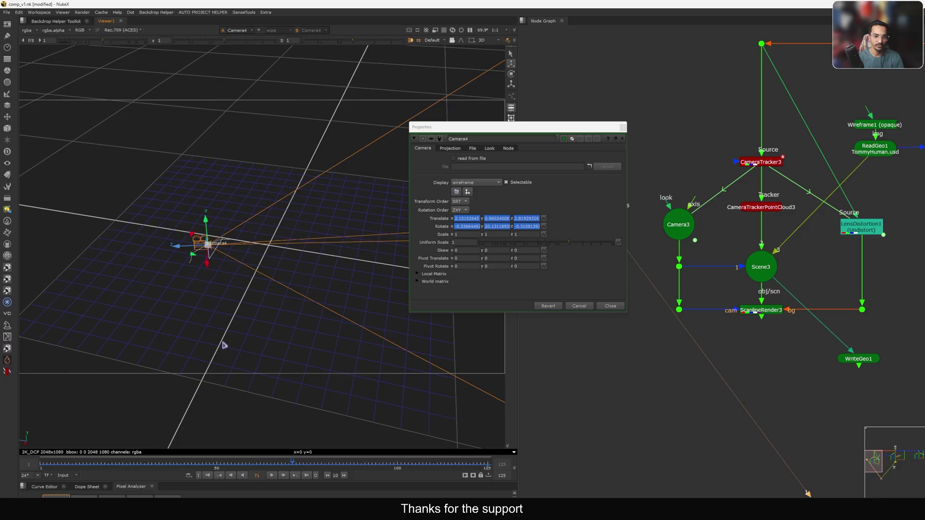
pyautogui.keyDown('ctrl'); pyautogui.moveTo(223, 345); pyautogui.dragTo(276, 281); pyautogui.keyUp('ctrl')
pyautogui.press('f')
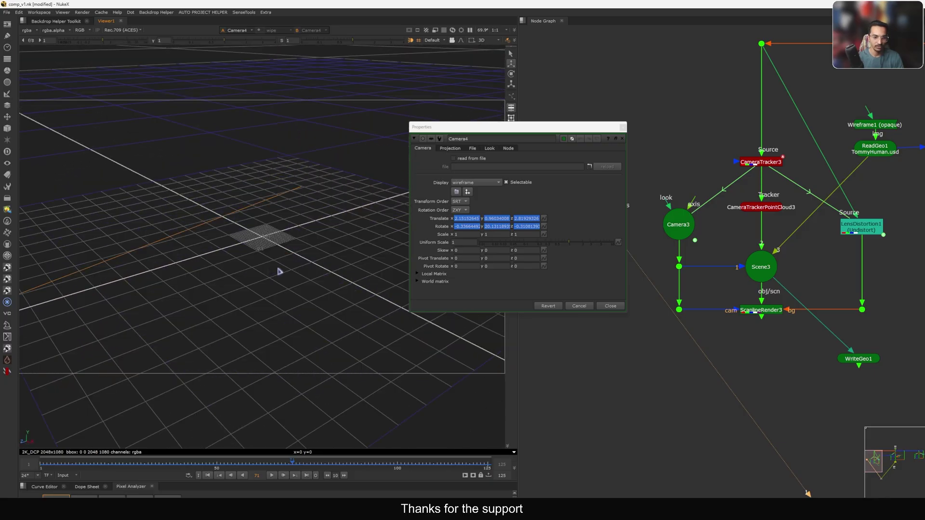
pyautogui.scroll(-5, 276, 242)
pyautogui.click(622, 139)
# Detach Camera3 from the scene setup and put Camera4 in its place, feeding Scene3 and ScanlineRender3.
pyautogui.moveTo(779, 300); pyautogui.dragTo(742, 301, button='middle')
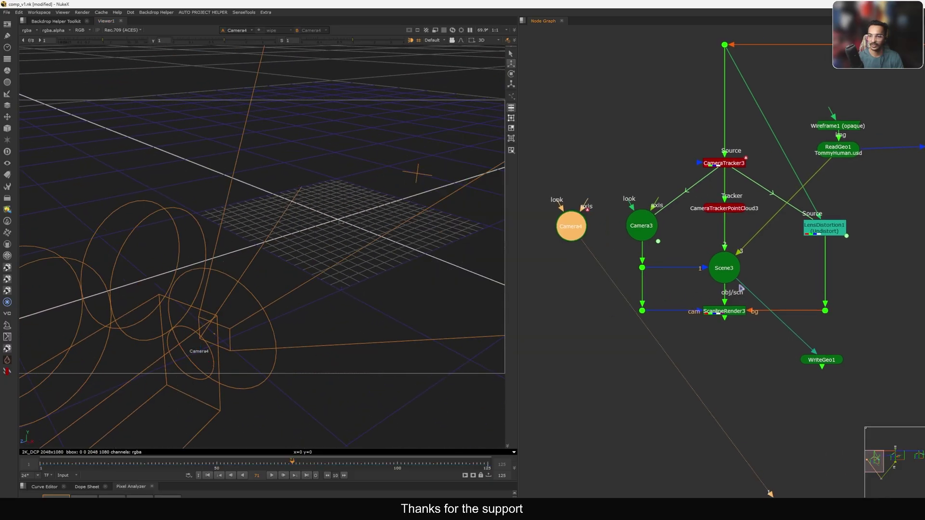
pyautogui.moveTo(641, 226); pyautogui.dragTo(585, 168)
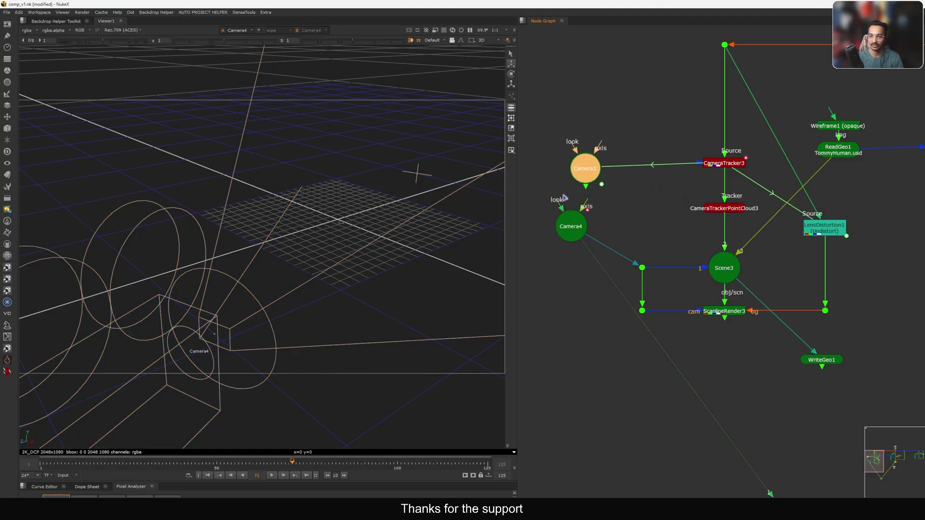
pyautogui.click(566, 198)
pyautogui.moveTo(571, 226); pyautogui.dragTo(644, 233)
# View WriteGeo1 in 3D and examine the human model, point cloud and Camera4 together.
pyautogui.moveTo(822, 360); pyautogui.dragTo(835, 350)
pyautogui.press('1')
pyautogui.click(800, 309)
pyautogui.keyDown('ctrl'); pyautogui.moveTo(352, 209); pyautogui.dragTo(299, 224); pyautogui.keyUp('ctrl')
pyautogui.scroll(-4, 308, 192)
pyautogui.moveTo(760, 376); pyautogui.dragTo(688, 287, button='middle')
# Set WriteGeo1's output file to scenescale.abc in the F:/VFX SHOWDOWN/AdvanceCameraTrack folder.
pyautogui.click(758, 264)
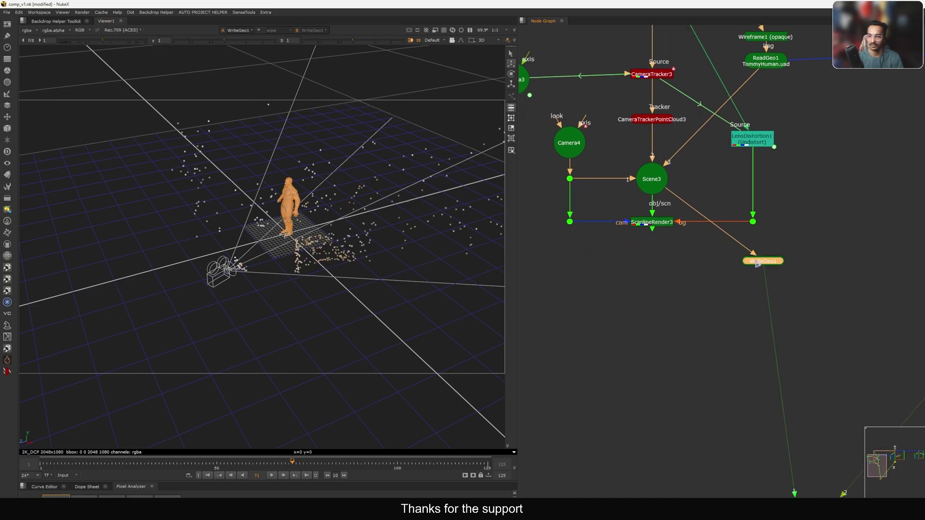
pyautogui.doubleClick(764, 263)
pyautogui.moveTo(707, 266); pyautogui.dragTo(717, 257)
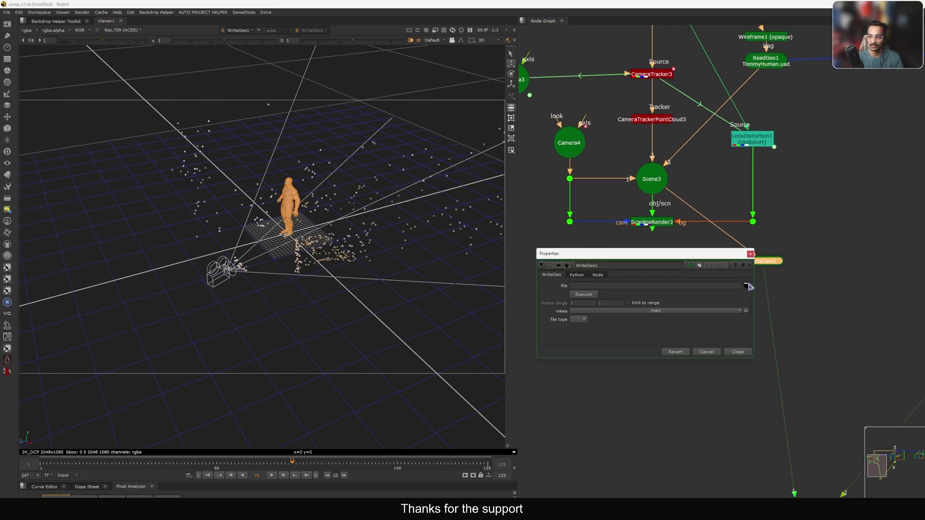
pyautogui.click(747, 286)
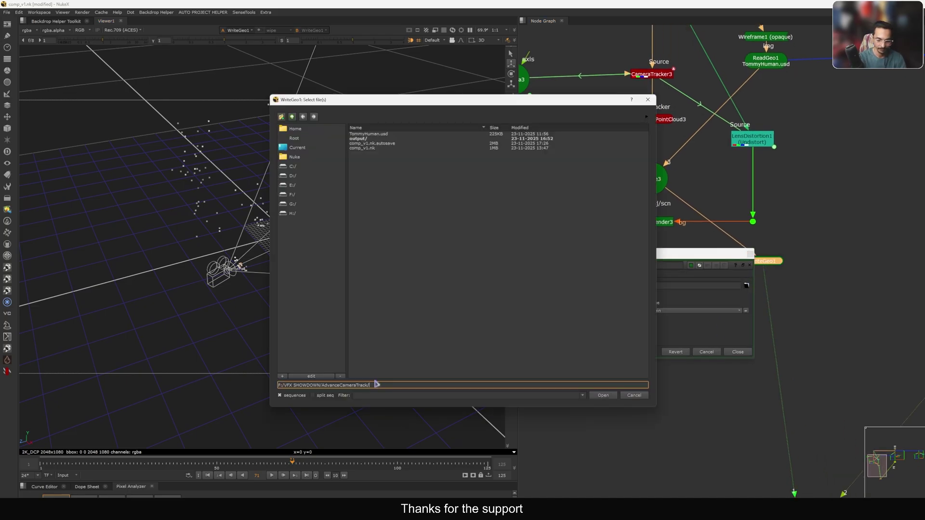
pyautogui.write('scenescale.abc')
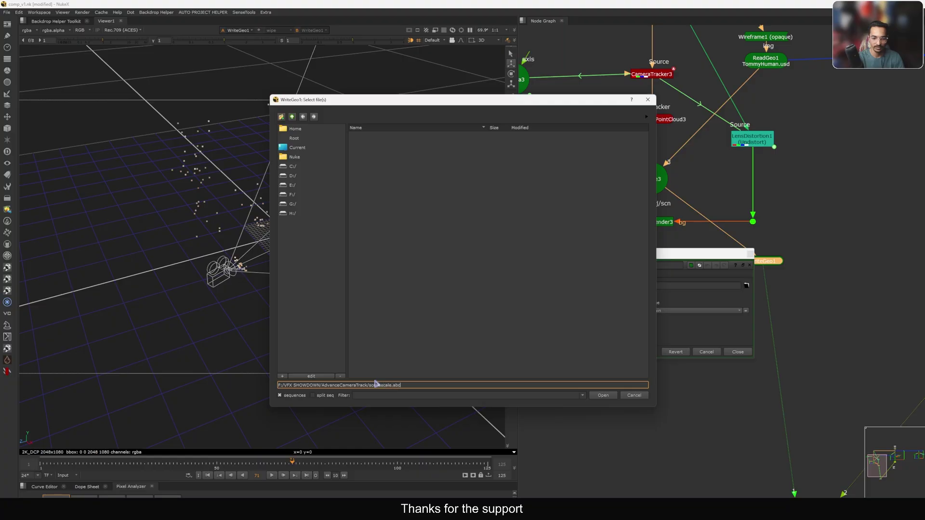
pyautogui.press('Return')
# Set WriteGeo1's Alembic storage format to Ogawa and start executing the export.
pyautogui.moveTo(689, 254); pyautogui.dragTo(635, 236)
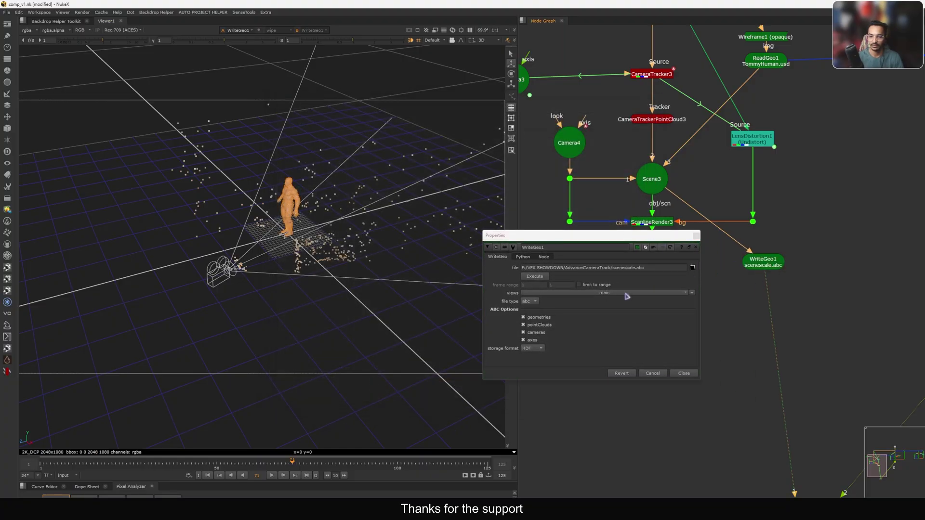
pyautogui.click(537, 352)
pyautogui.click(538, 357)
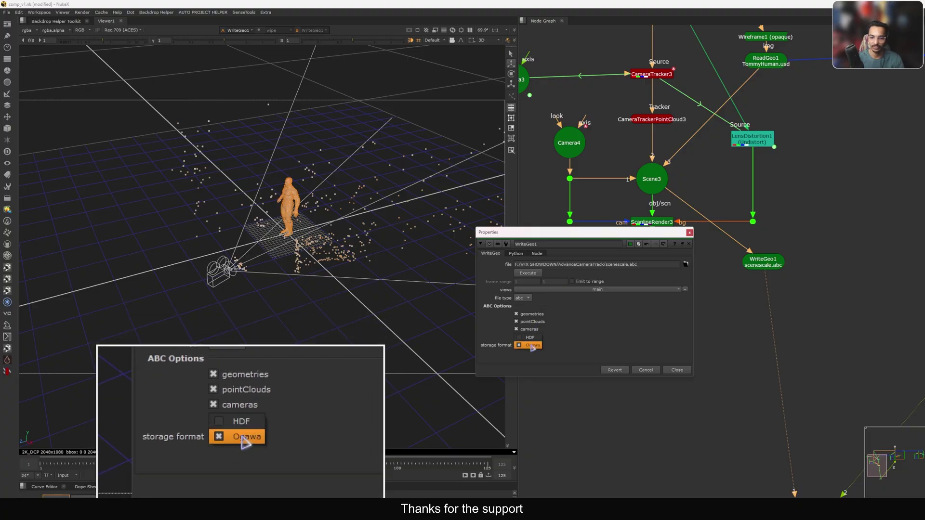
pyautogui.click(528, 273)
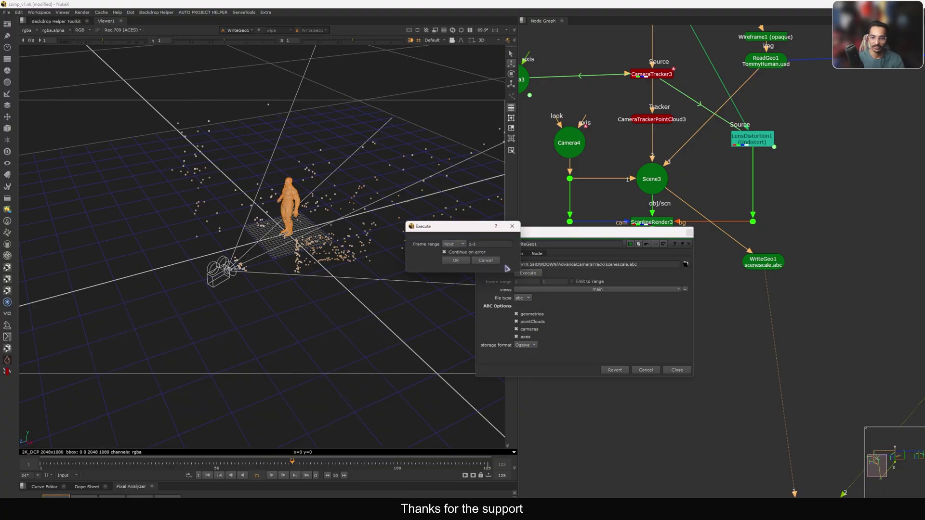